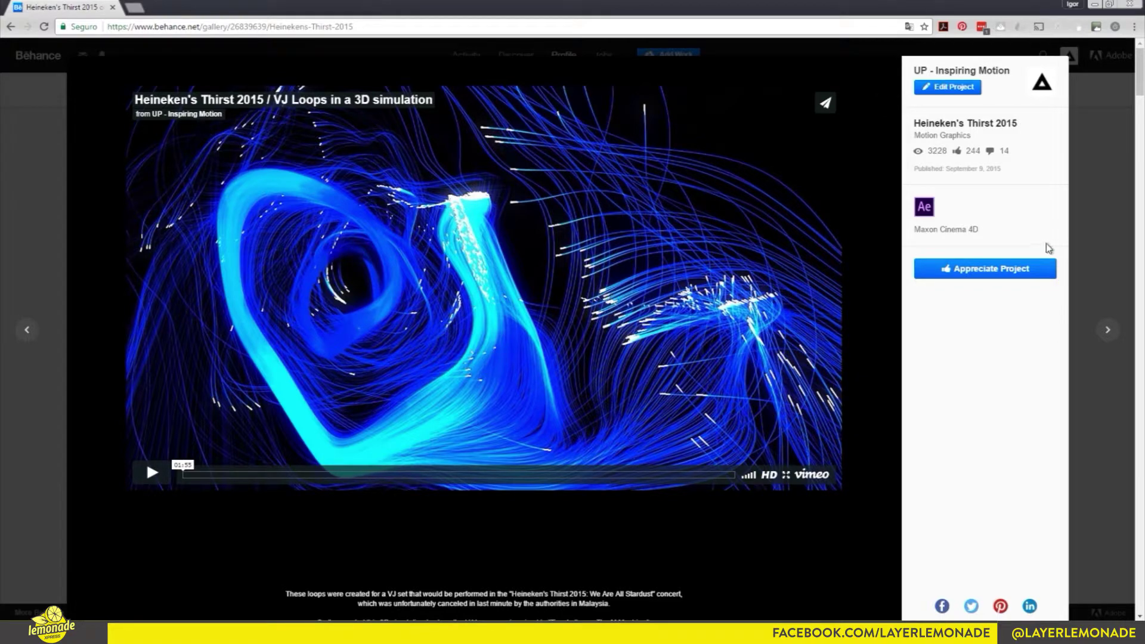
- Close the open project and reopen Heineken's Thirst 2015 from the profile grid
click(1110, 258)
scroll(371, 376, up, 3)
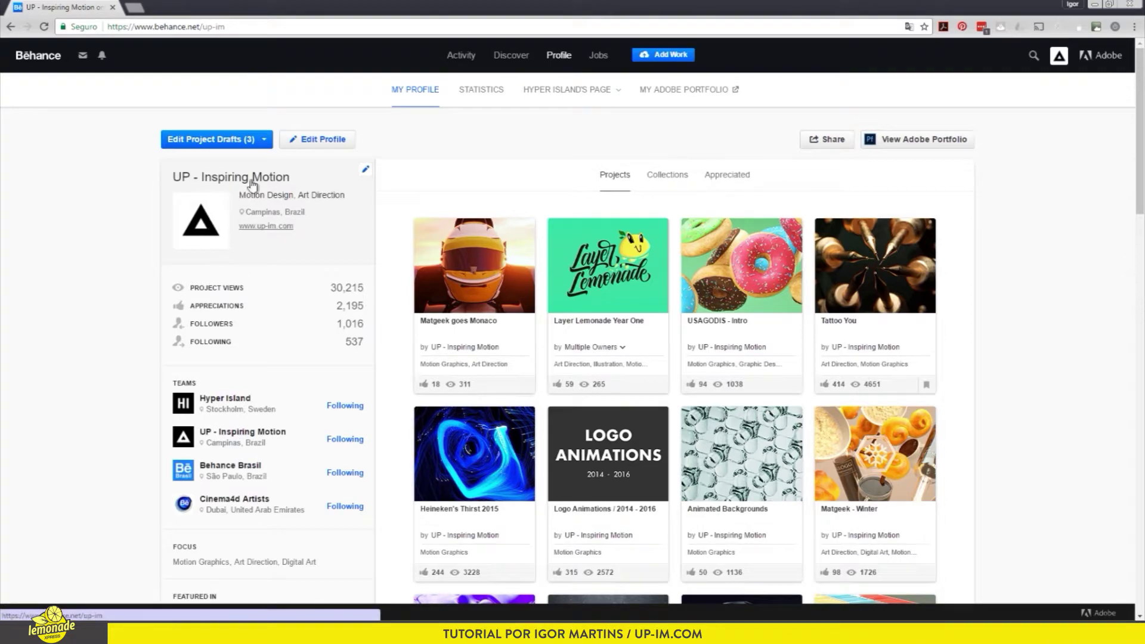
scroll(483, 488, down, 2)
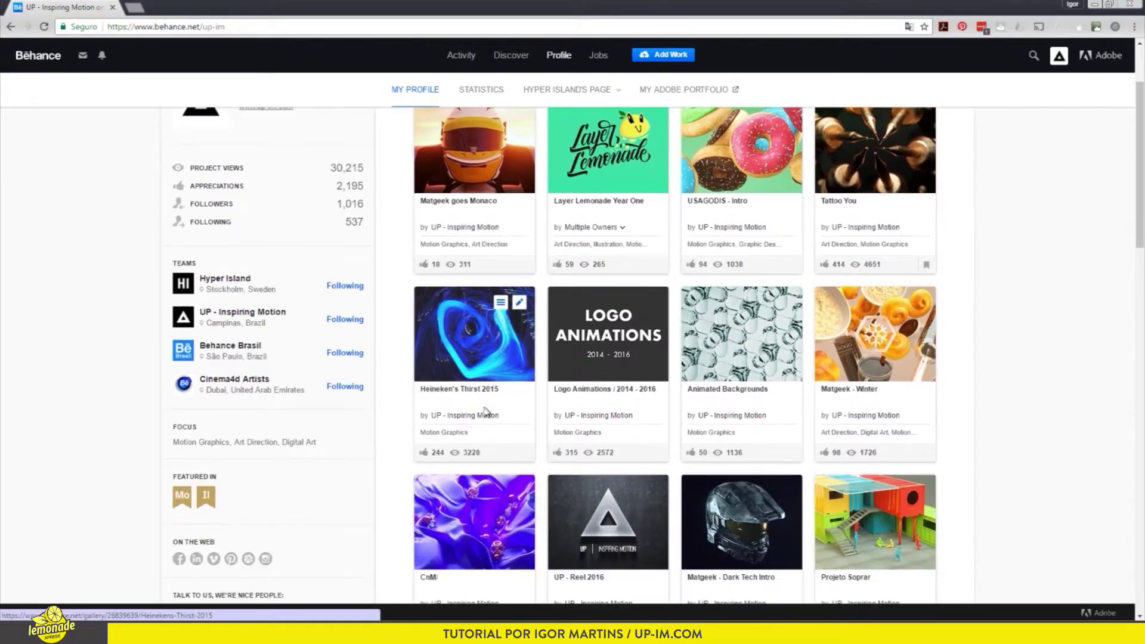
click(477, 351)
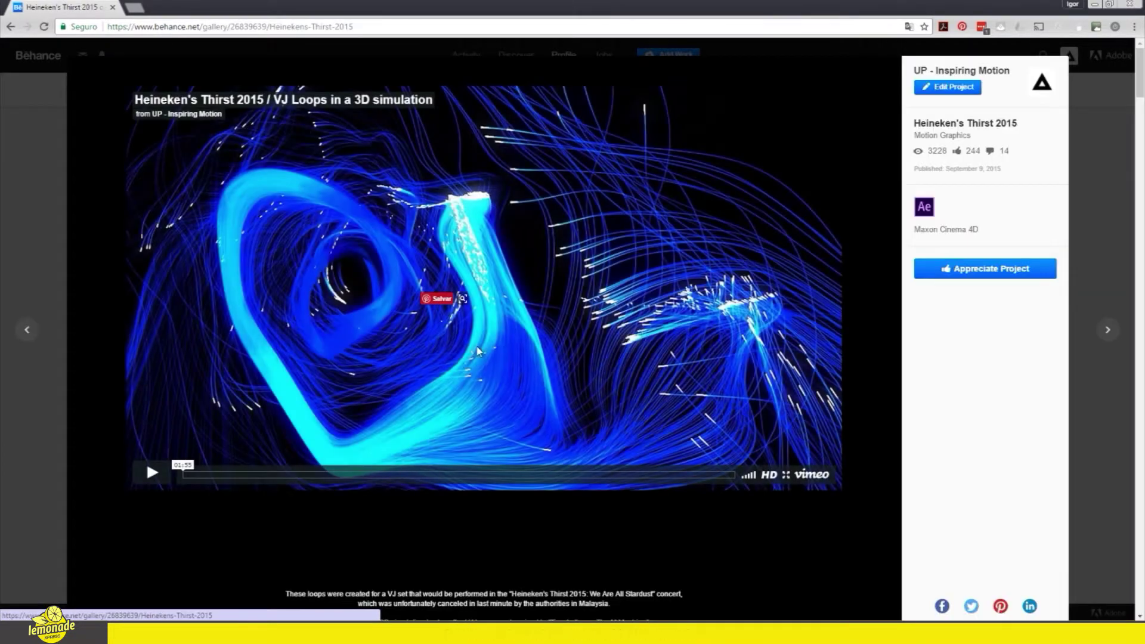
- Scroll down through the project's swirling particle images
scroll(519, 364, down, 3)
scroll(561, 380, down, 5)
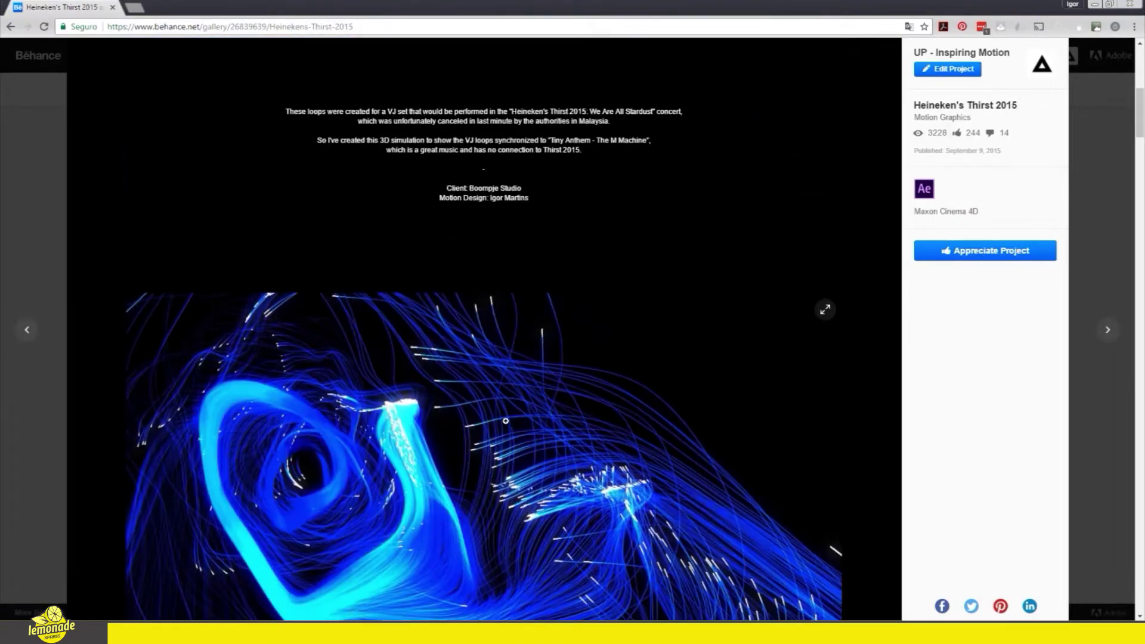
scroll(537, 376, down, 8)
scroll(435, 358, down, 2)
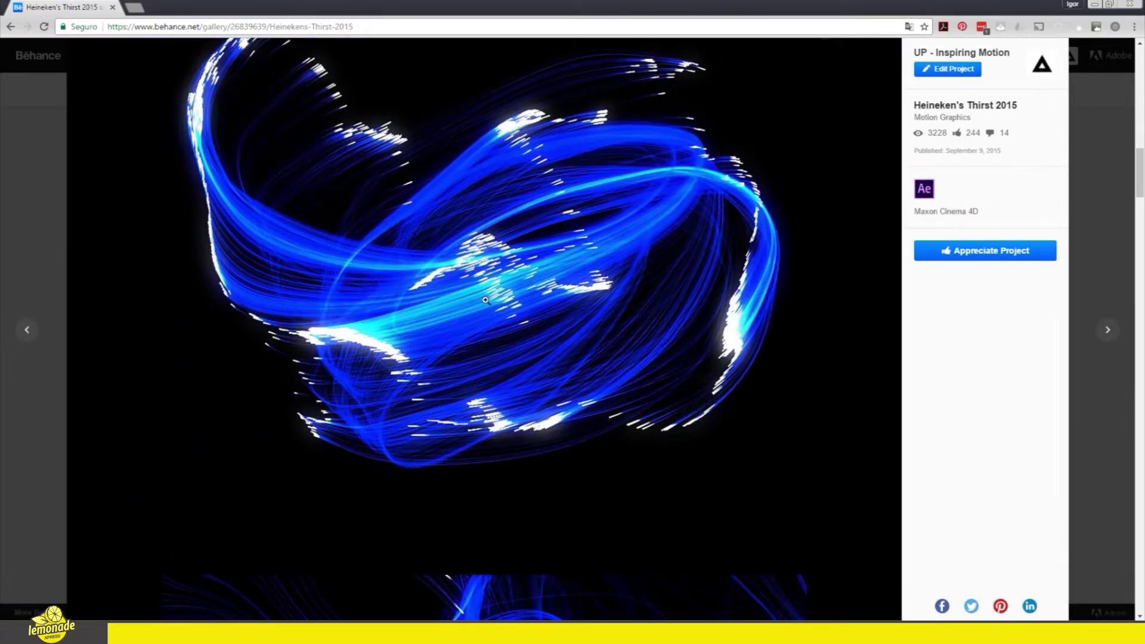
scroll(486, 300, down, 4)
scroll(586, 192, down, 8)
scroll(519, 268, down, 5)
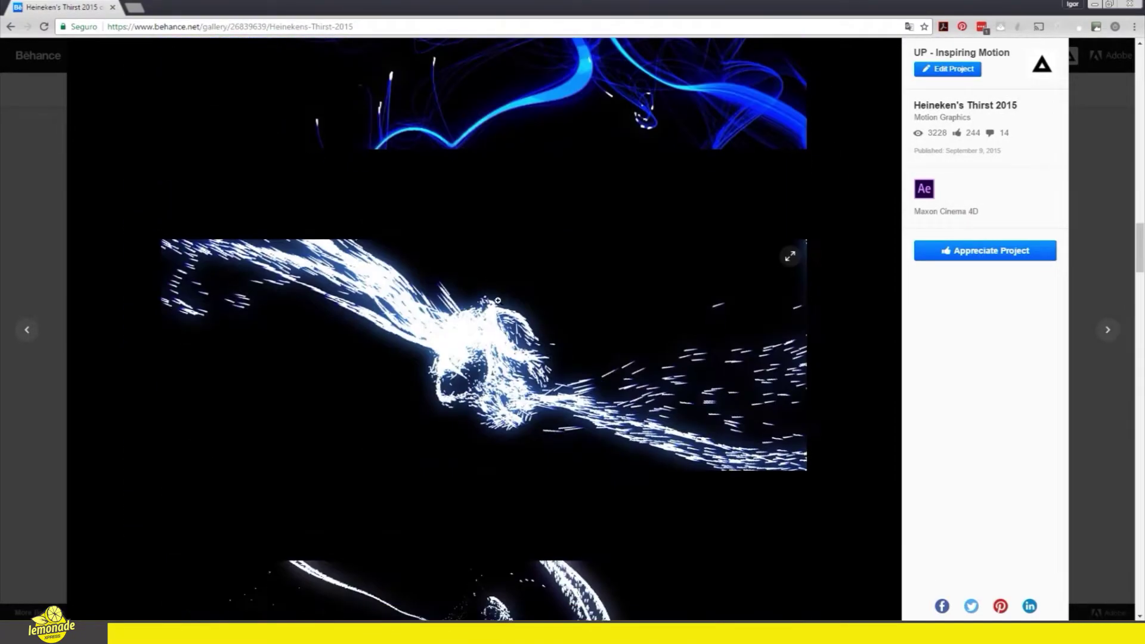
scroll(558, 308, down, 4)
scroll(572, 352, down, 5)
scroll(571, 352, down, 5)
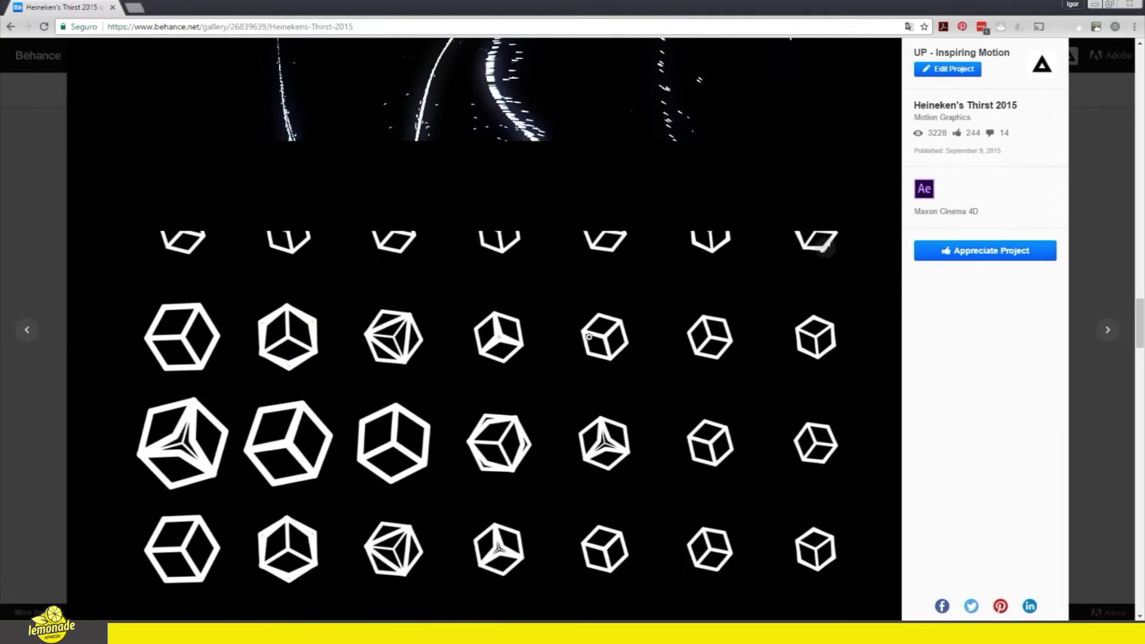
scroll(585, 346, down, 4)
scroll(599, 340, down, 5)
scroll(508, 381, down, 3)
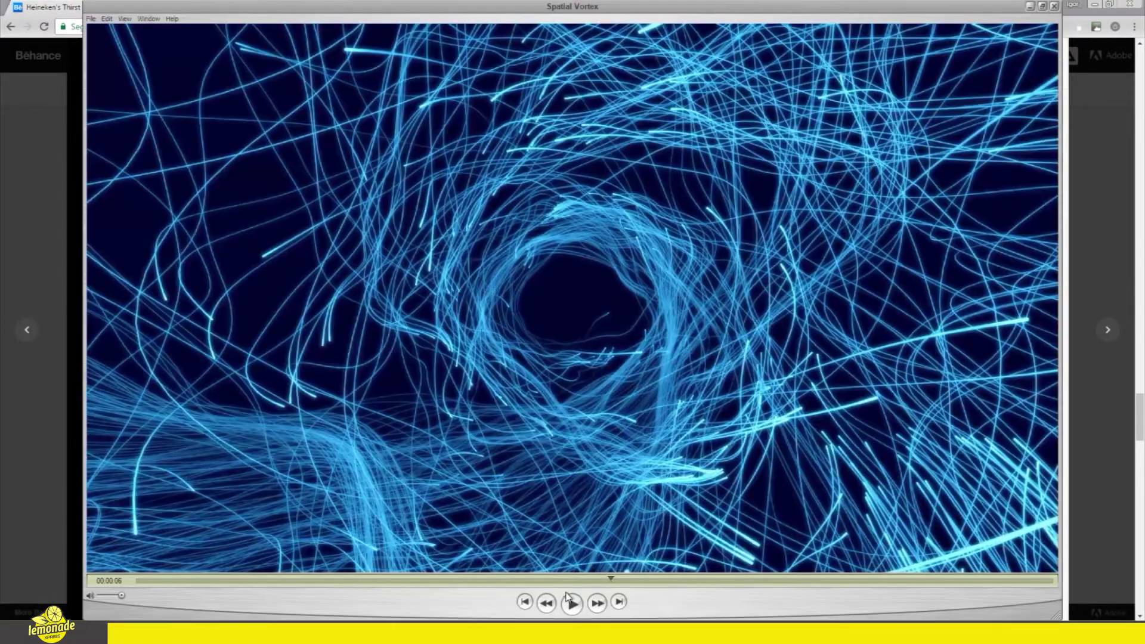
- Replay the Spatial Vortex clip from the beginning, then close the player window
click(524, 604)
click(572, 604)
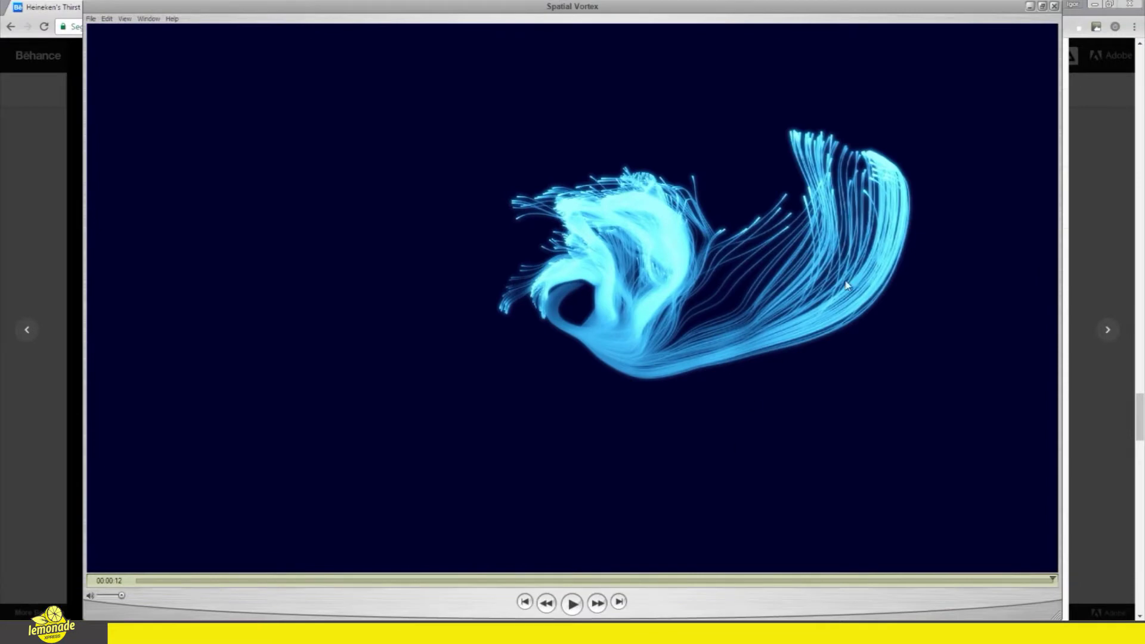
click(1032, 7)
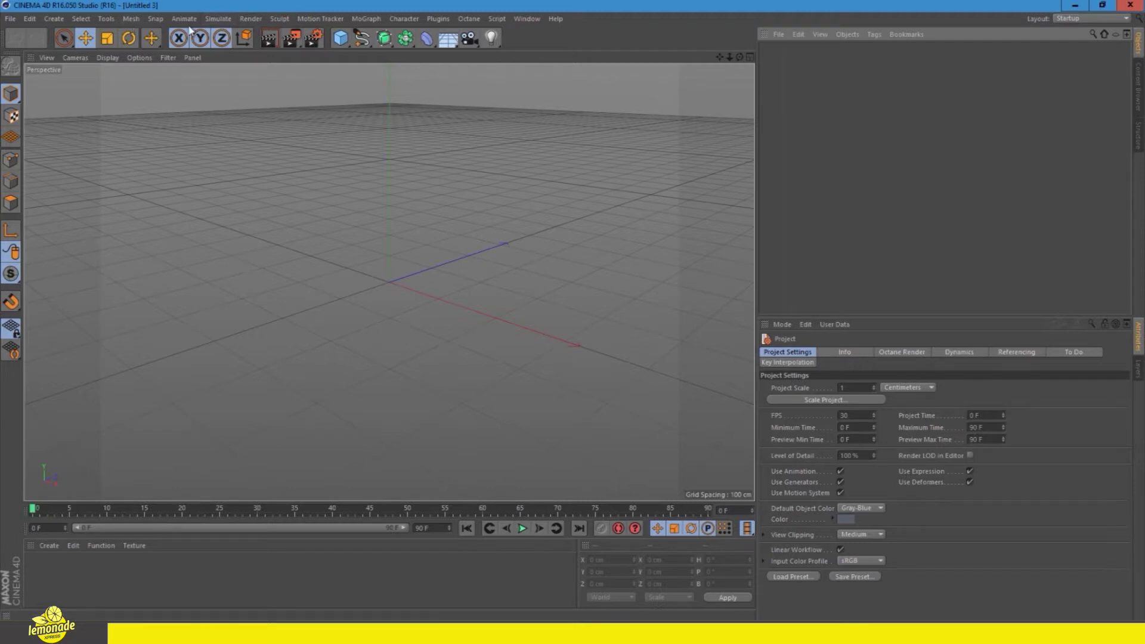
- Add a particle Emitter from Simulate > Particles and view it edge-on
click(218, 19)
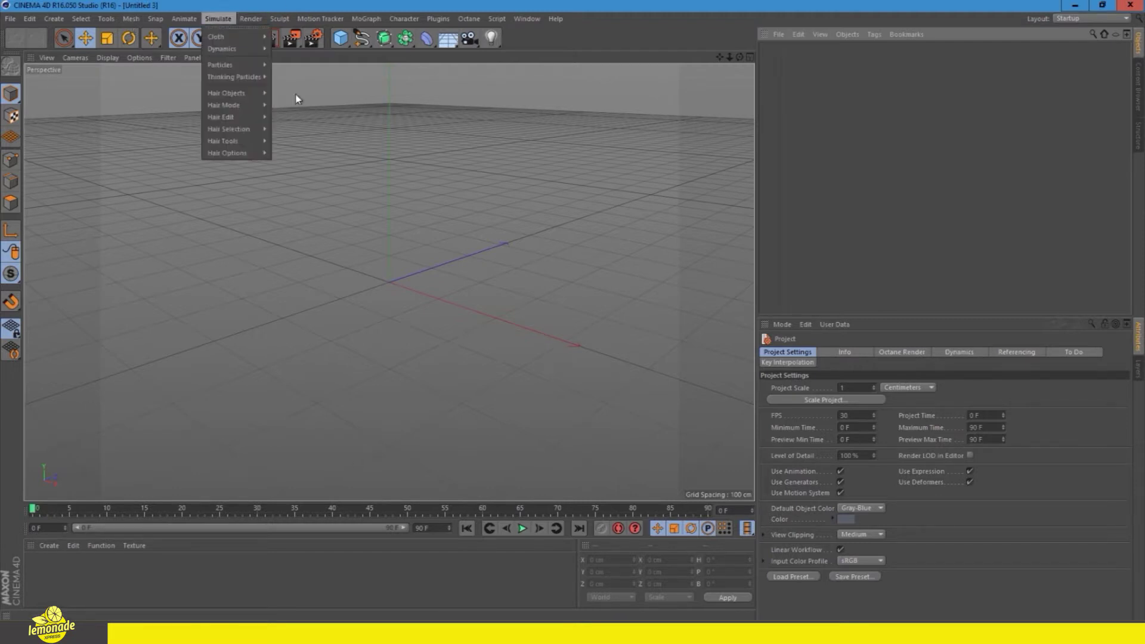
mouse_move(220, 64)
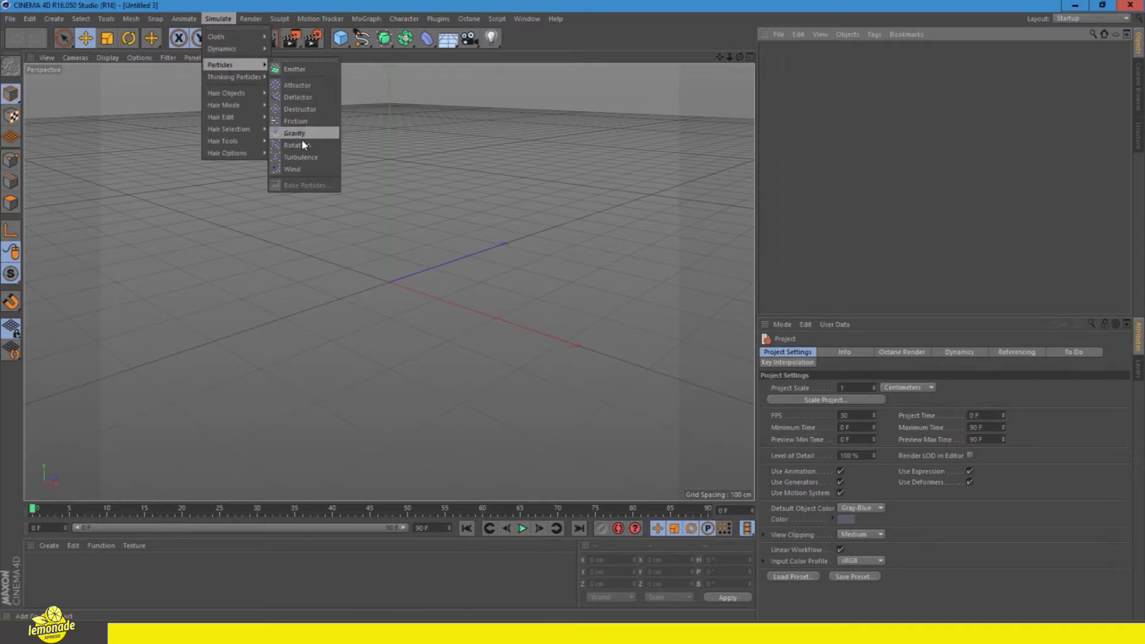
click(322, 74)
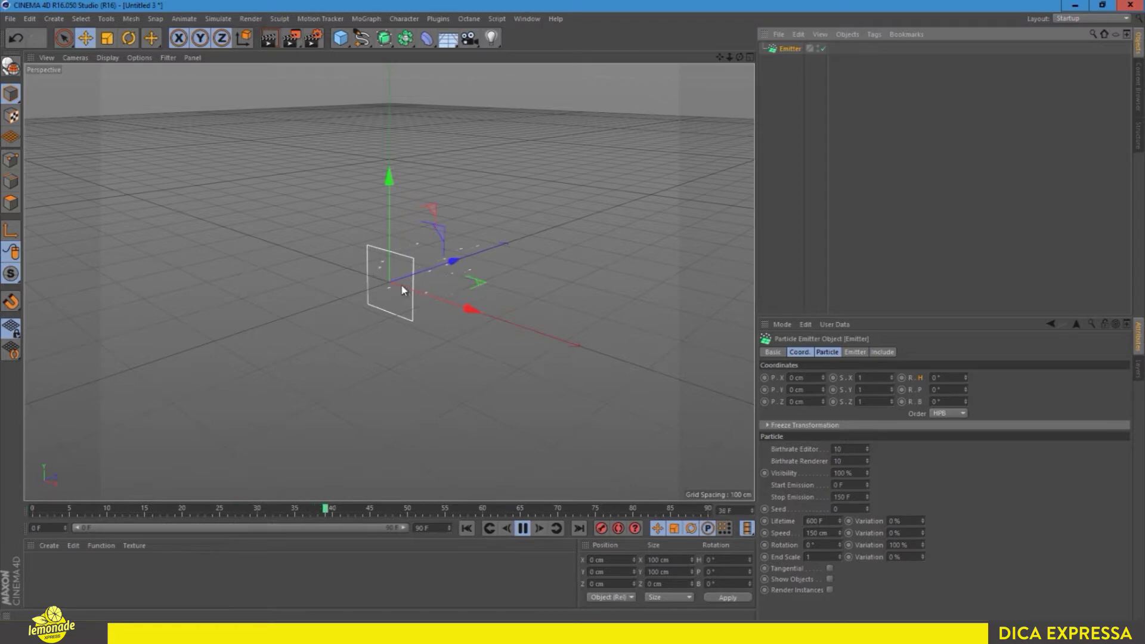
mouse_move(401, 284)
alt+mouse_down()
mouse_move(342, 296)
mouse_move(404, 286)
alt+mouse_up()
click(221, 19)
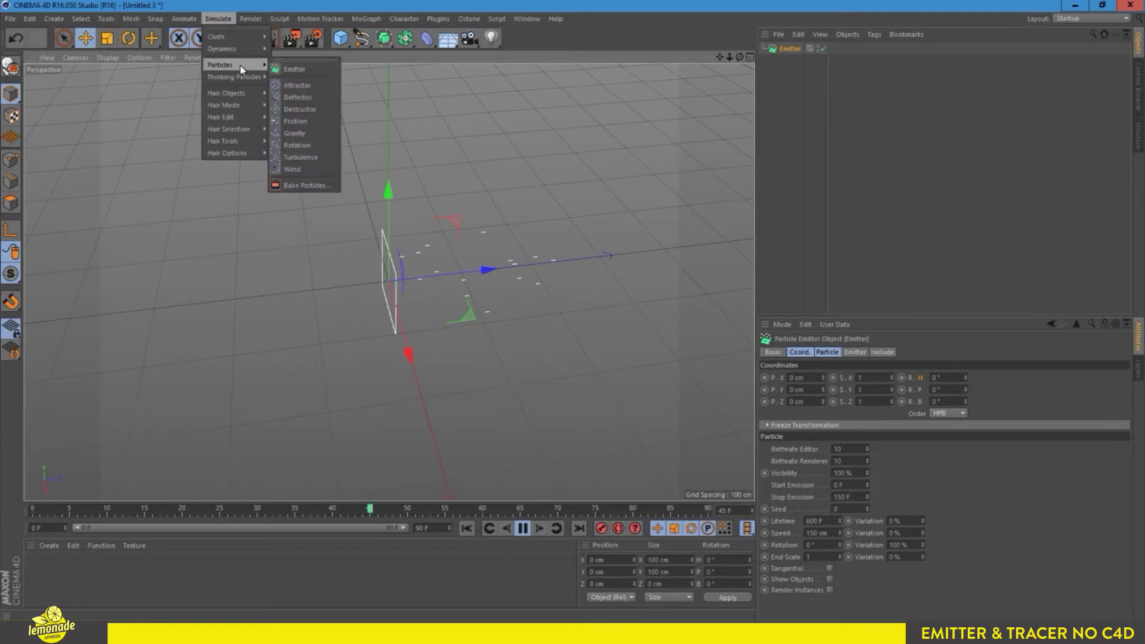
click(225, 18)
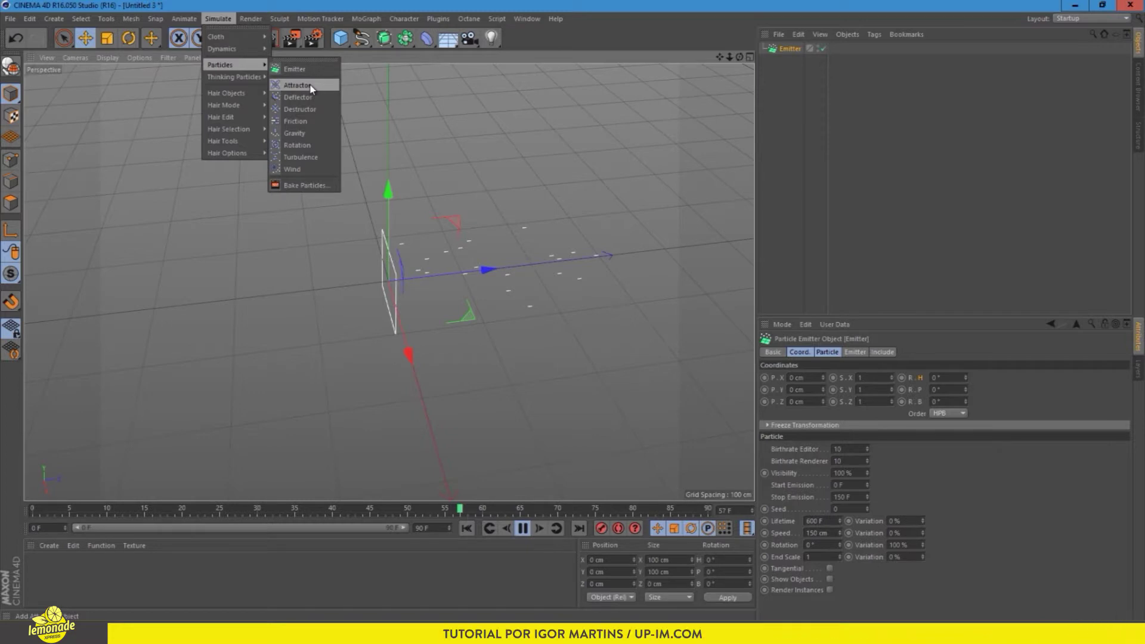
- Add a Turbulence force with Strength 500 cm and rewind to the first frame
click(312, 158)
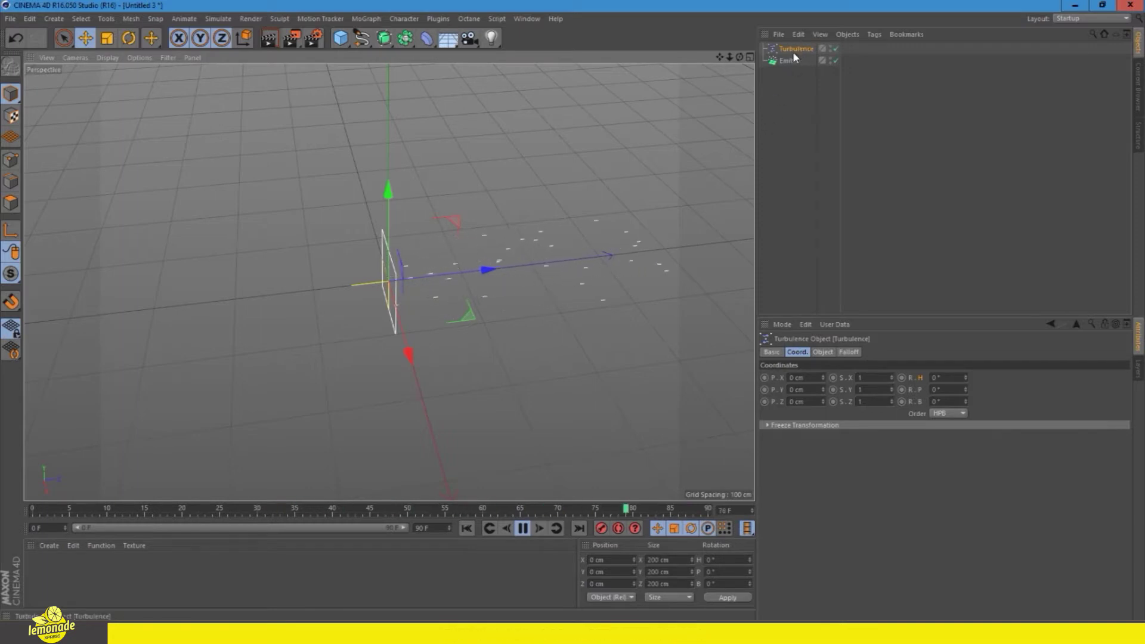
click(824, 353)
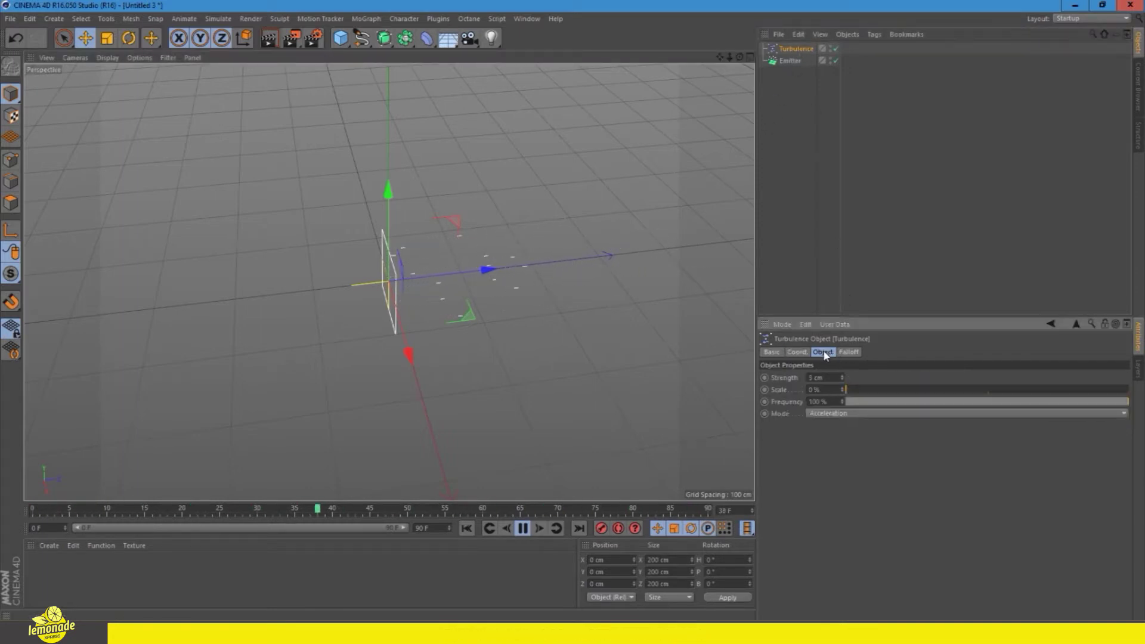
alt+drag(424, 271, 446, 266)
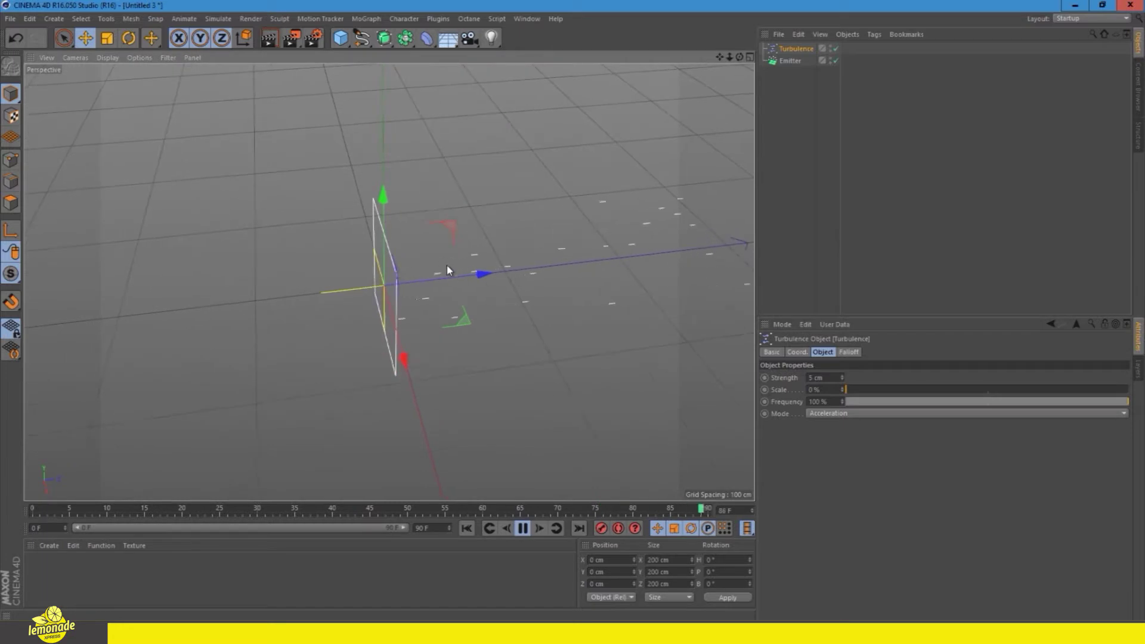
alt+drag(608, 265, 603, 263)
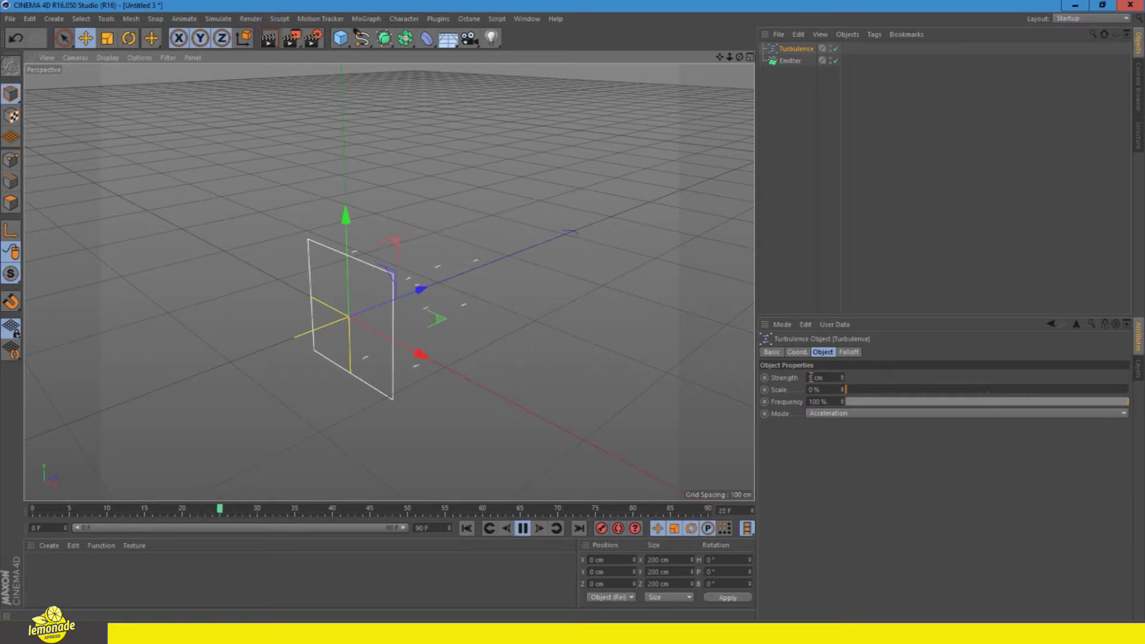
click(833, 378)
text(500)
key(Return)
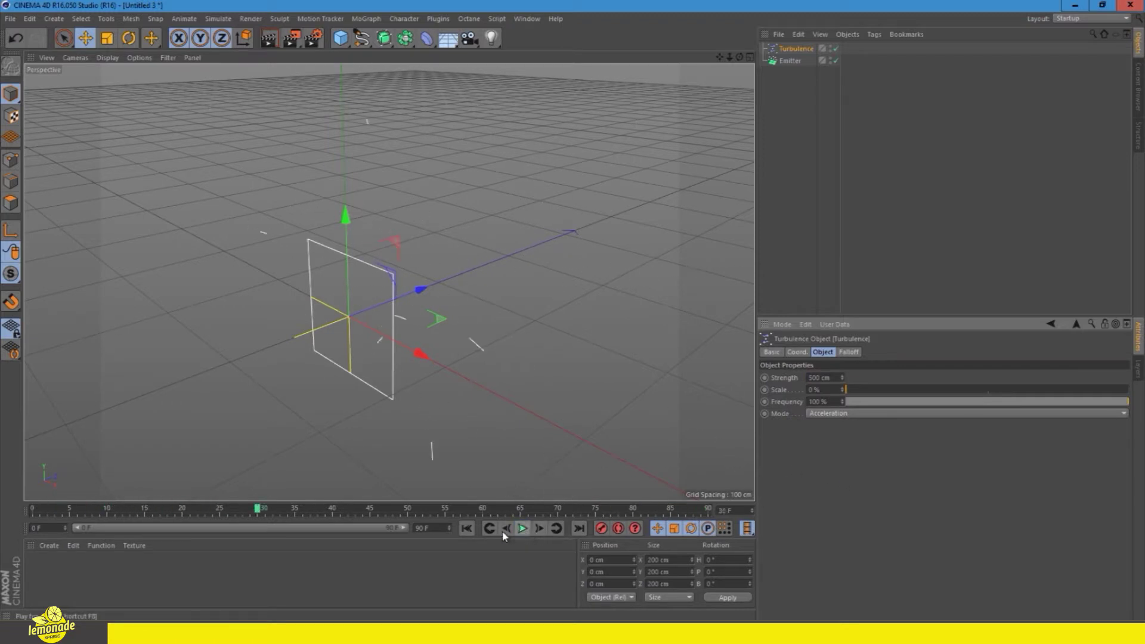
click(463, 529)
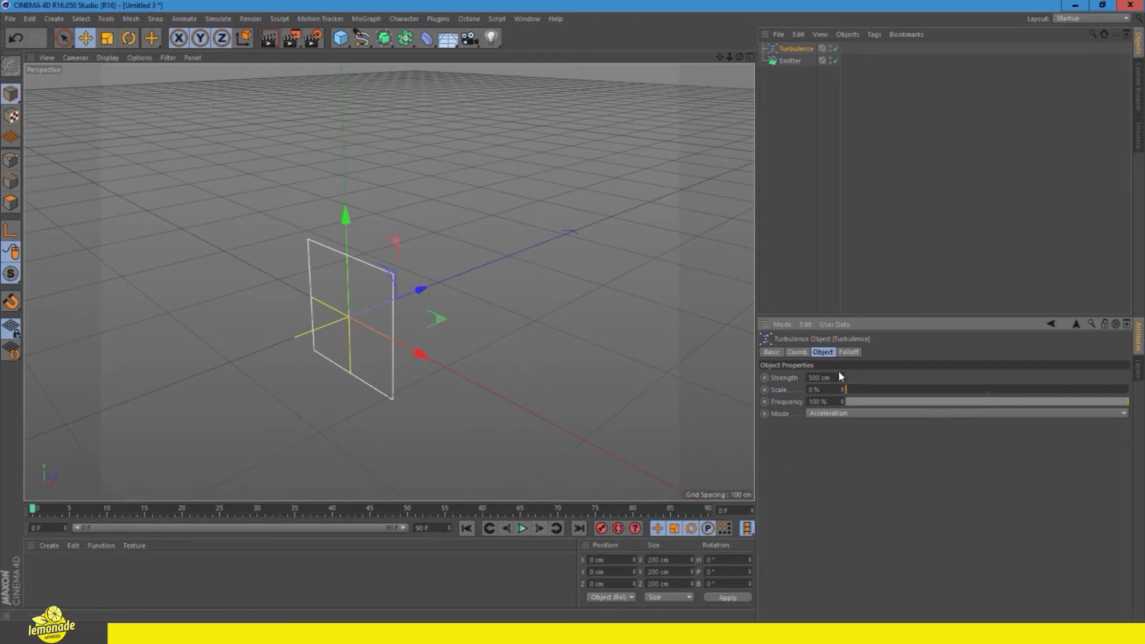
click(823, 181)
alt+drag(376, 323, 396, 288)
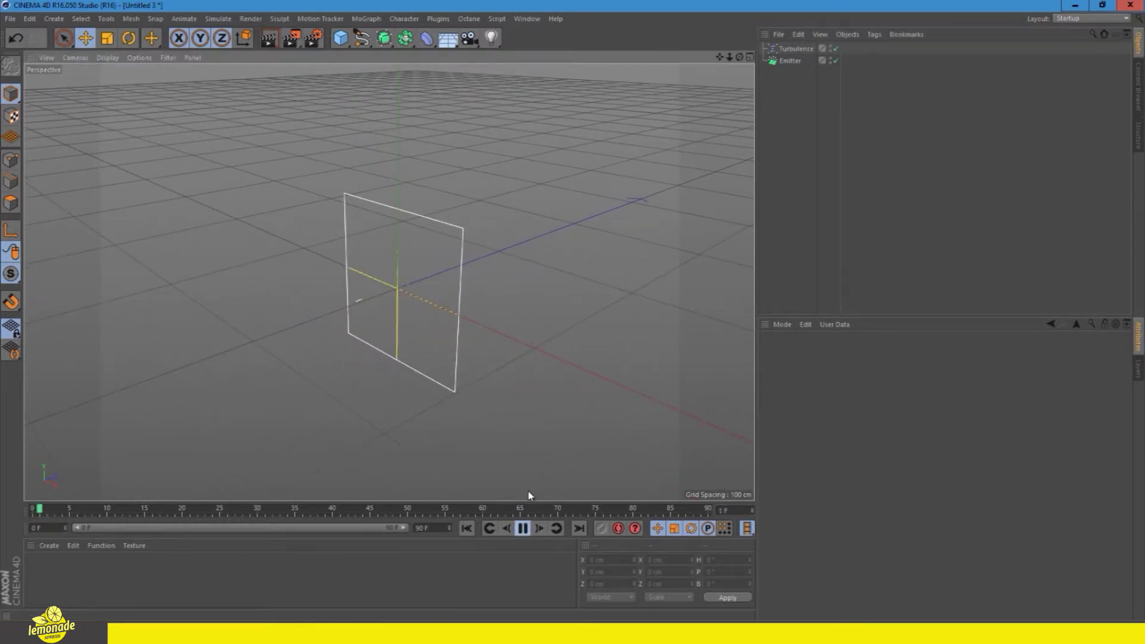
- Set the Emitter's editor and renderer Birthrate to 1000
click(788, 62)
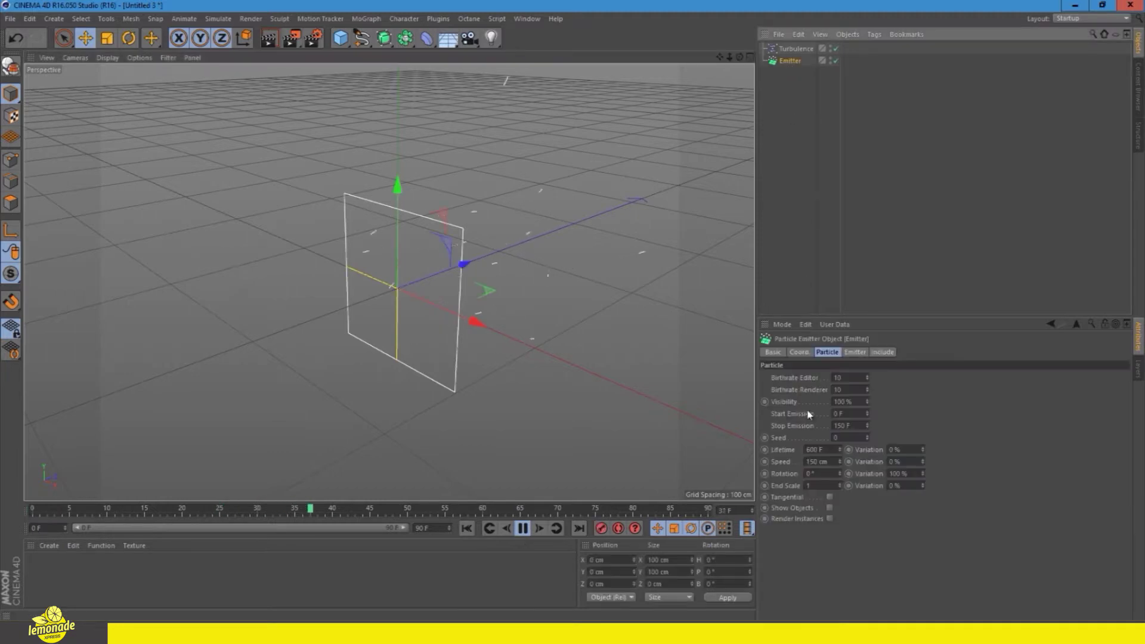
click(852, 378)
text(00)
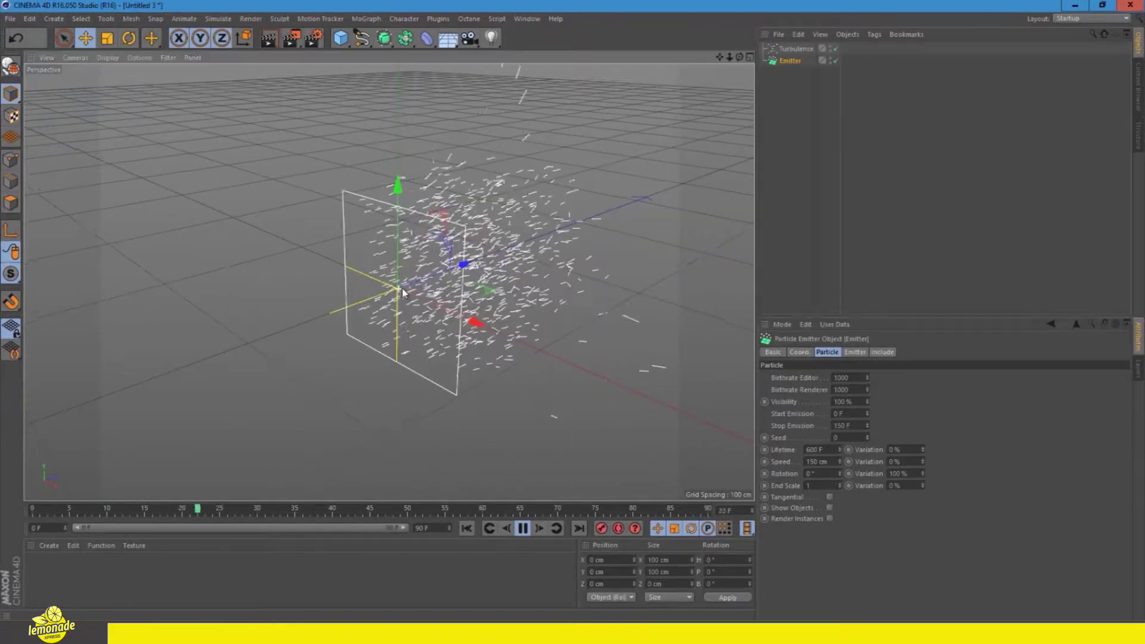
mouse_move(397, 246)
alt+mouse_down()
mouse_move(376, 303)
mouse_move(405, 280)
alt+mouse_up()
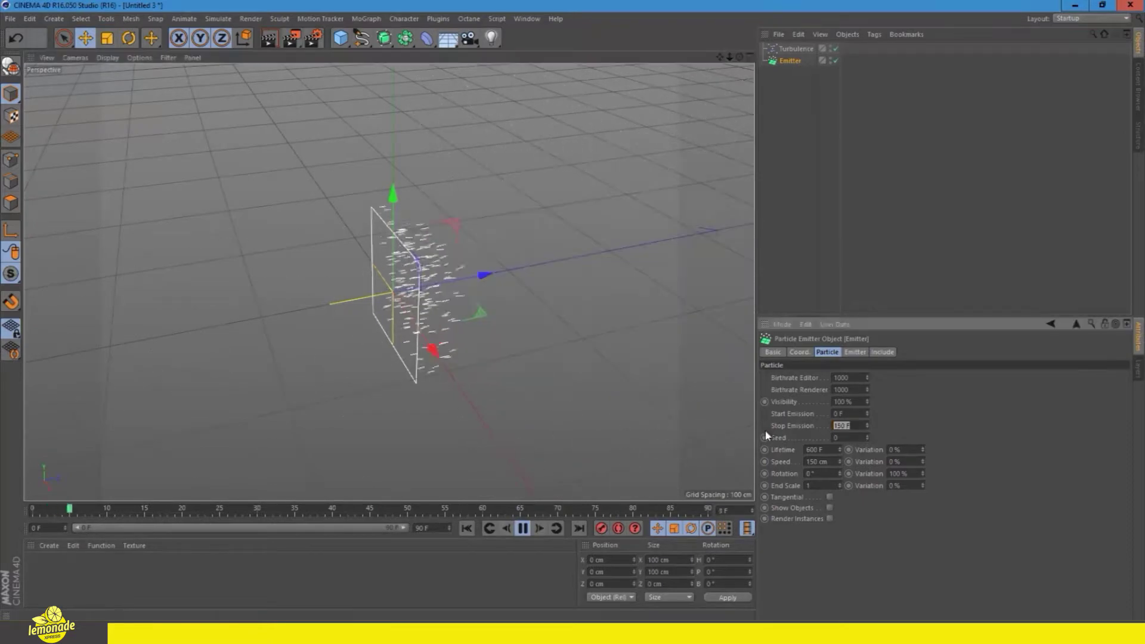
- Set Stop Emission to 300 F and extend the animation and preview range to 300 frames
click(842, 426)
text(300)
key(Return)
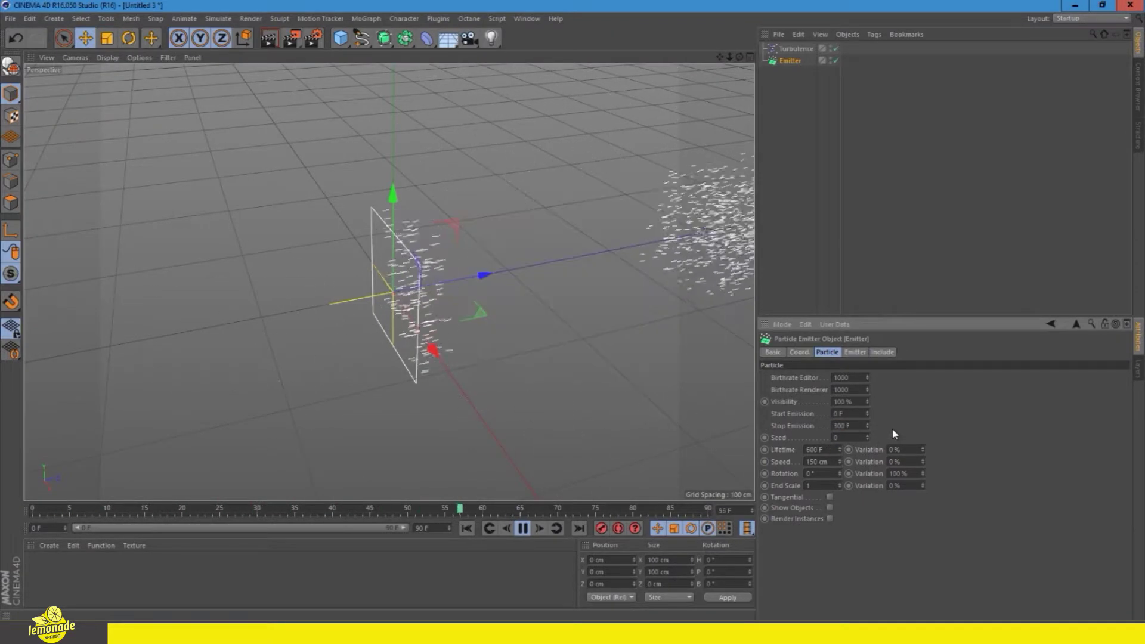
click(430, 528)
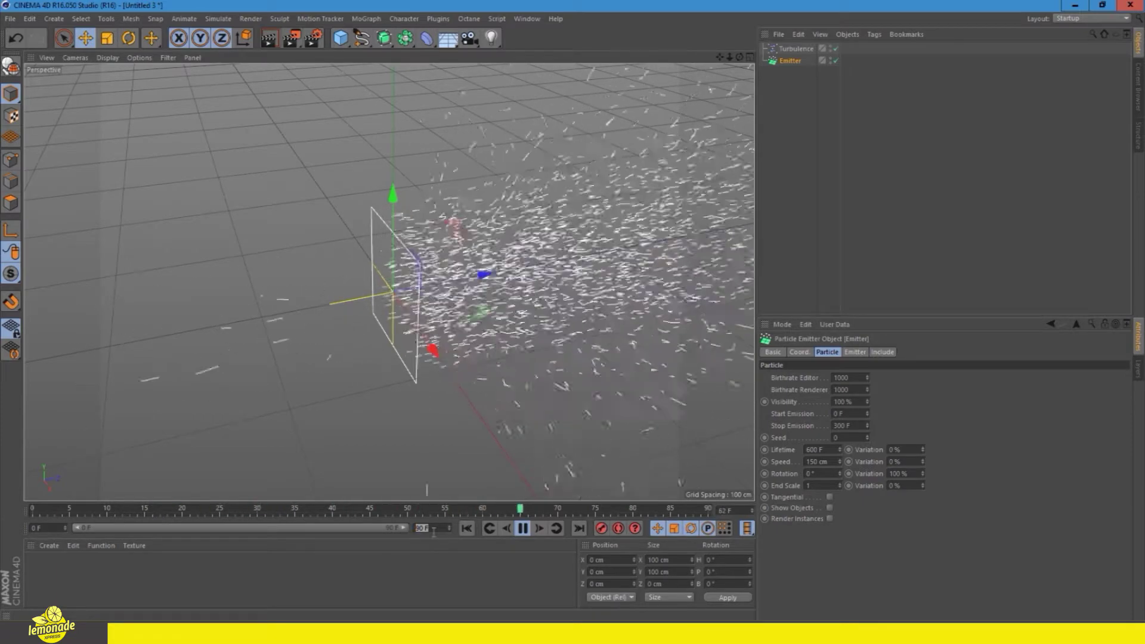
text(300)
key(Return)
drag(183, 528, 405, 528)
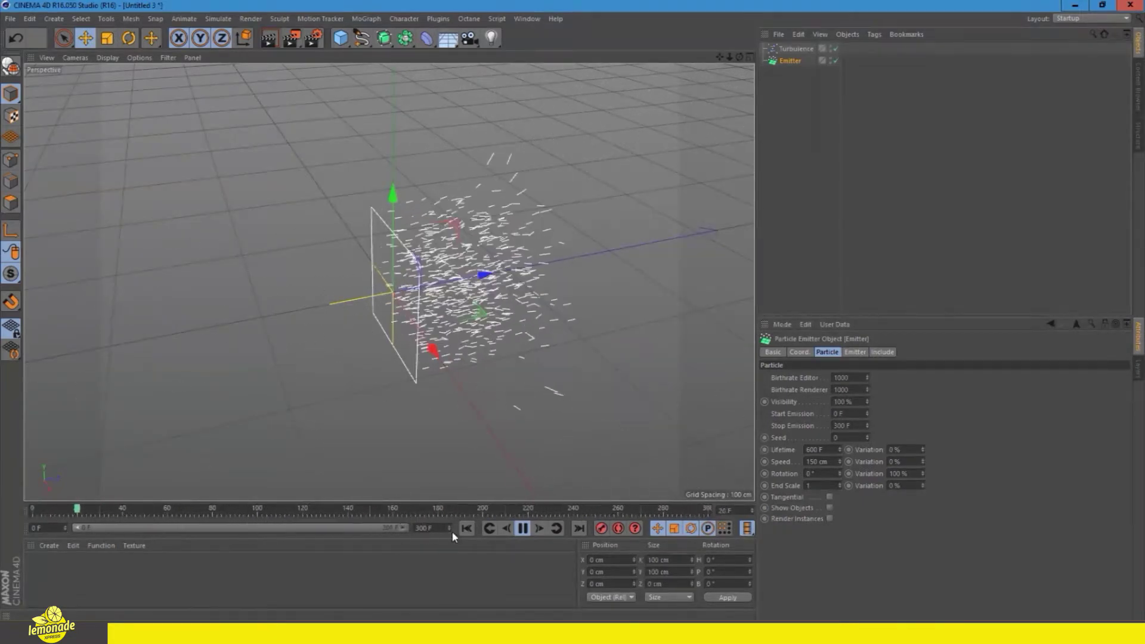
drag(110, 512, 680, 511)
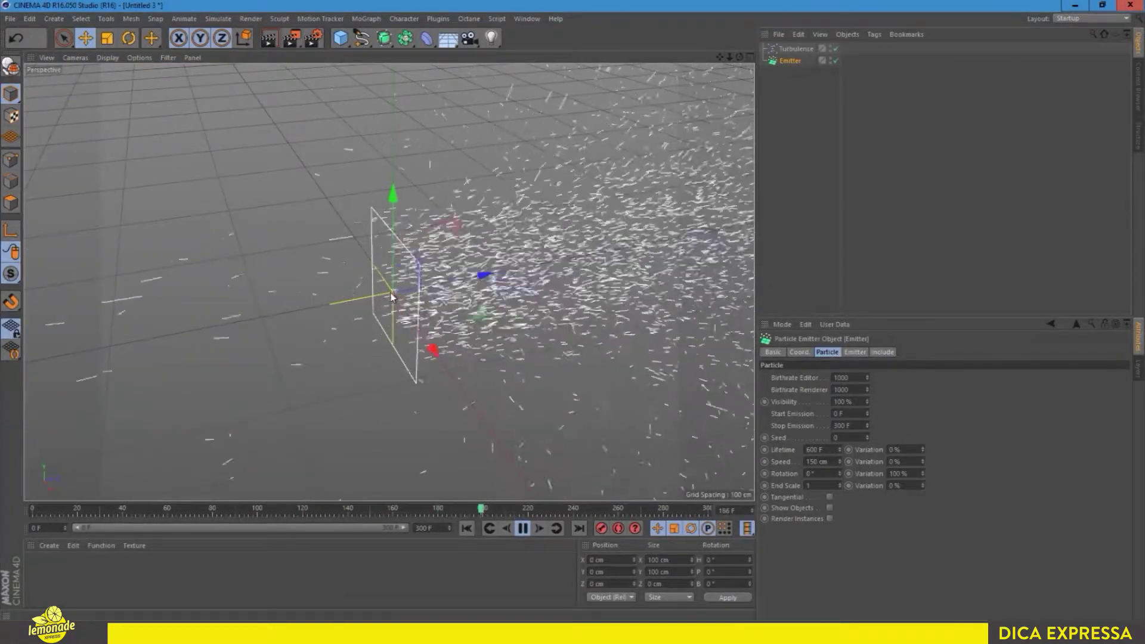
alt+drag(392, 296, 348, 280)
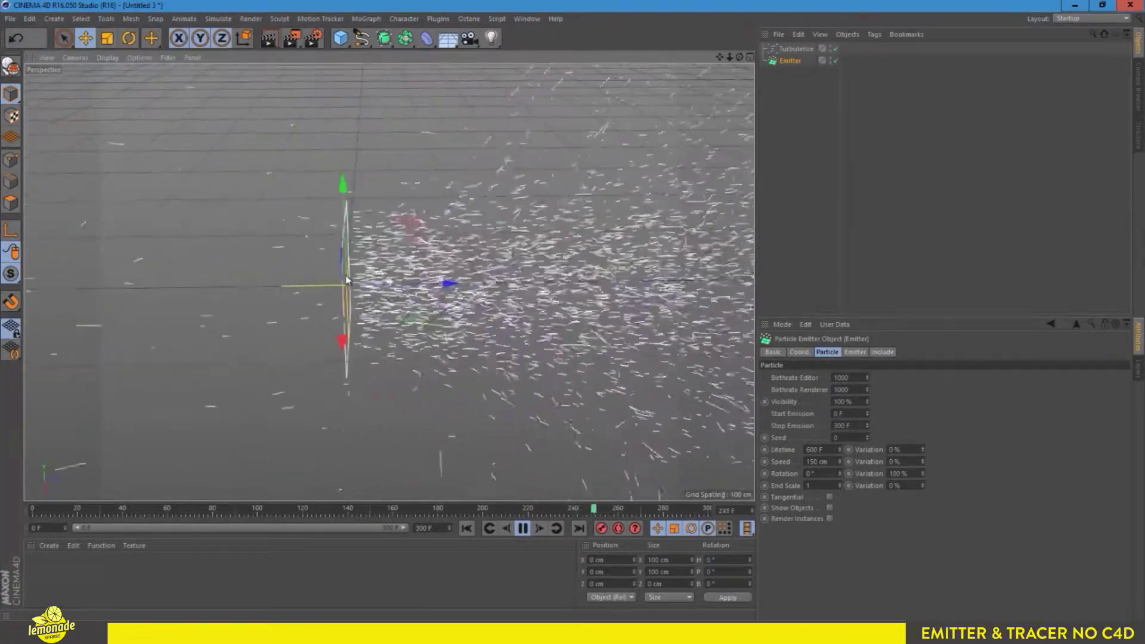
- Set the Emitter's particle Speed to 0 cm and stop playback
click(833, 463)
text(0)
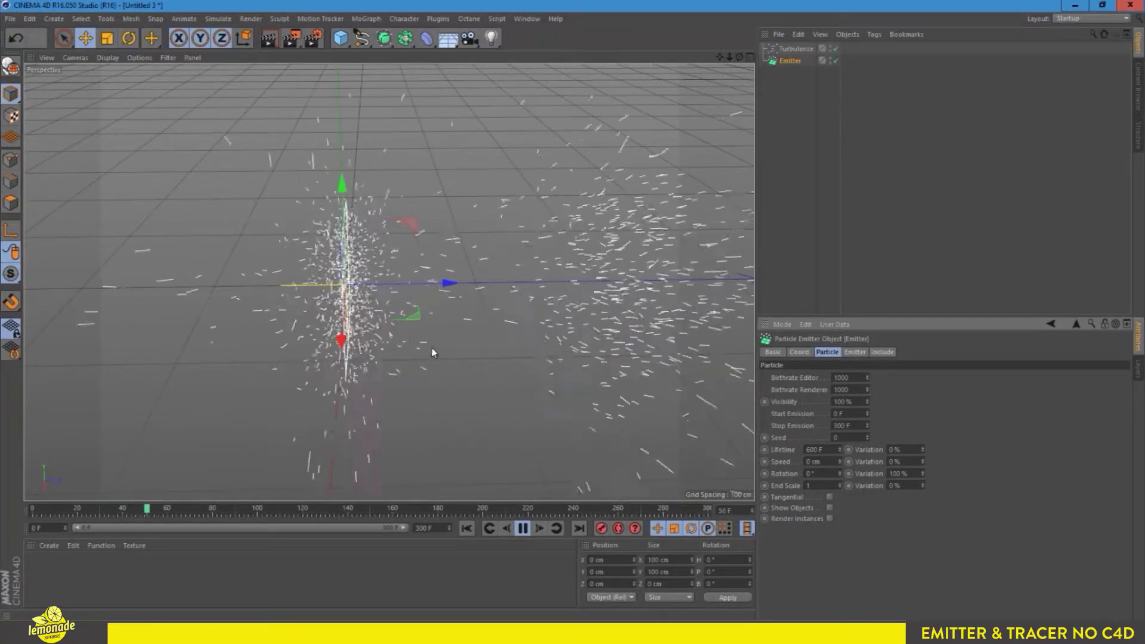
click(523, 528)
alt+middle_drag(361, 295, 414, 291)
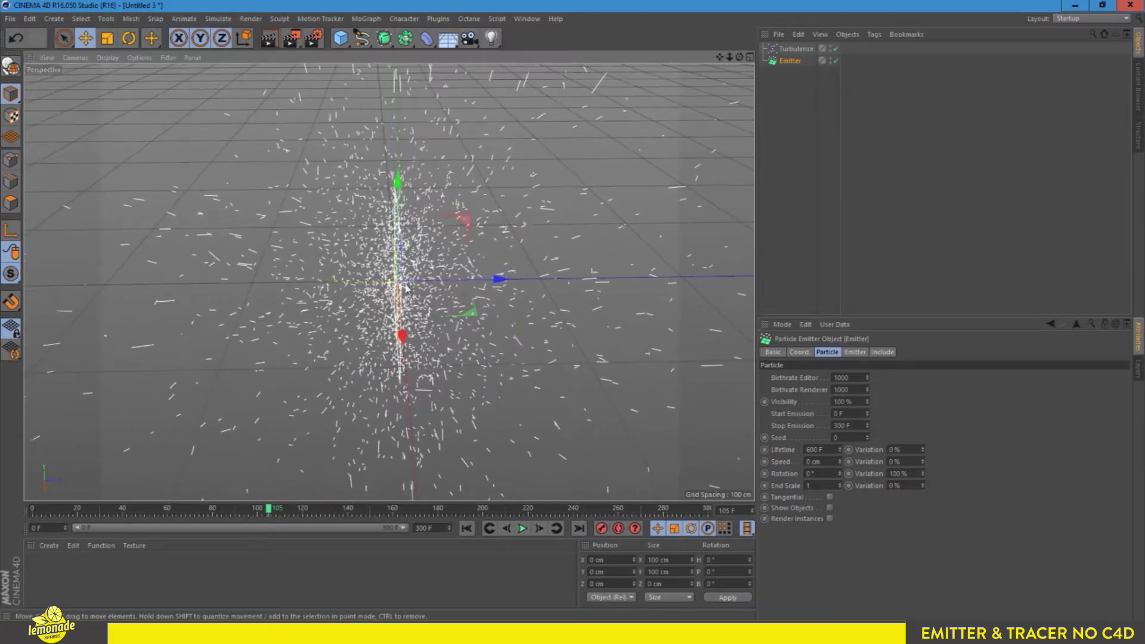
- Re-enable the Turbulence force and review the Emitter and Turbulence settings
click(798, 48)
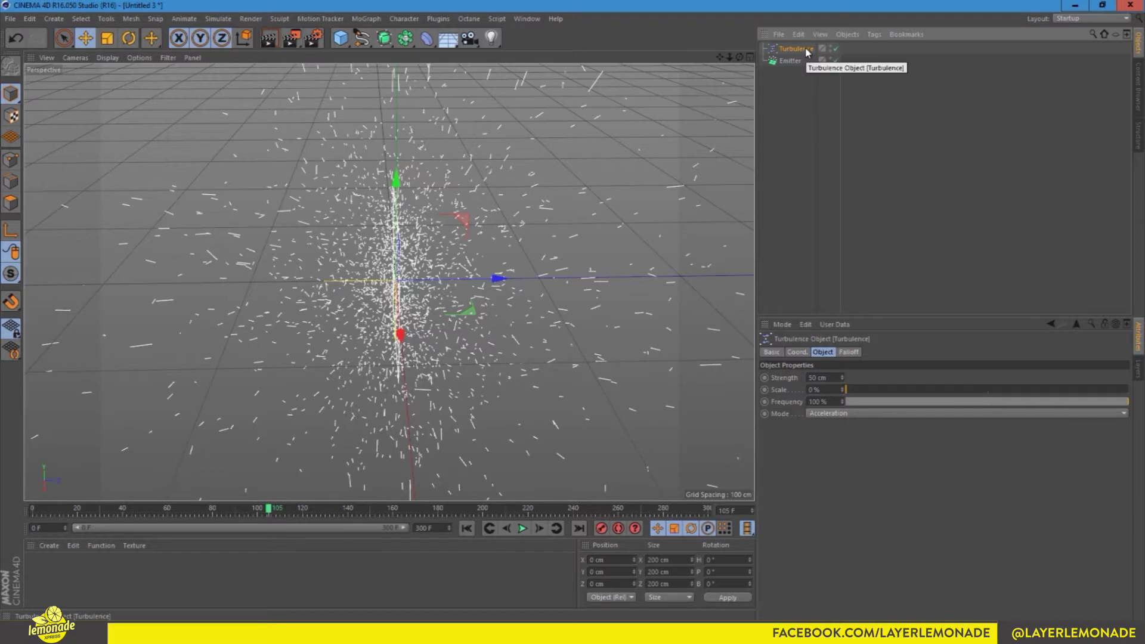
click(466, 528)
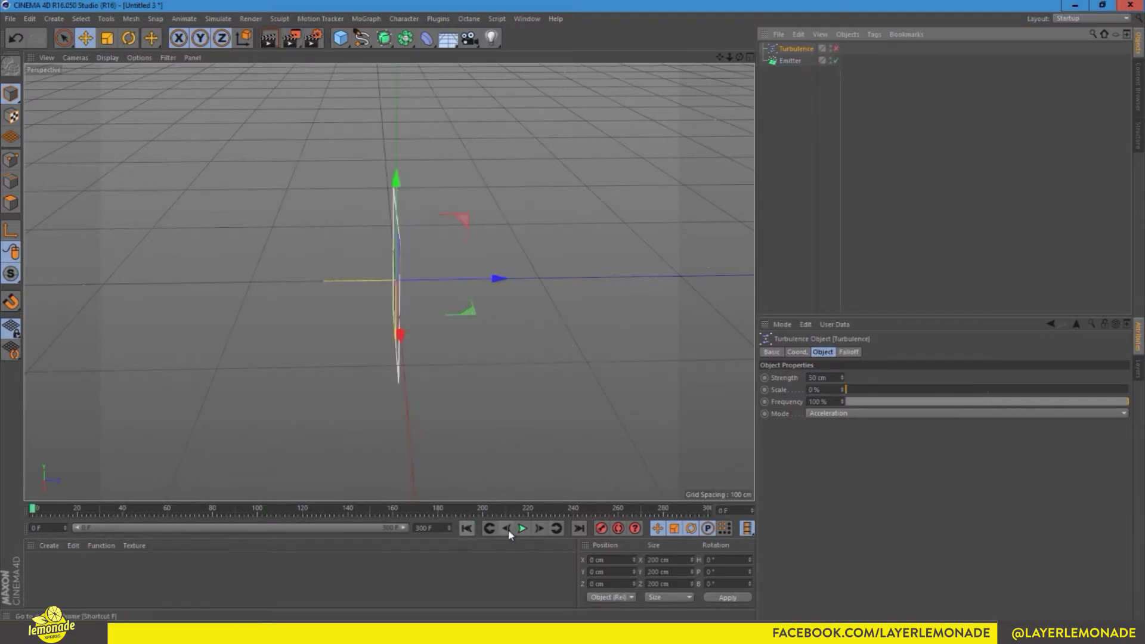
alt+drag(495, 465, 473, 397)
mouse_move(473, 348)
alt+mouse_down()
mouse_move(410, 307)
mouse_move(440, 279)
alt+mouse_up()
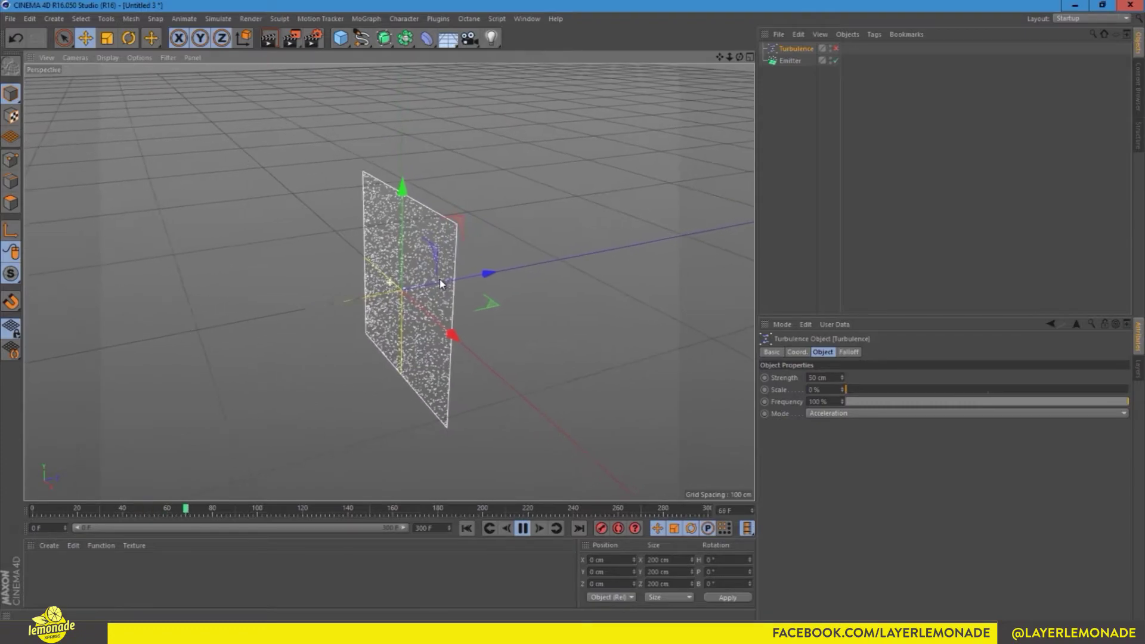
click(836, 48)
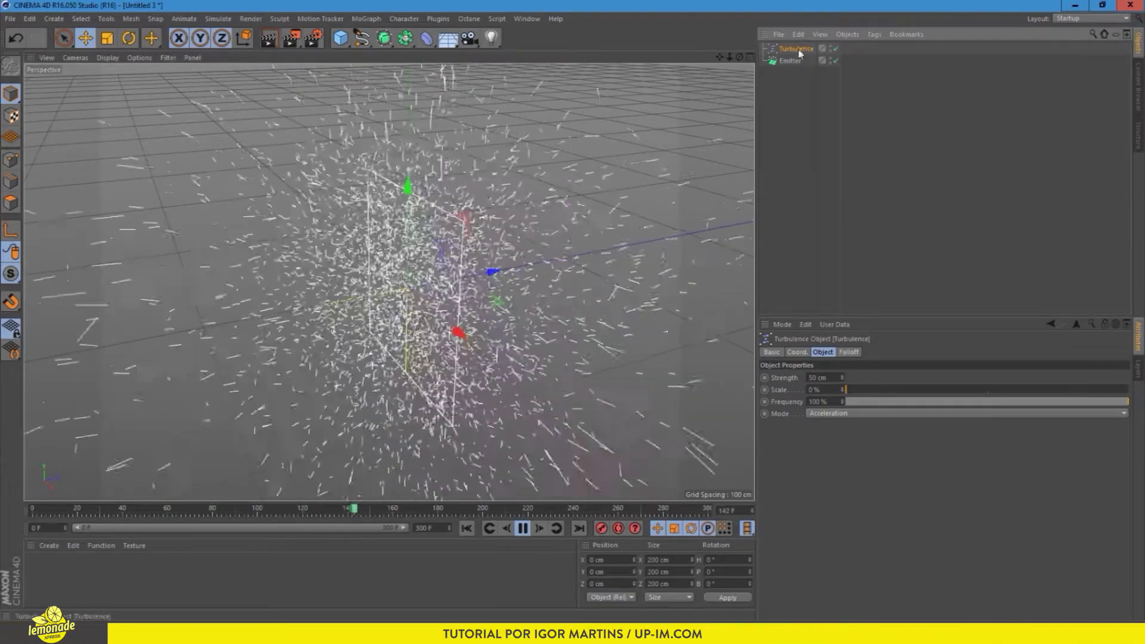
click(798, 114)
click(791, 60)
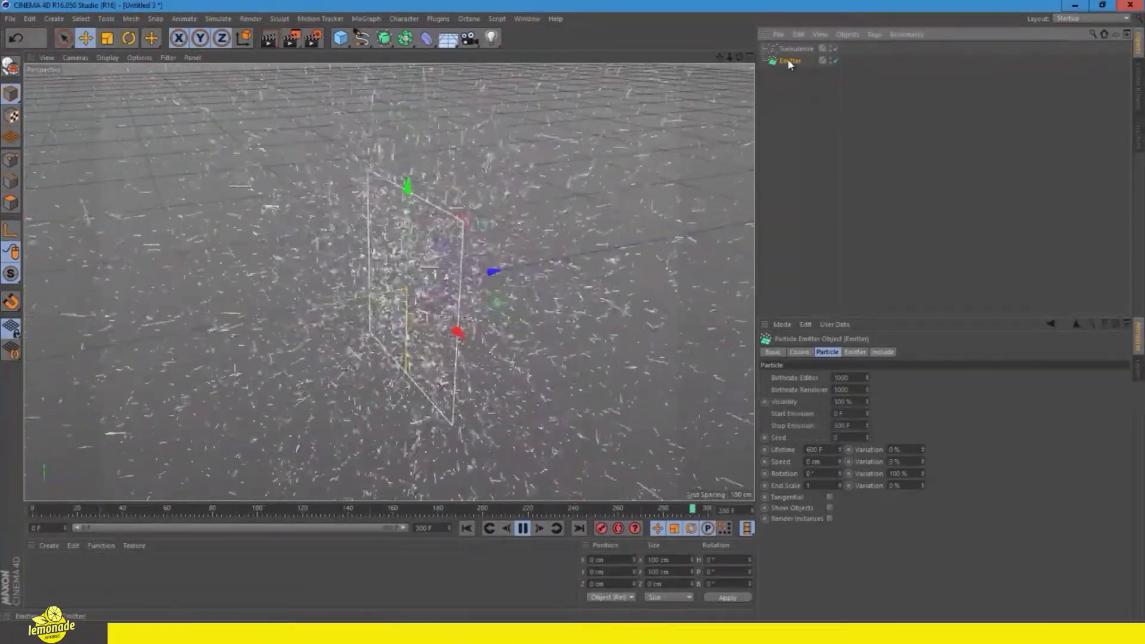
click(801, 49)
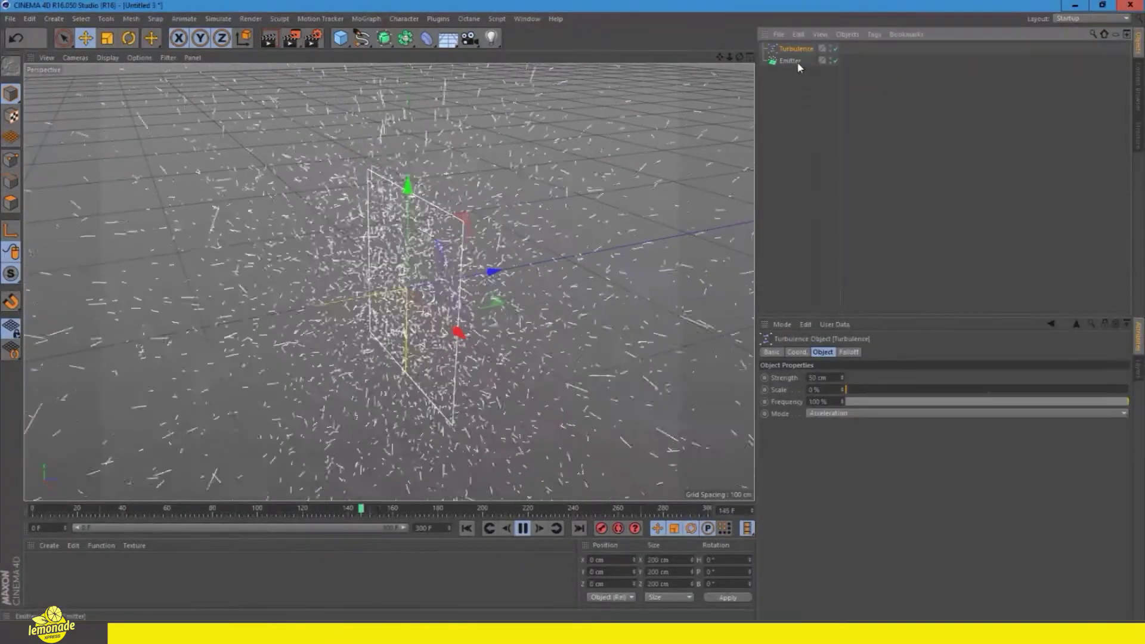
- Add a MoGraph Tracer and link the Emitter in its Trace Link field
click(369, 19)
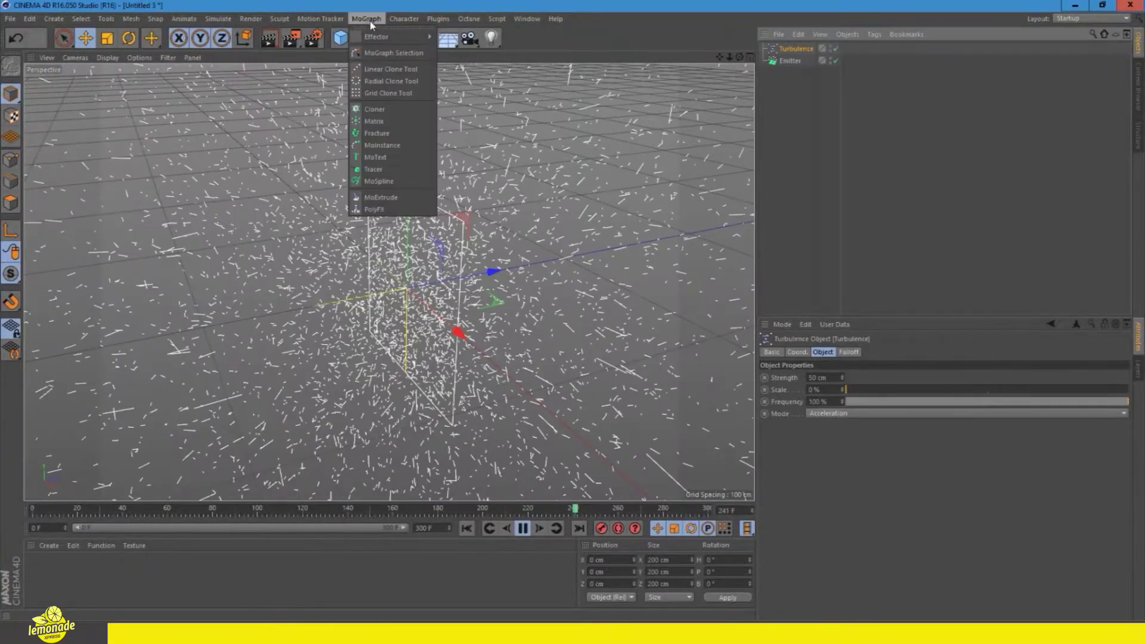
click(374, 170)
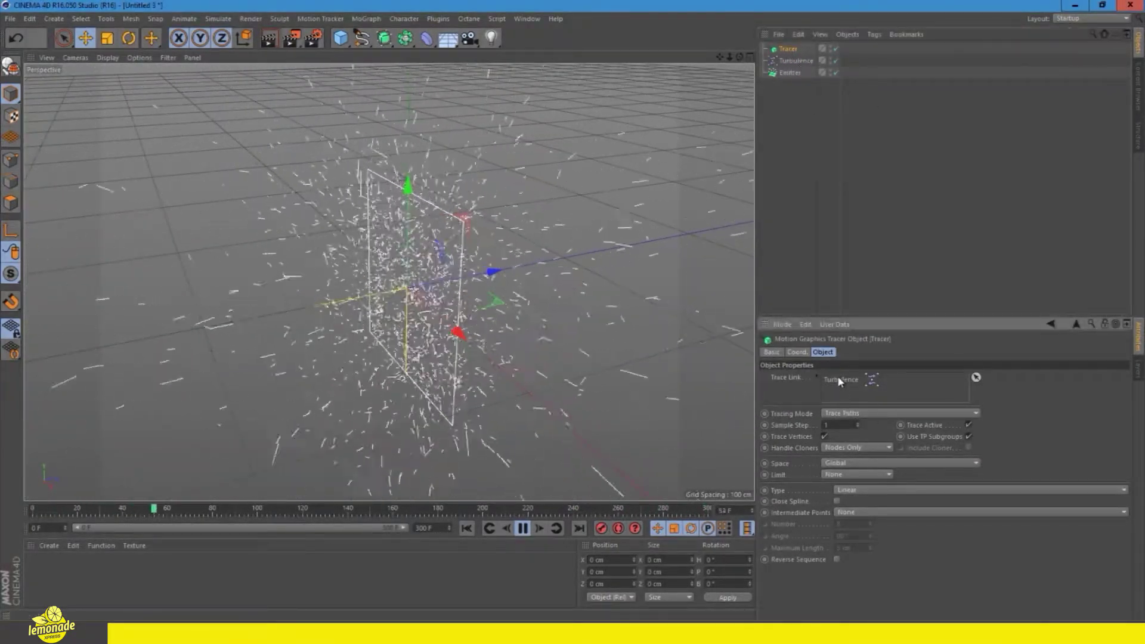
click(523, 528)
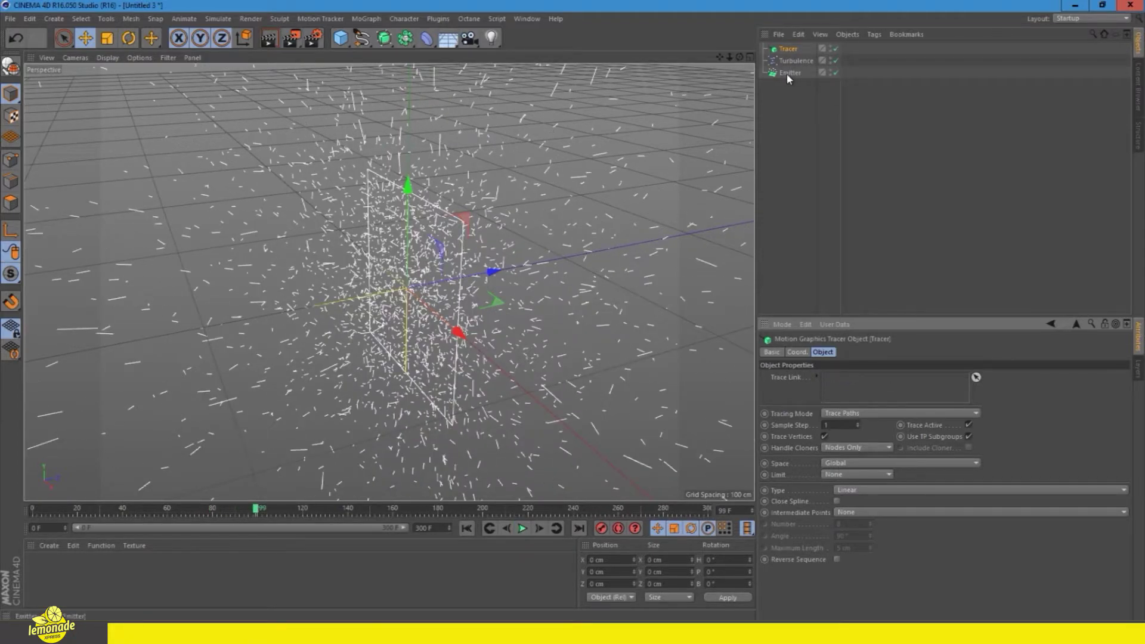
drag(787, 74, 962, 357)
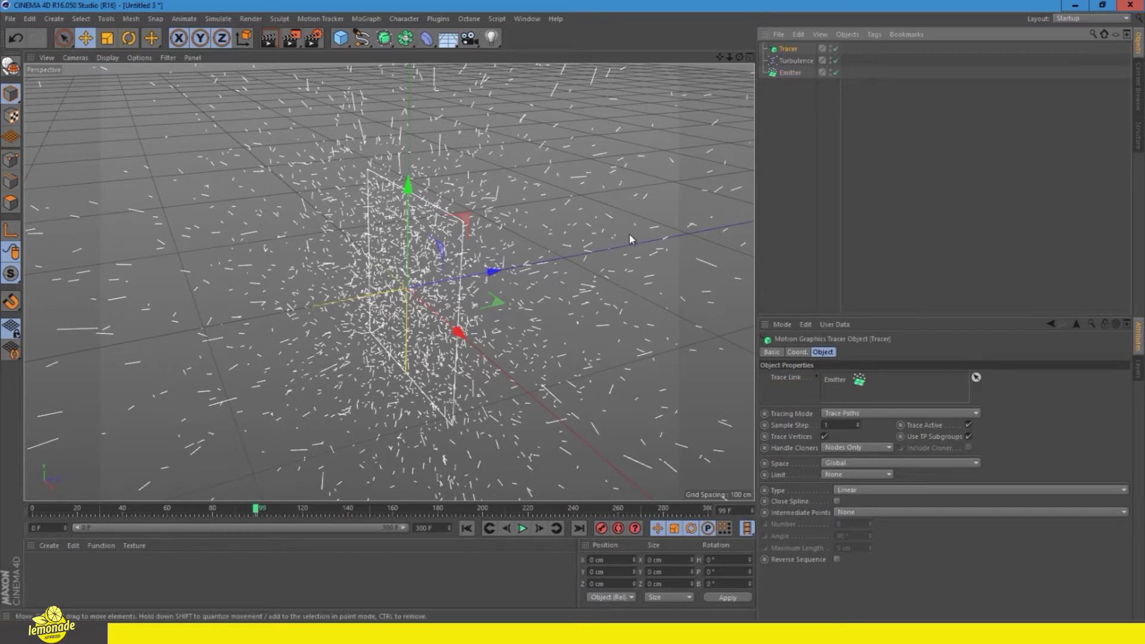
click(476, 533)
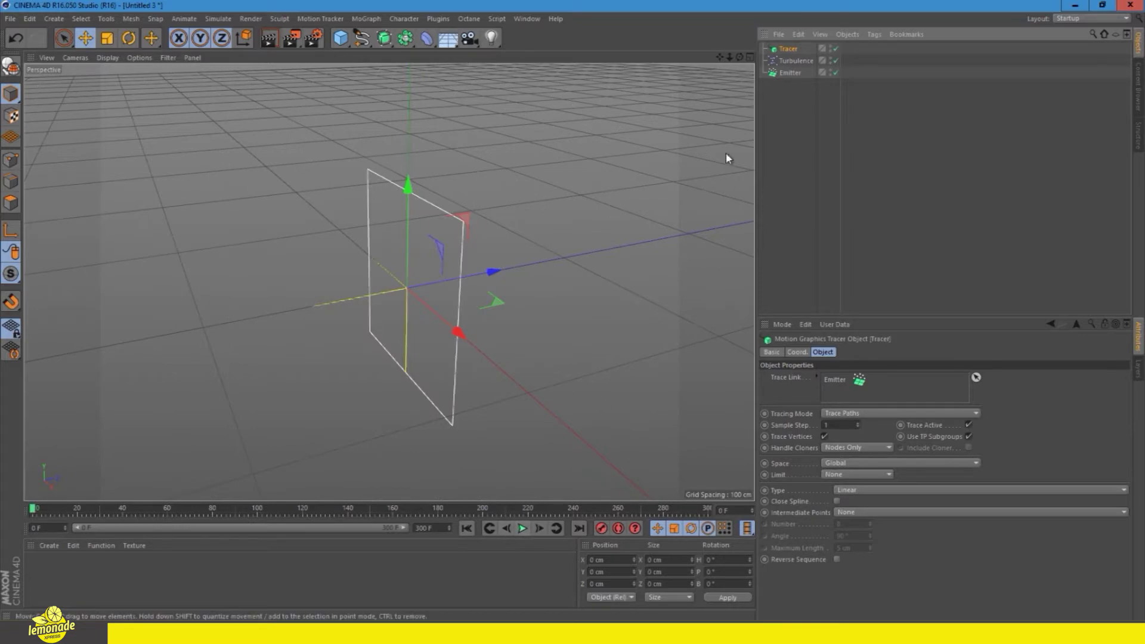
- Move the Tracer below Turbulence in the hierarchy and replay the animation
click(794, 73)
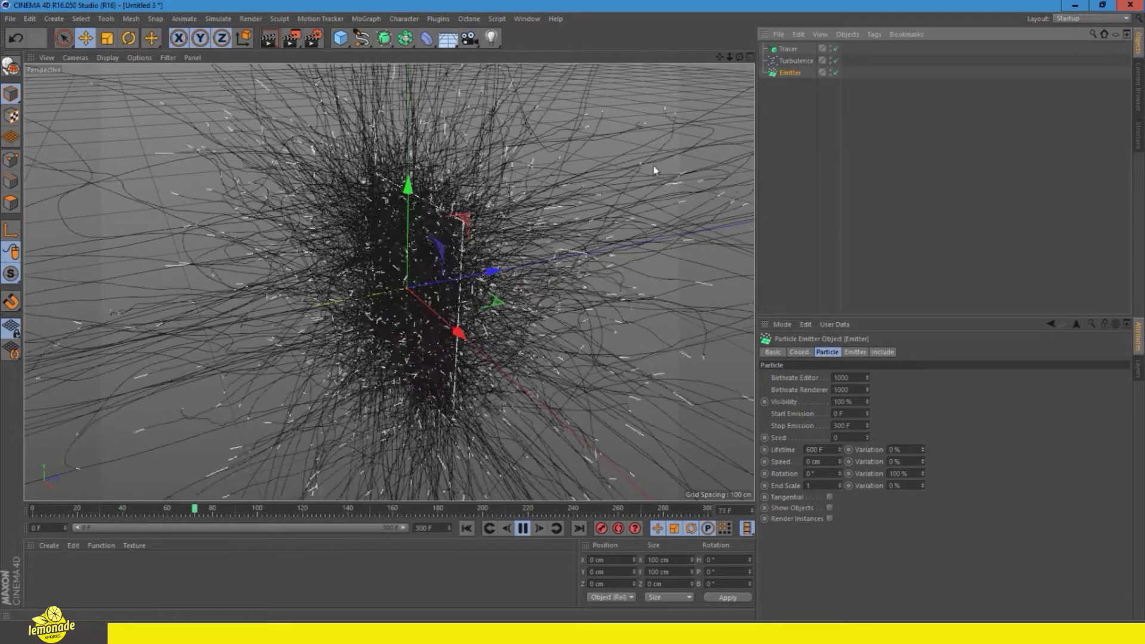
click(788, 49)
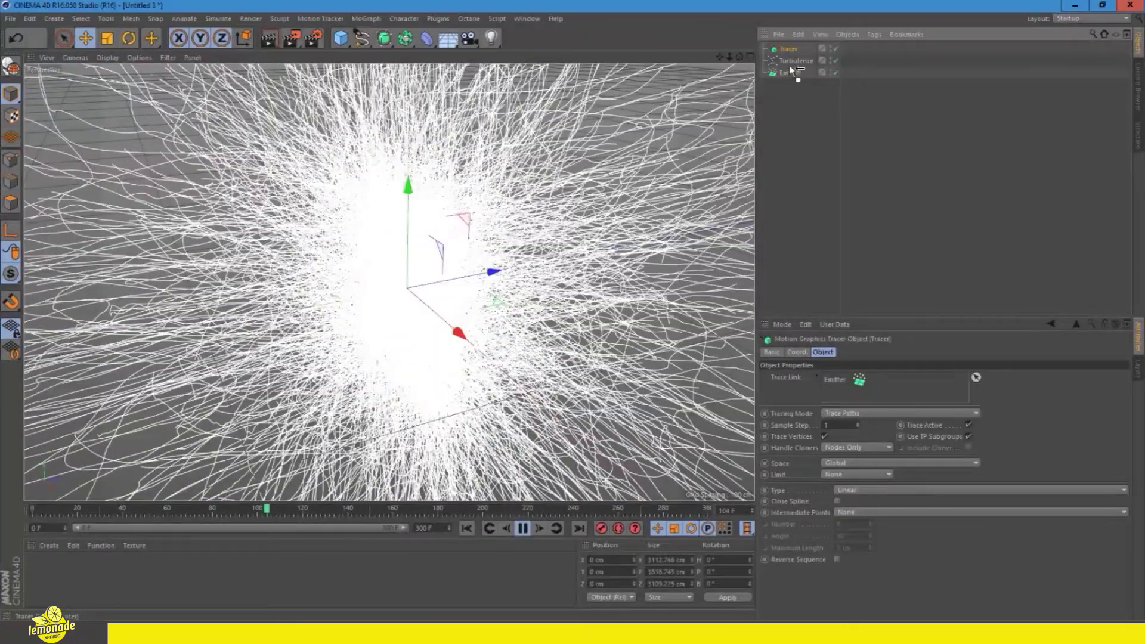
drag(794, 70, 793, 67)
key(F8)
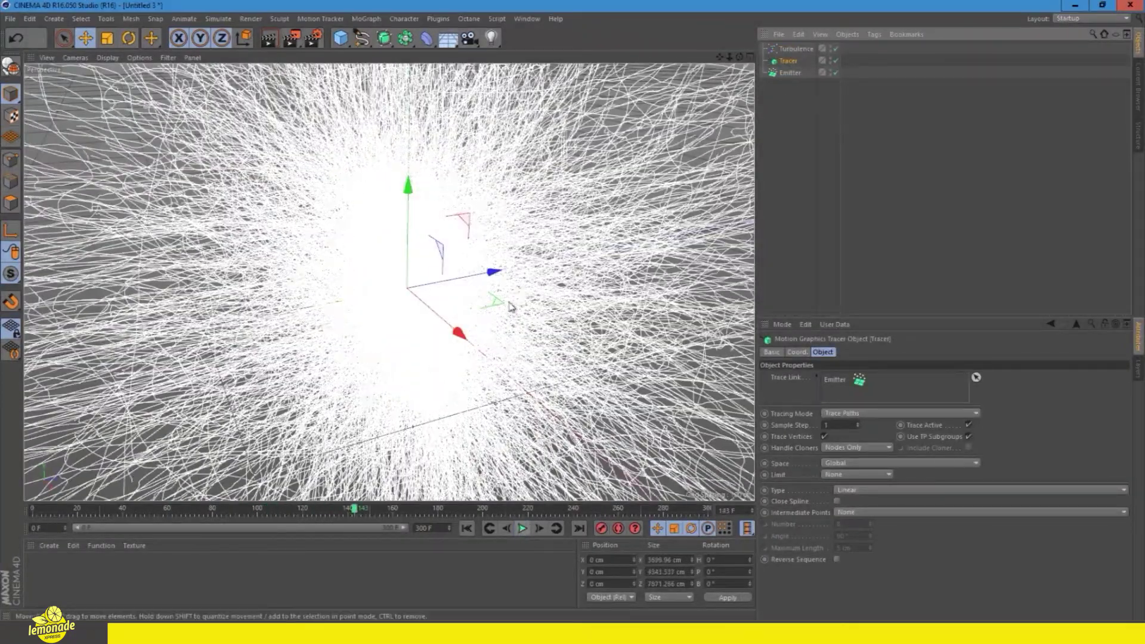
mouse_move(510, 306)
alt+mouse_down()
mouse_move(453, 322)
mouse_move(478, 314)
mouse_move(418, 305)
mouse_move(376, 276)
mouse_move(367, 254)
mouse_move(346, 256)
mouse_move(462, 286)
mouse_move(472, 311)
alt+mouse_up()
click(523, 528)
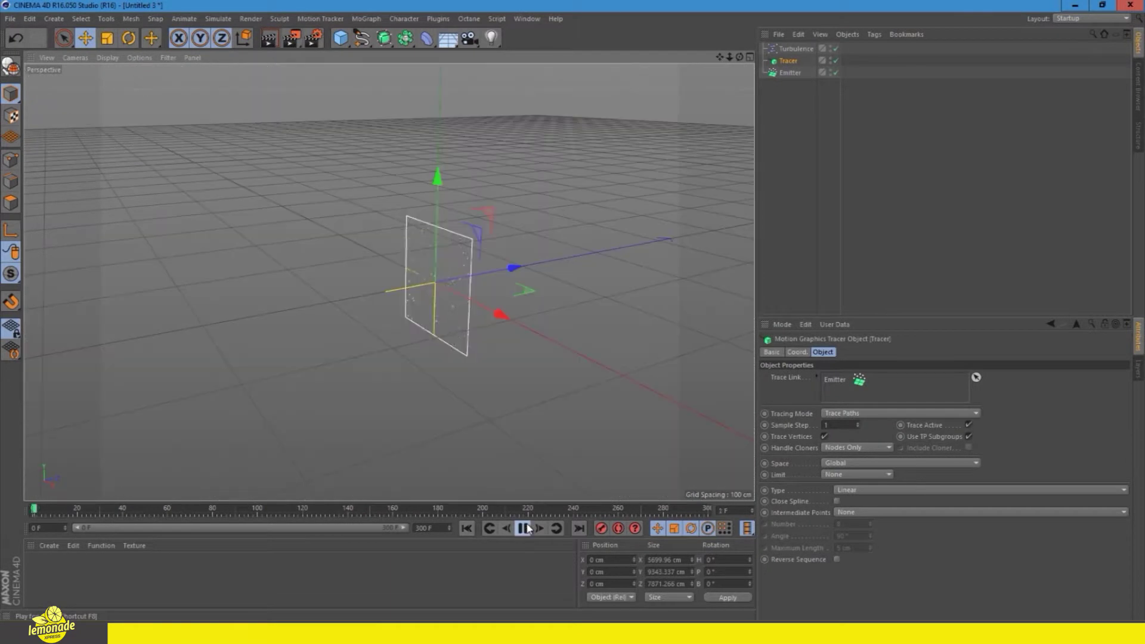
- Stop playback at frame 198 and render the view with Ctrl+R
click(797, 49)
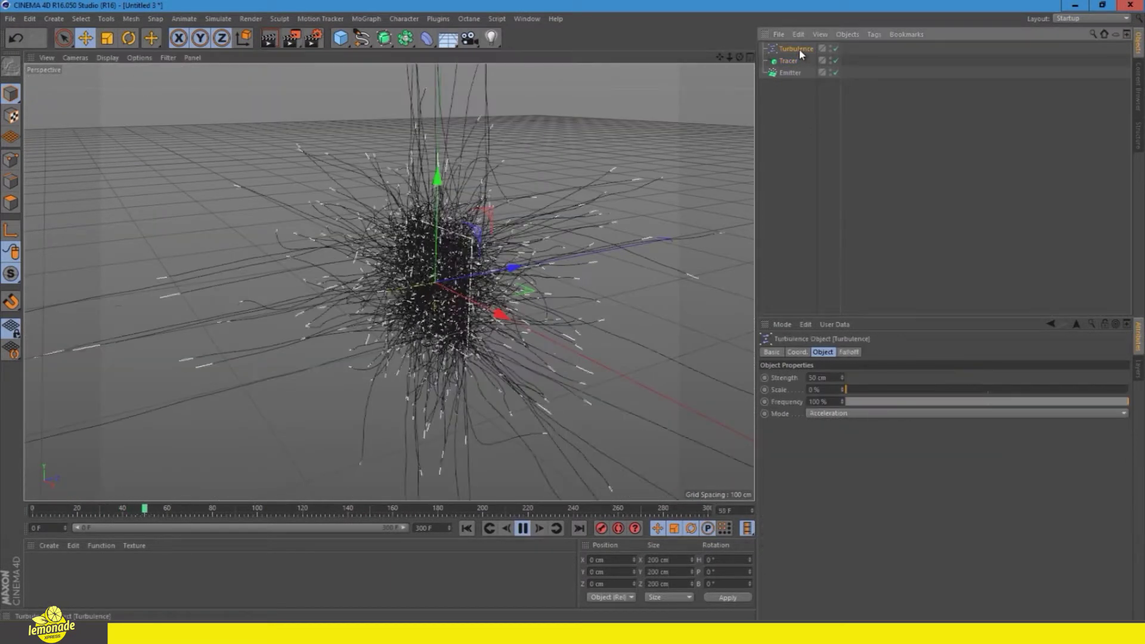
click(792, 60)
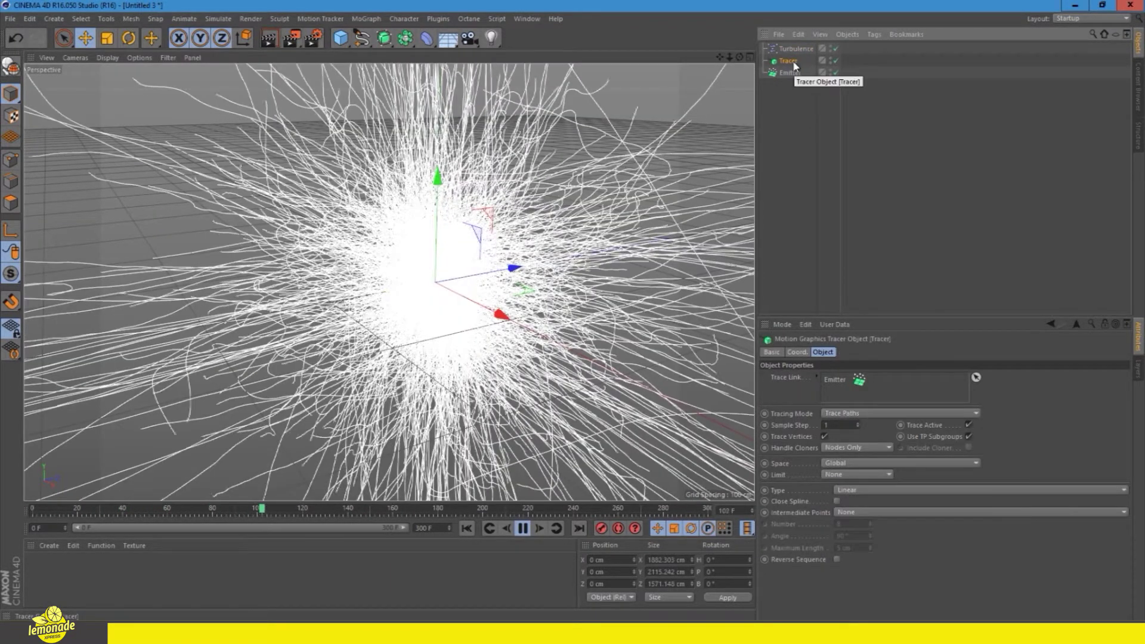
click(524, 529)
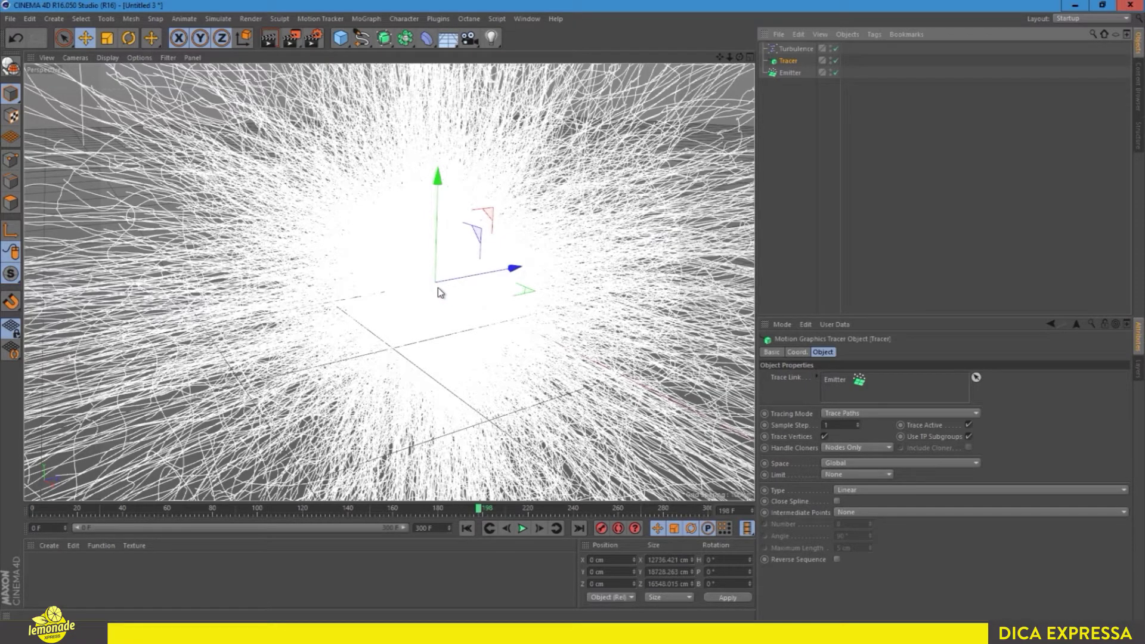
alt+drag(436, 286, 410, 287)
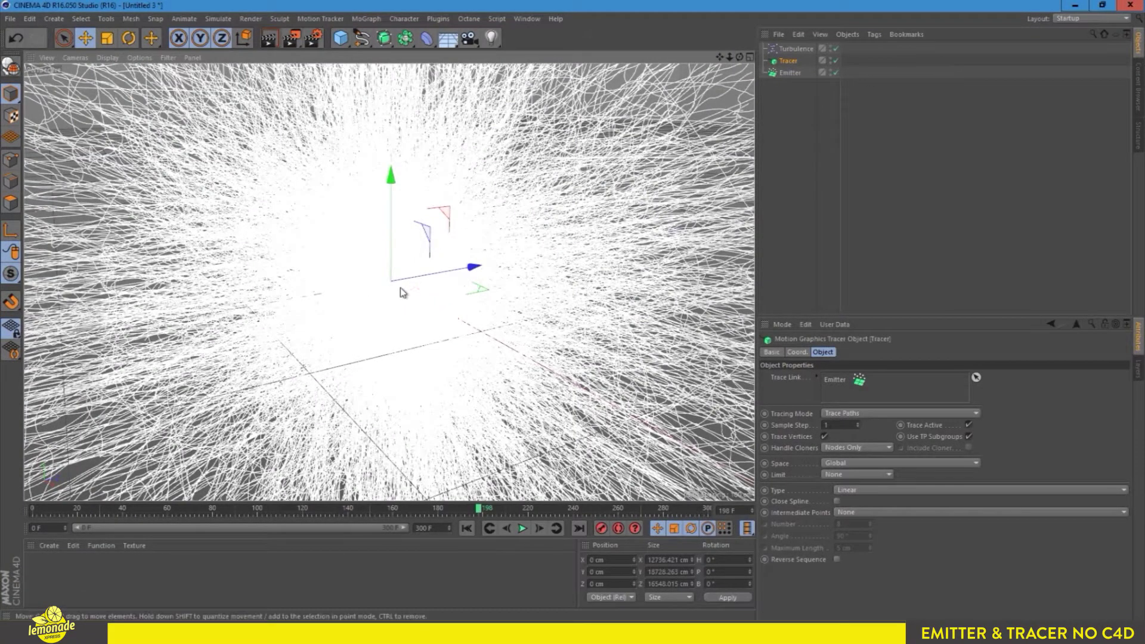
click(367, 46)
key(ctrl+r)
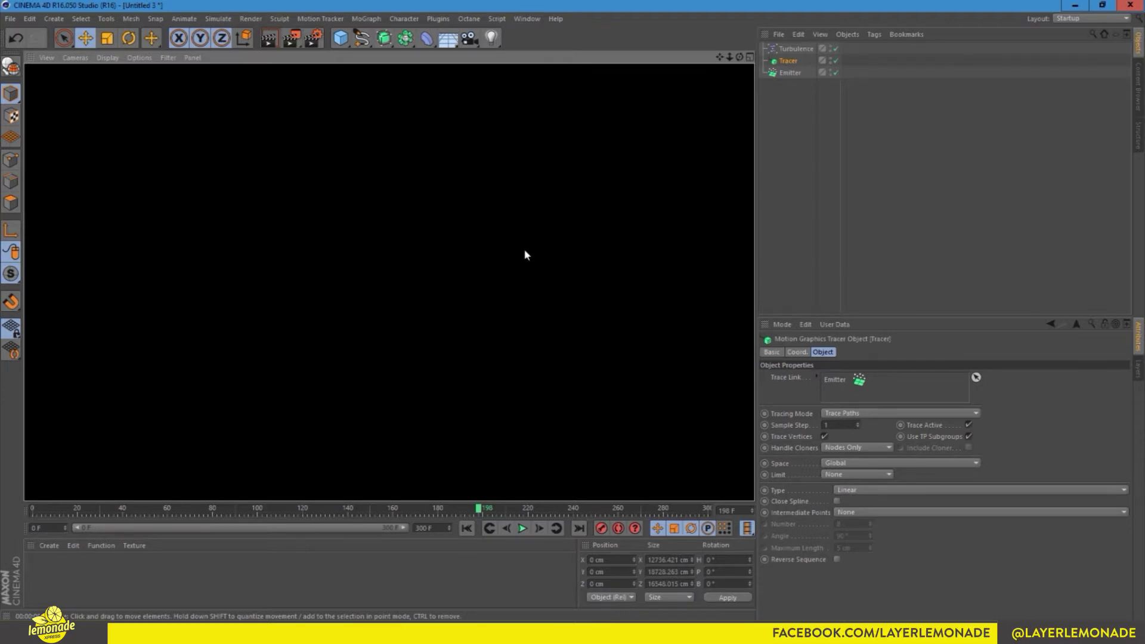
- Clear the viewport render, rewind to the first frame, and select Turbulence
click(799, 171)
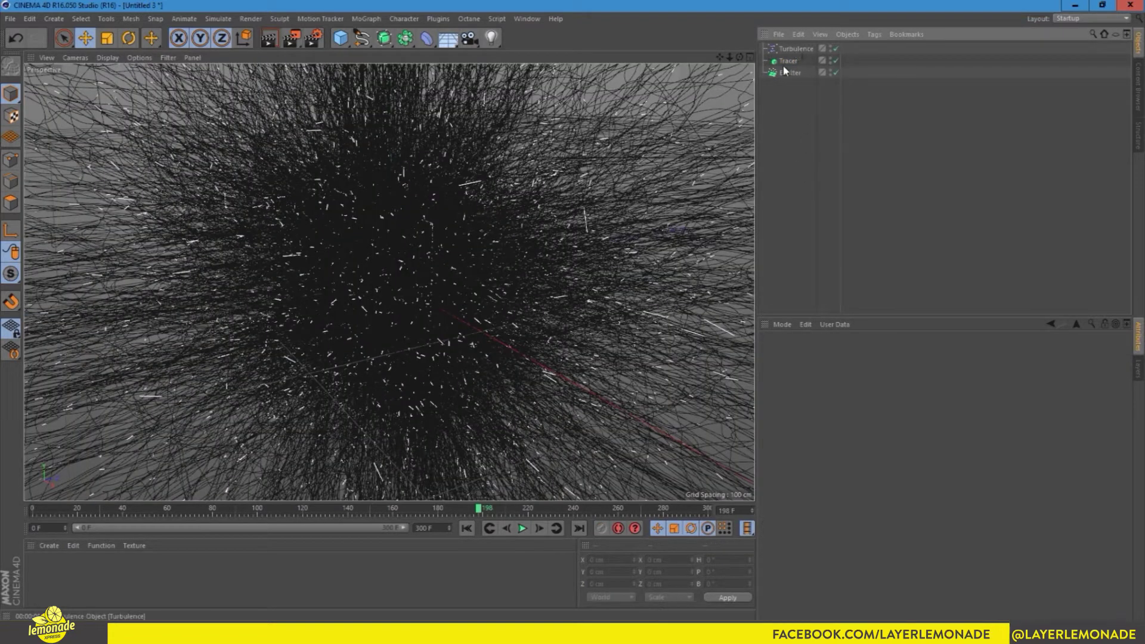
click(472, 529)
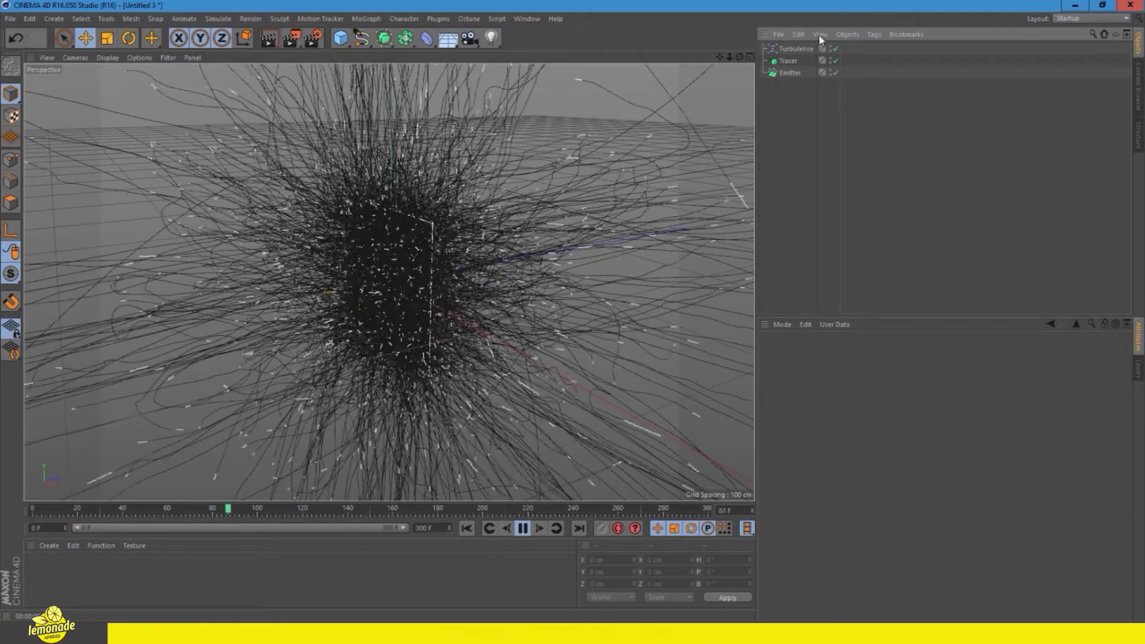
click(798, 50)
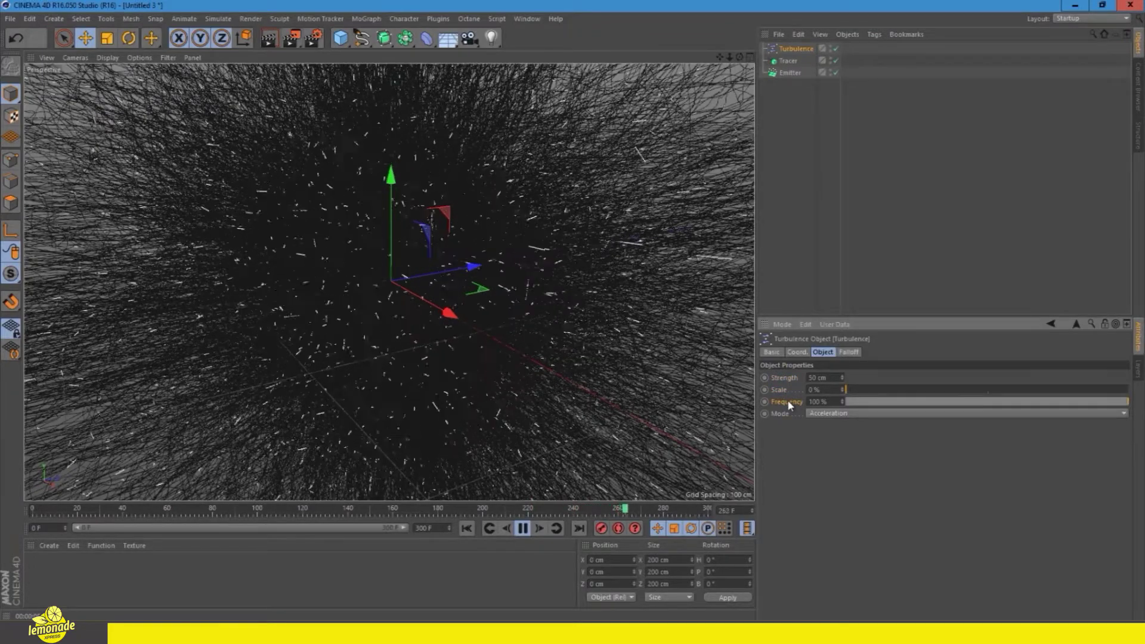
- Test Turbulence Strength at 200, 5 and finally 50 cm, replaying from the start
click(522, 529)
click(470, 529)
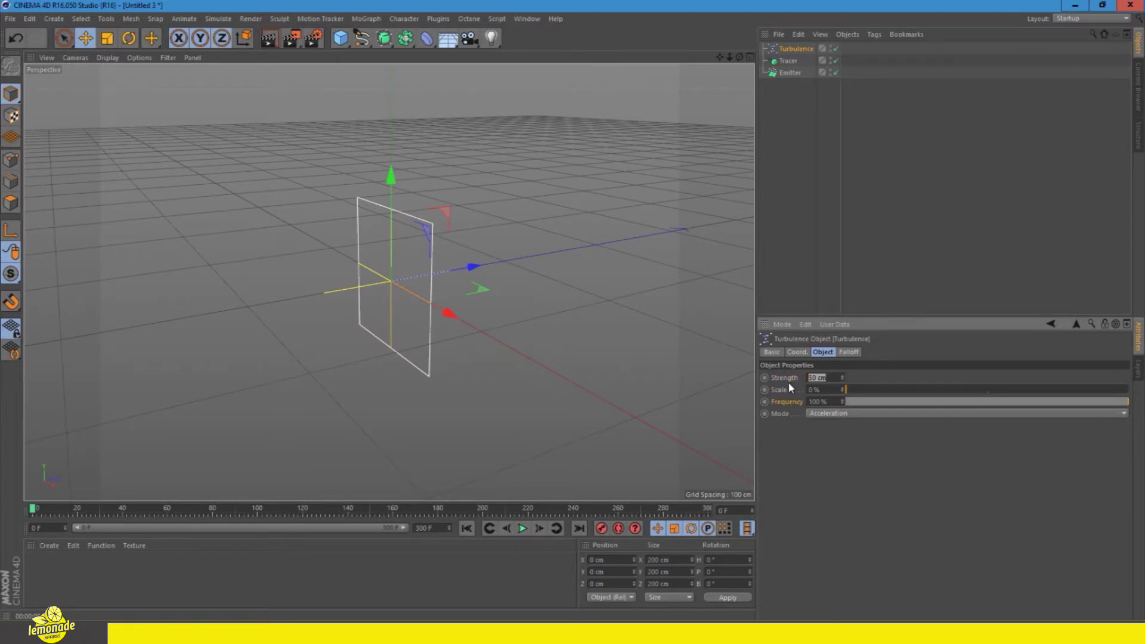
text(200)
key(Return)
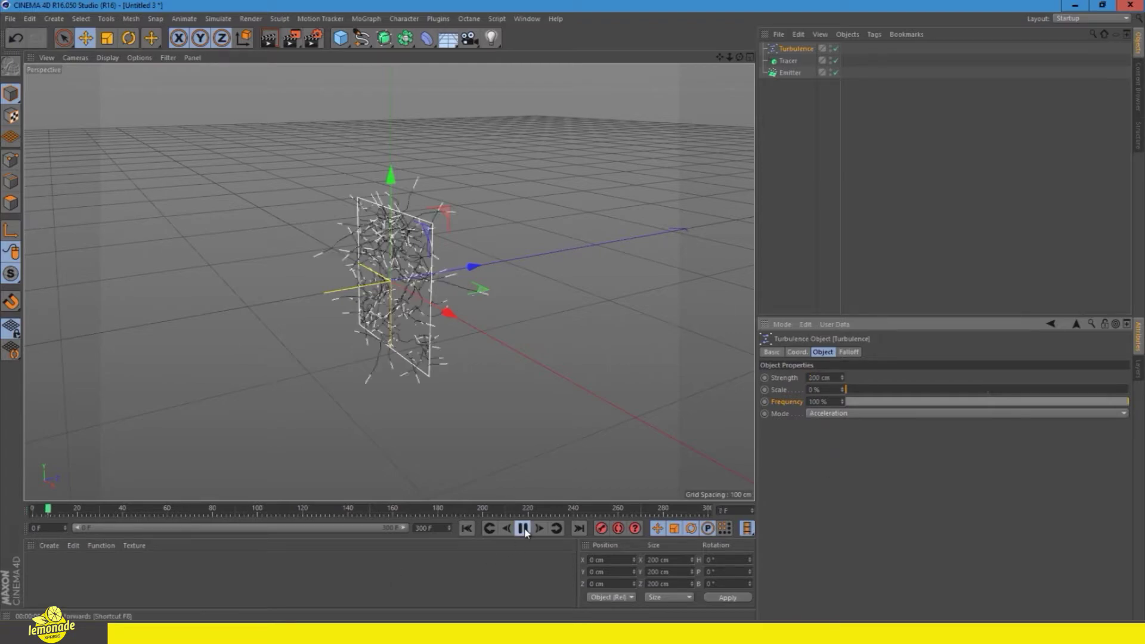
double_click(823, 377)
text(5)
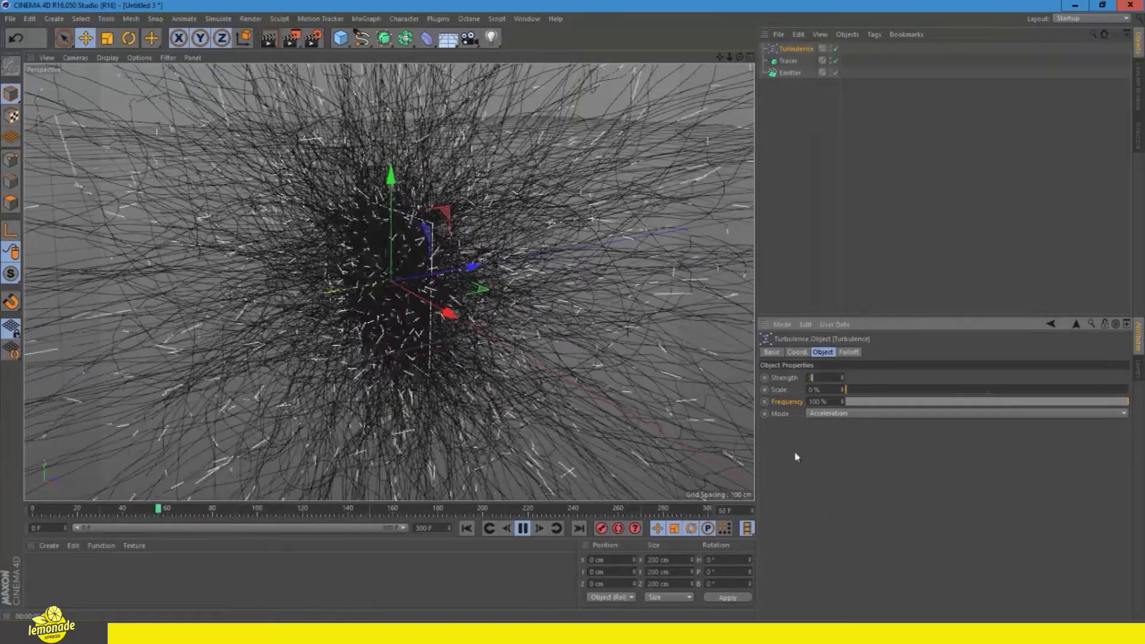
key(Return)
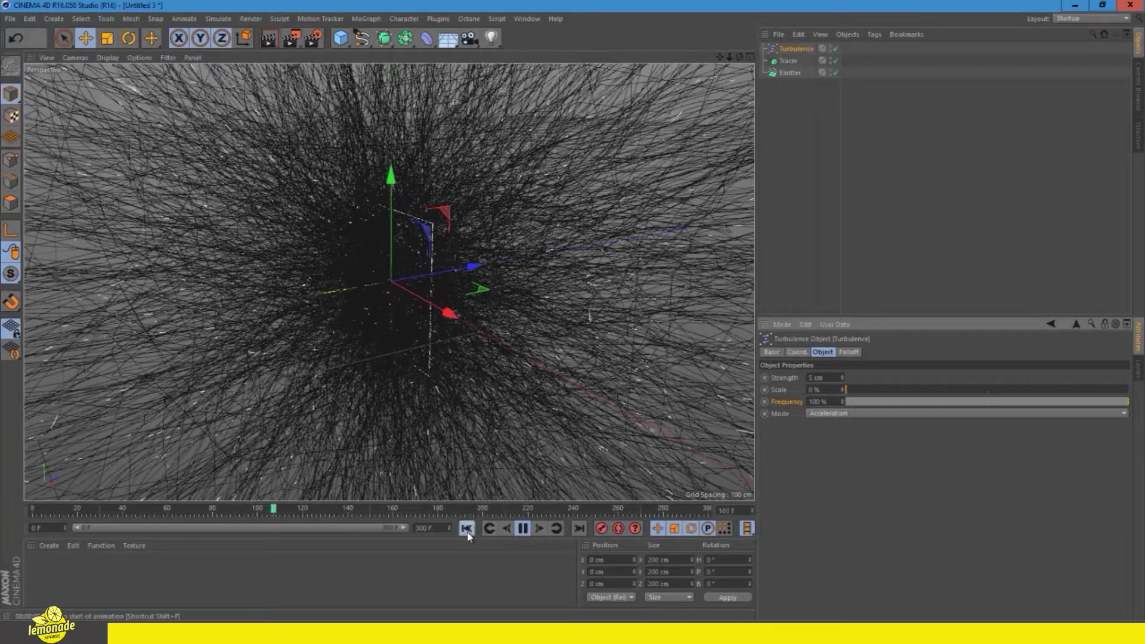
click(467, 532)
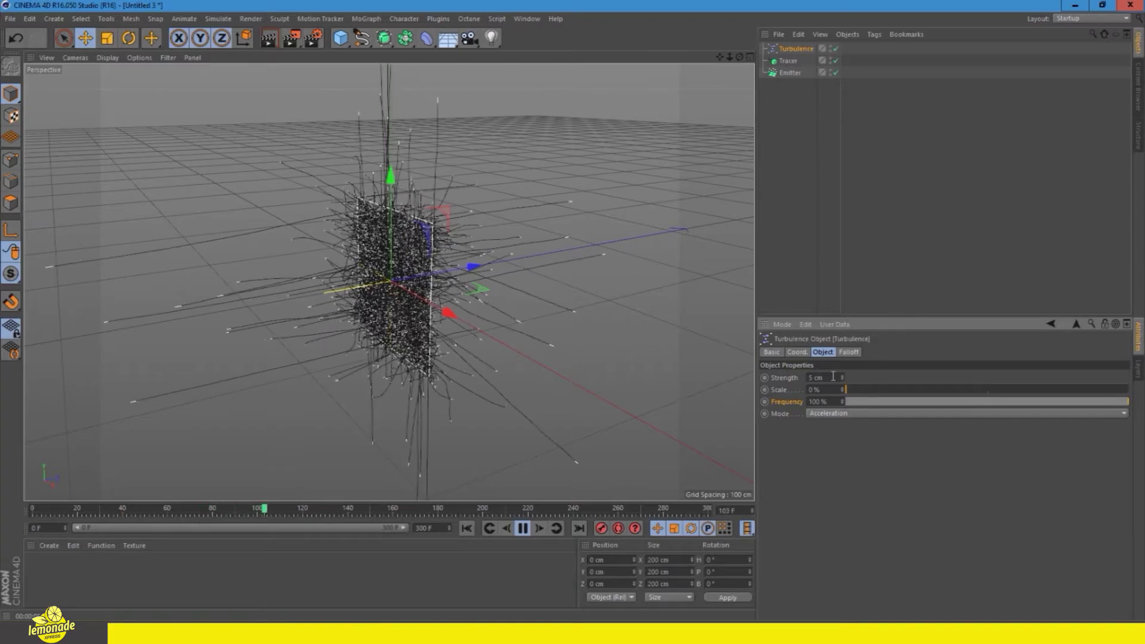
text(50)
key(Return)
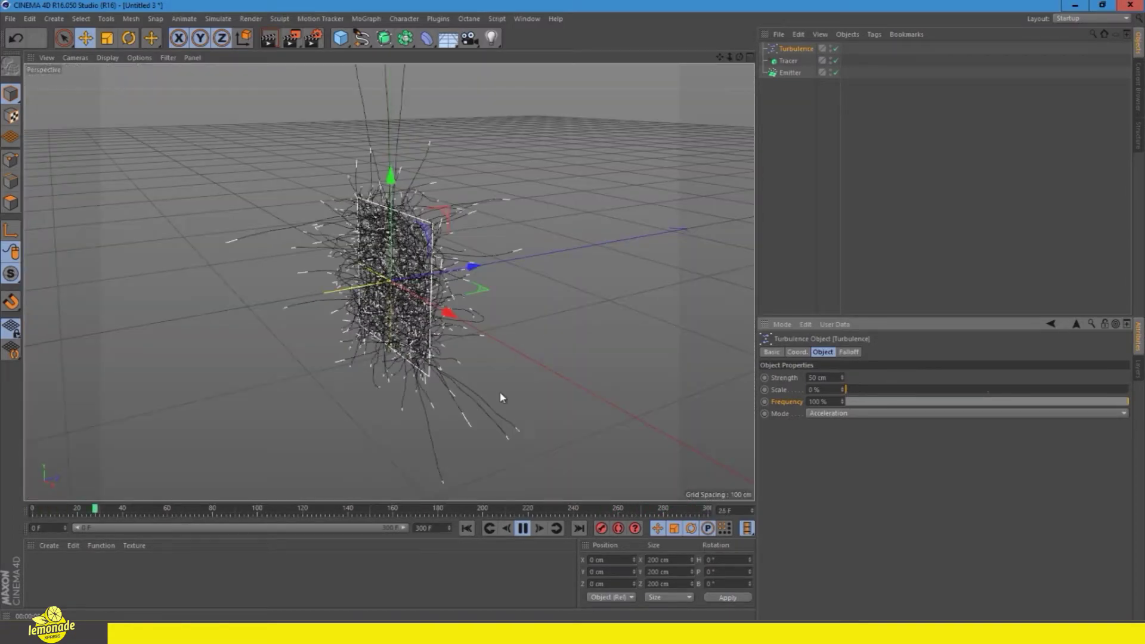
click(522, 529)
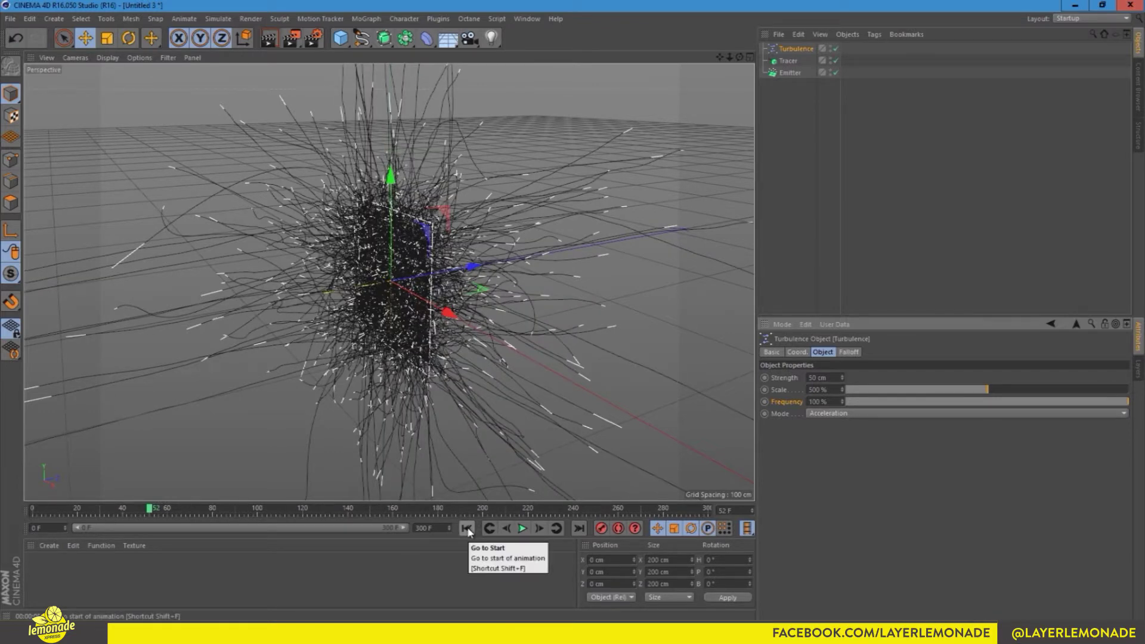
- Replay the animation from the start and orbit out to see the whole swirl
click(467, 529)
click(522, 529)
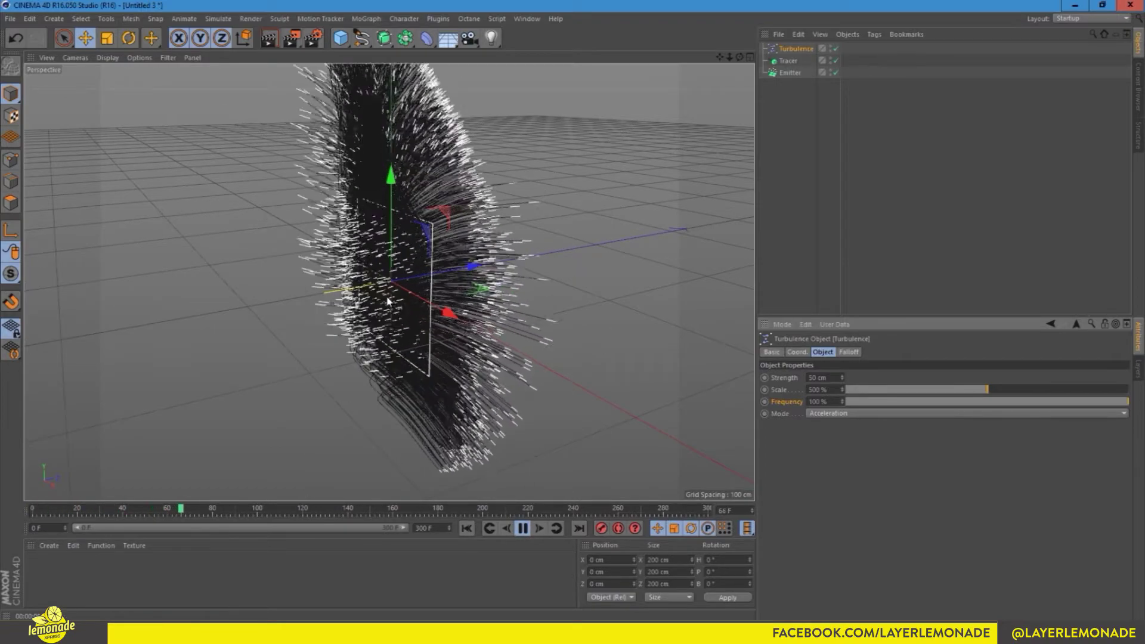
mouse_move(388, 302)
alt+mouse_down()
mouse_move(415, 333)
mouse_move(479, 351)
alt+mouse_up()
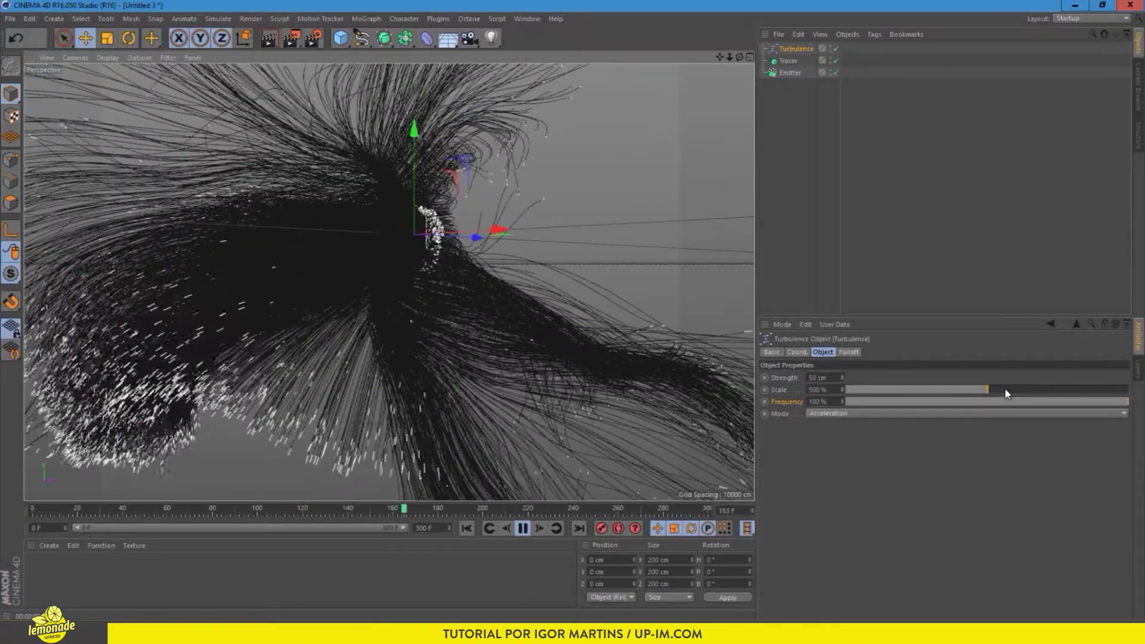
- Raise the Turbulence scale to 1000%, inspect the wider trails up close, then rewind
drag(1006, 394, 1128, 394)
key(shift+f)
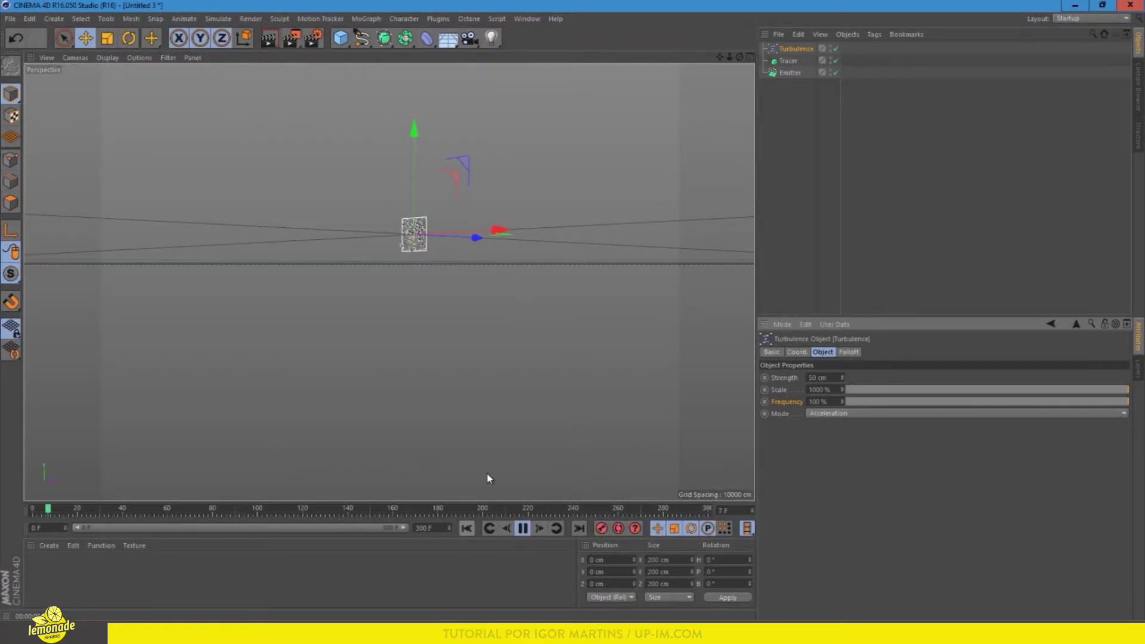
mouse_move(424, 282)
alt+mouse_down()
mouse_move(385, 314)
mouse_move(401, 273)
mouse_move(338, 284)
mouse_move(370, 257)
alt+mouse_up()
scroll(385, 315, up, 5)
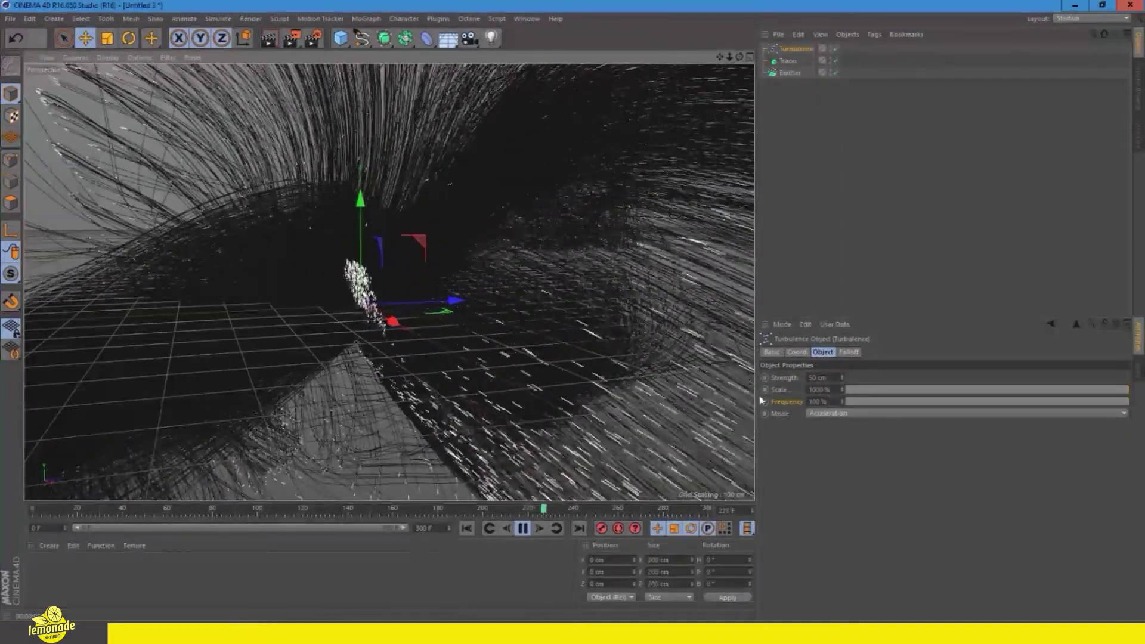
mouse_move(356, 307)
alt+mouse_down()
mouse_move(386, 309)
mouse_move(453, 418)
alt+mouse_up()
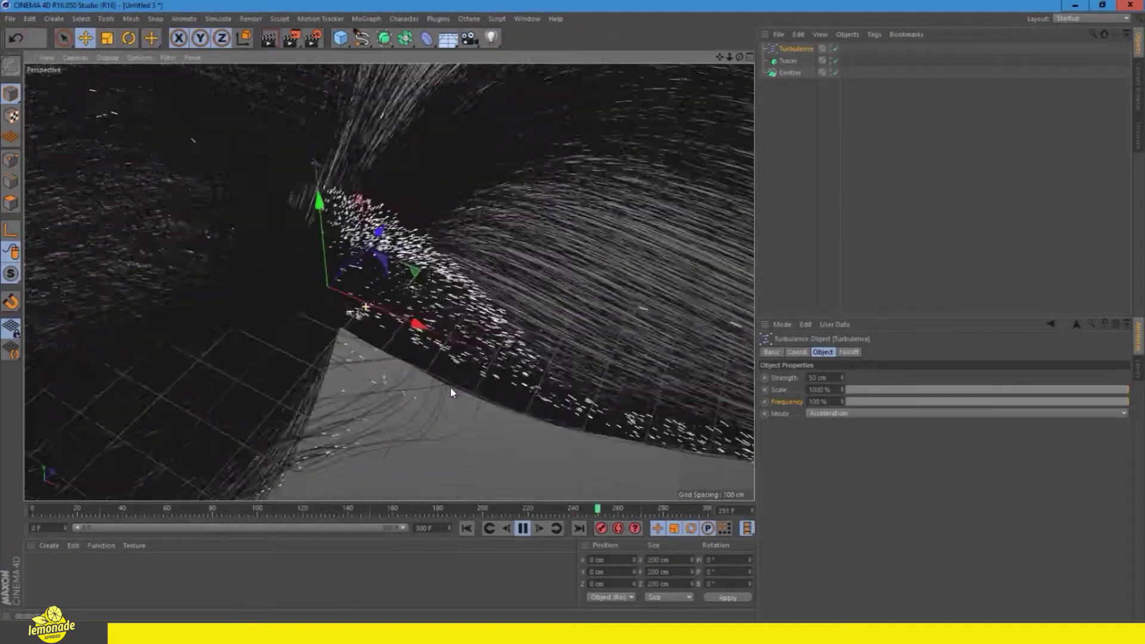
click(467, 532)
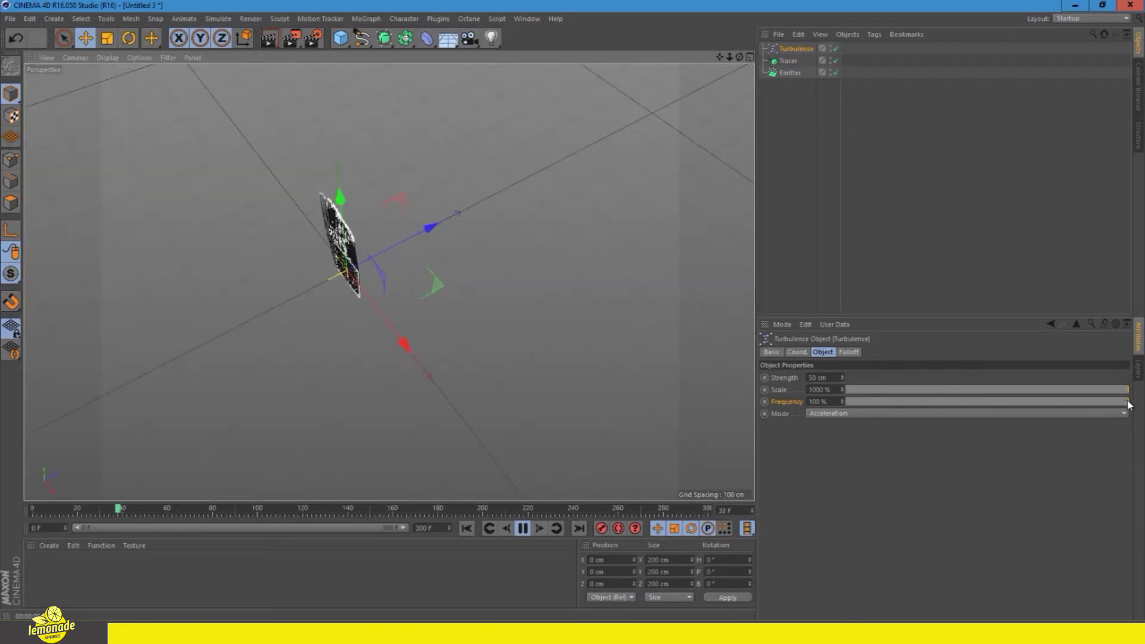
- Lower the Turbulence frequency to 50% and preview the trails from a side angle
drag(1129, 405, 982, 408)
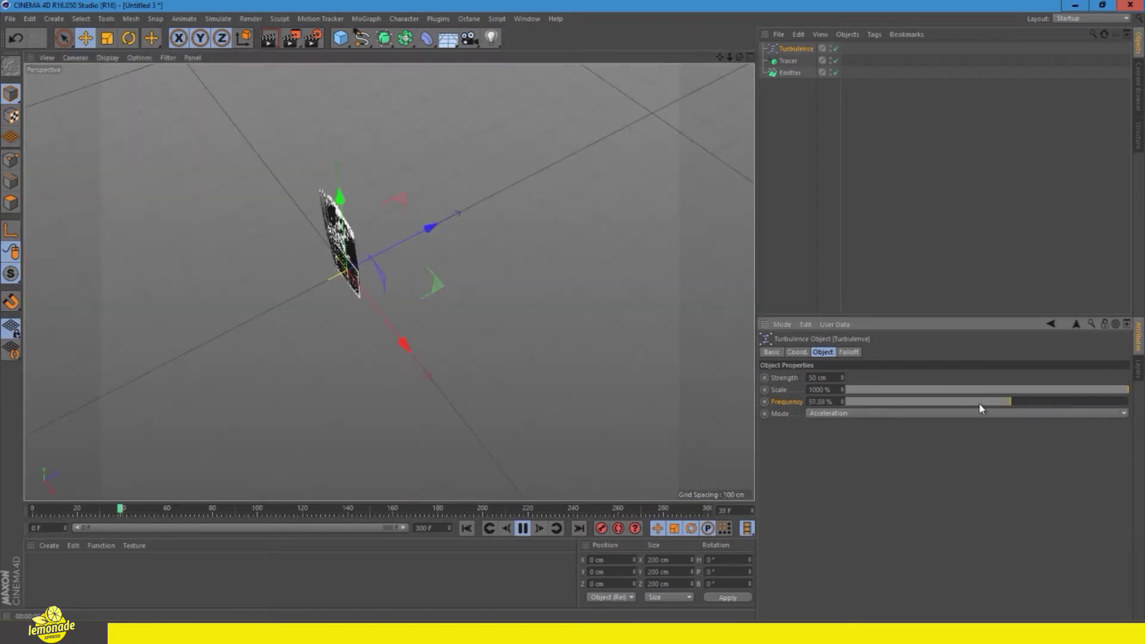
click(466, 528)
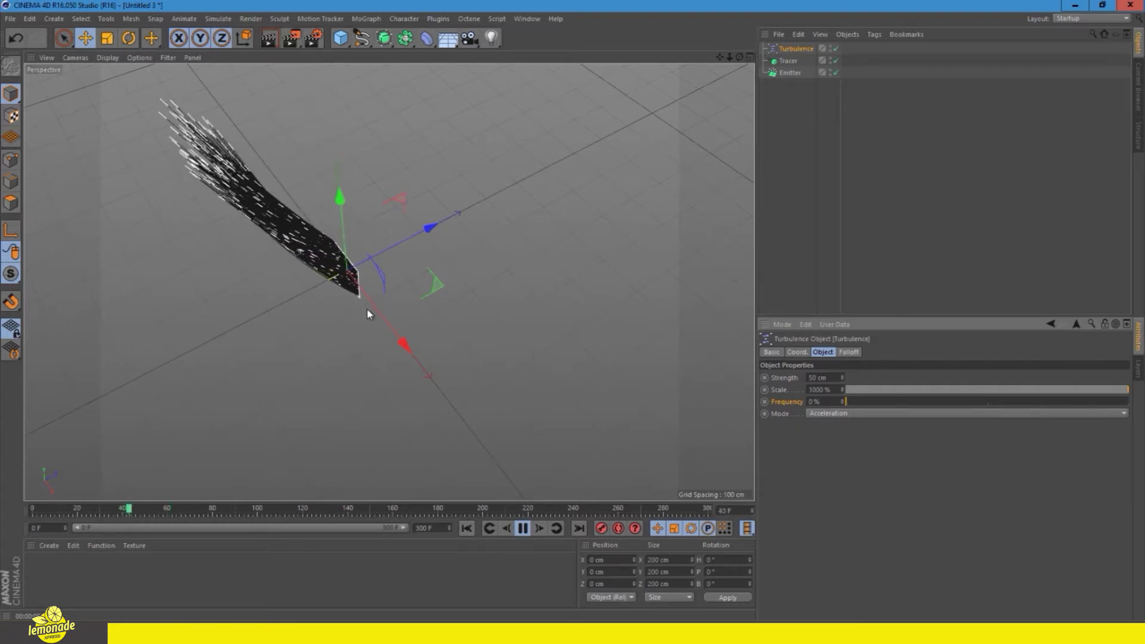
scroll(469, 399, up, 4)
alt+drag(451, 357, 383, 217)
alt+middle_drag(396, 250, 418, 327)
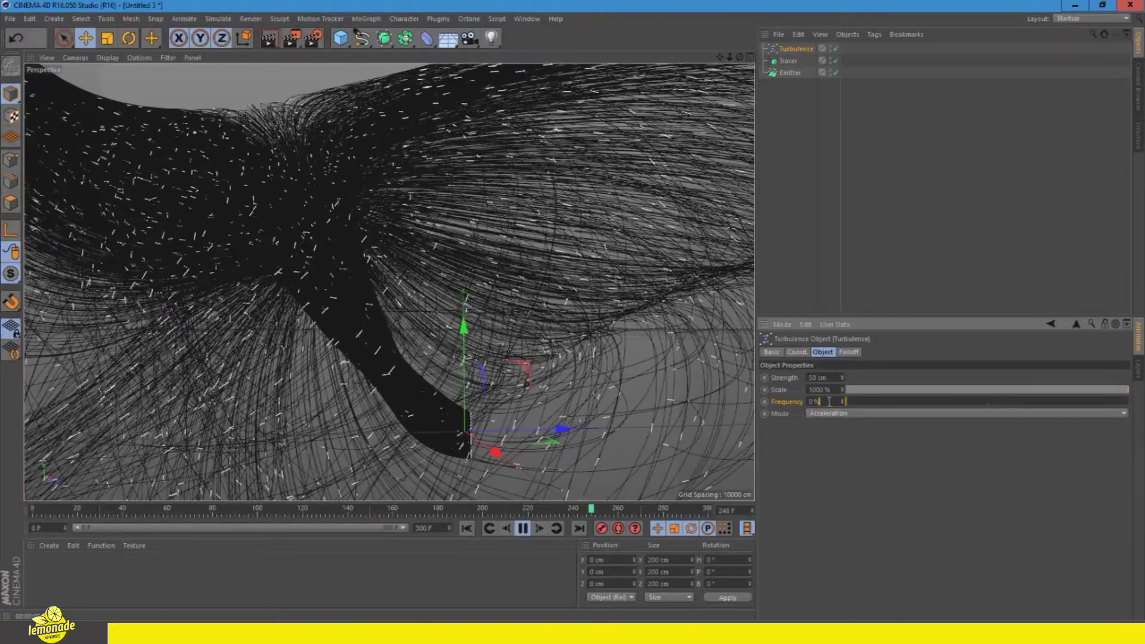
text(50)
key(Return)
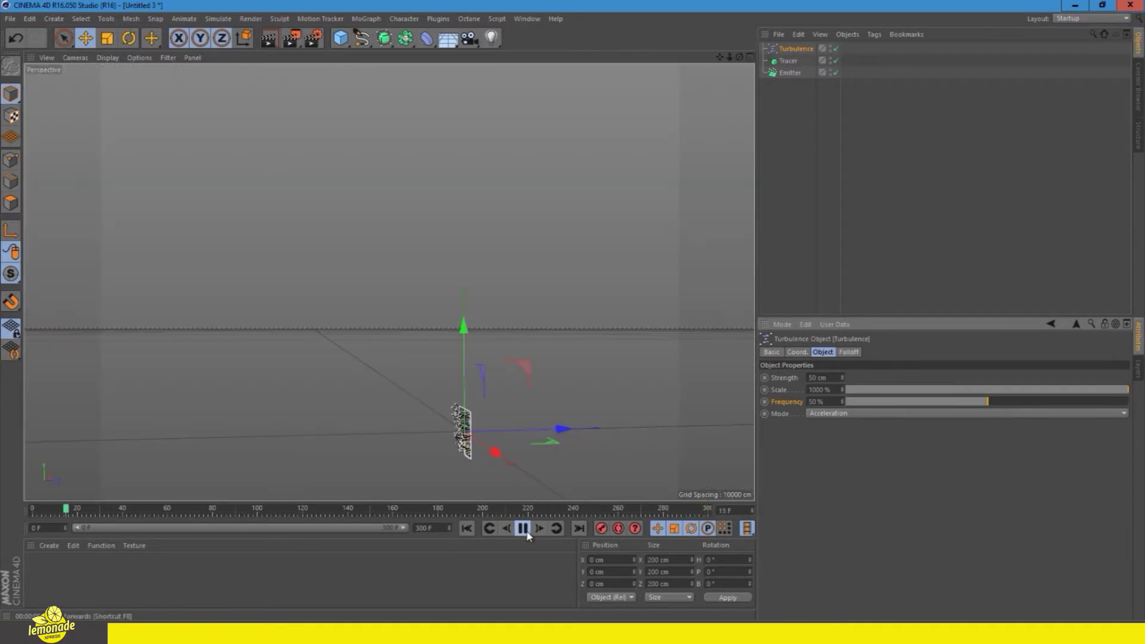
click(525, 531)
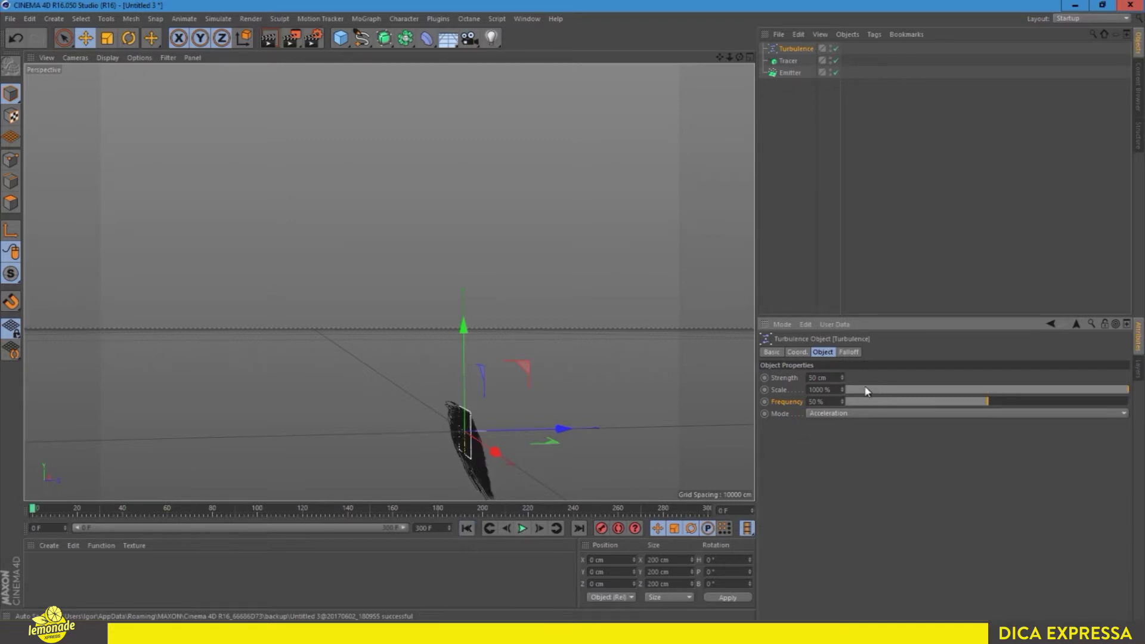
- Set the Turbulence scale to 500% and orbit closer to the emitter
click(987, 391)
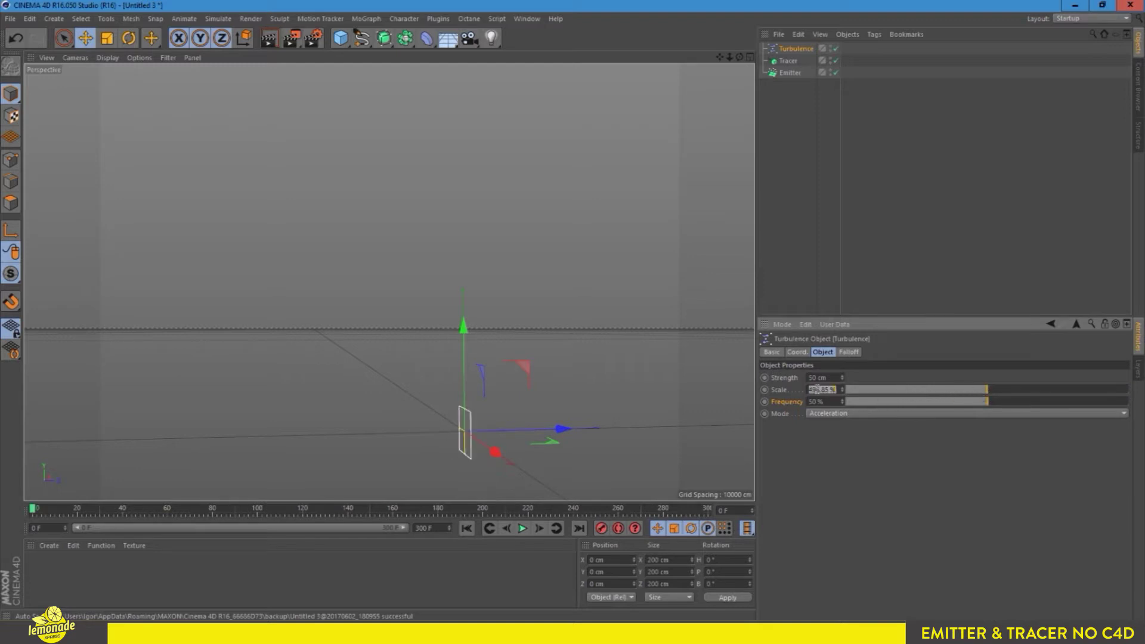
text(0)
key(Return)
mouse_move(468, 437)
alt+mouse_down()
mouse_move(477, 313)
mouse_move(427, 322)
mouse_move(394, 286)
alt+mouse_up()
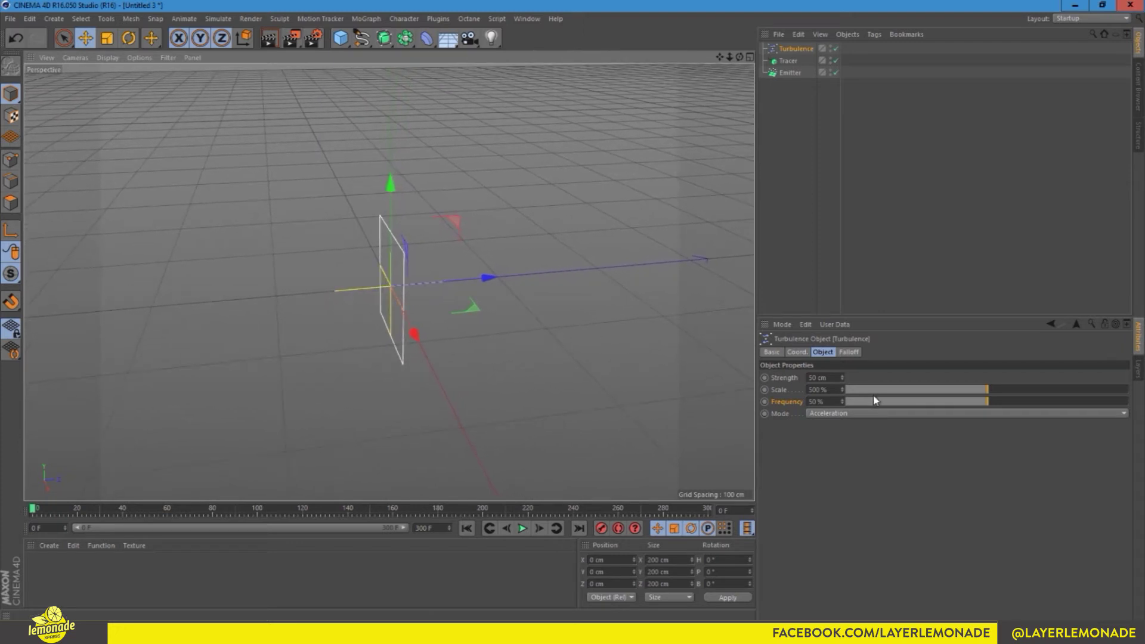
- Drop the Turbulence frequency to 0%, review the dense tangle of trails, and select the Emitter
mouse_move(987, 403)
mouse_down()
mouse_move(842, 403)
mouse_move(854, 410)
mouse_up()
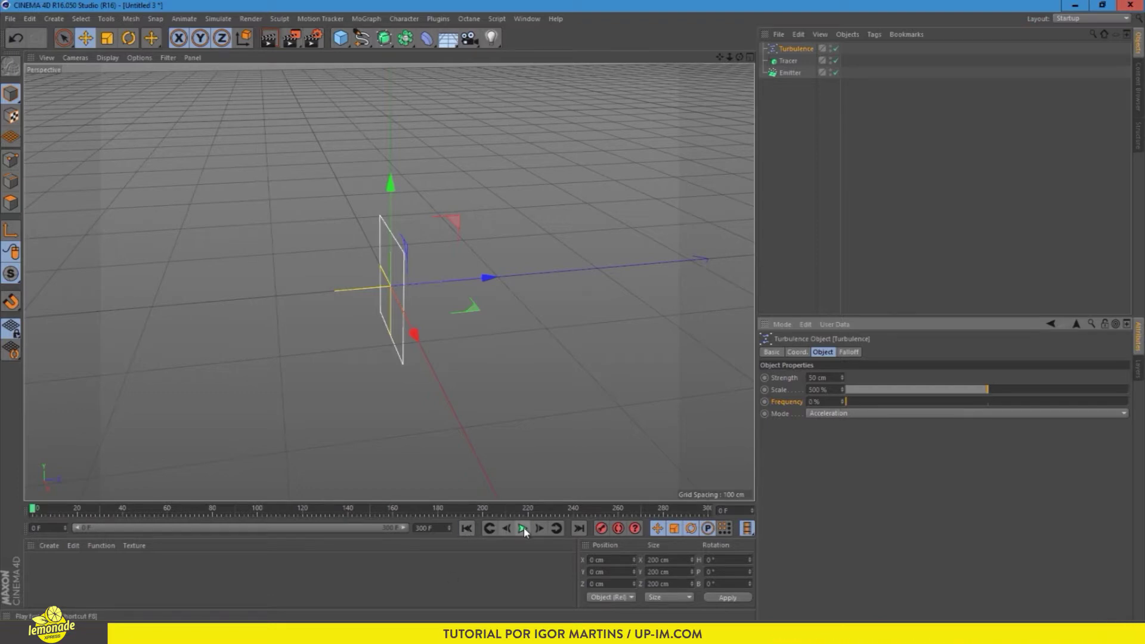
scroll(384, 311, down, 2)
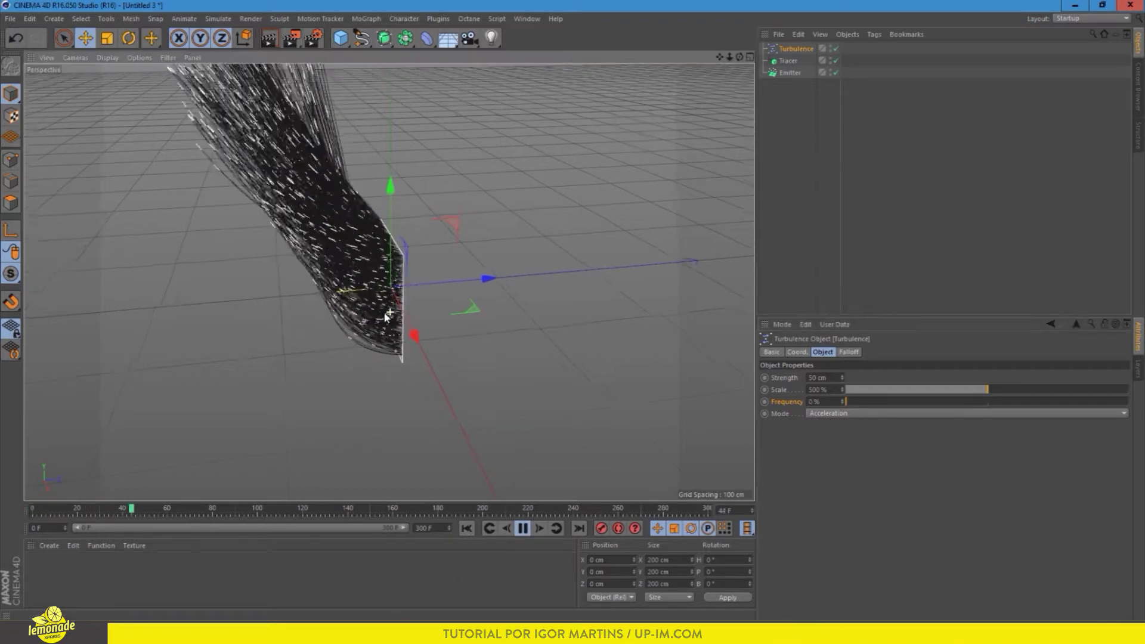
alt+drag(376, 353, 549, 267)
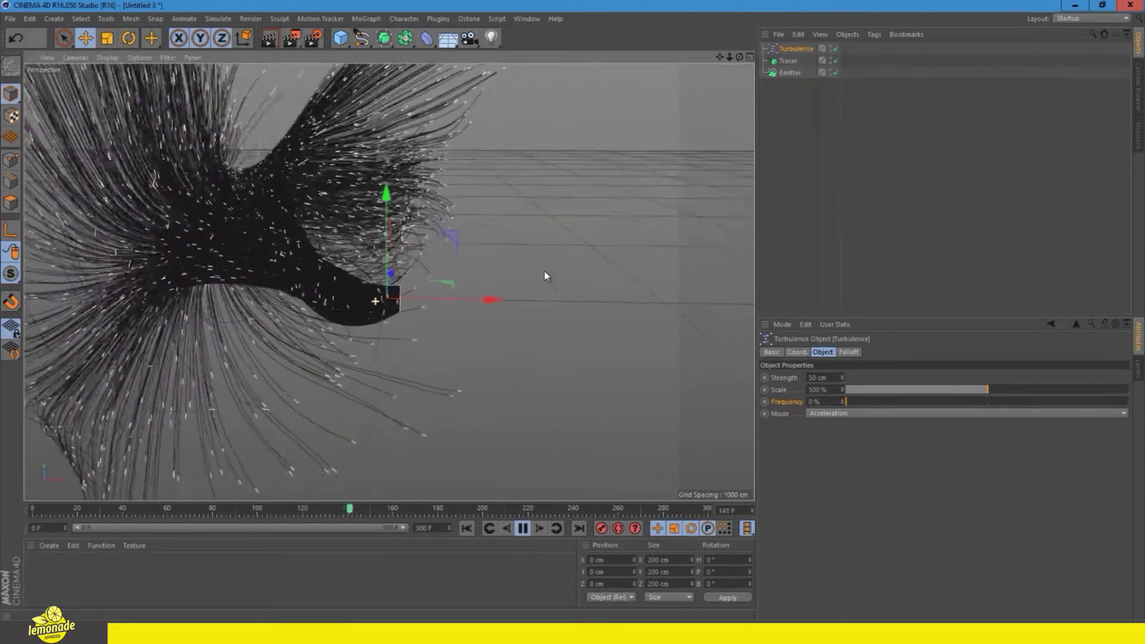
alt+drag(517, 266, 382, 298)
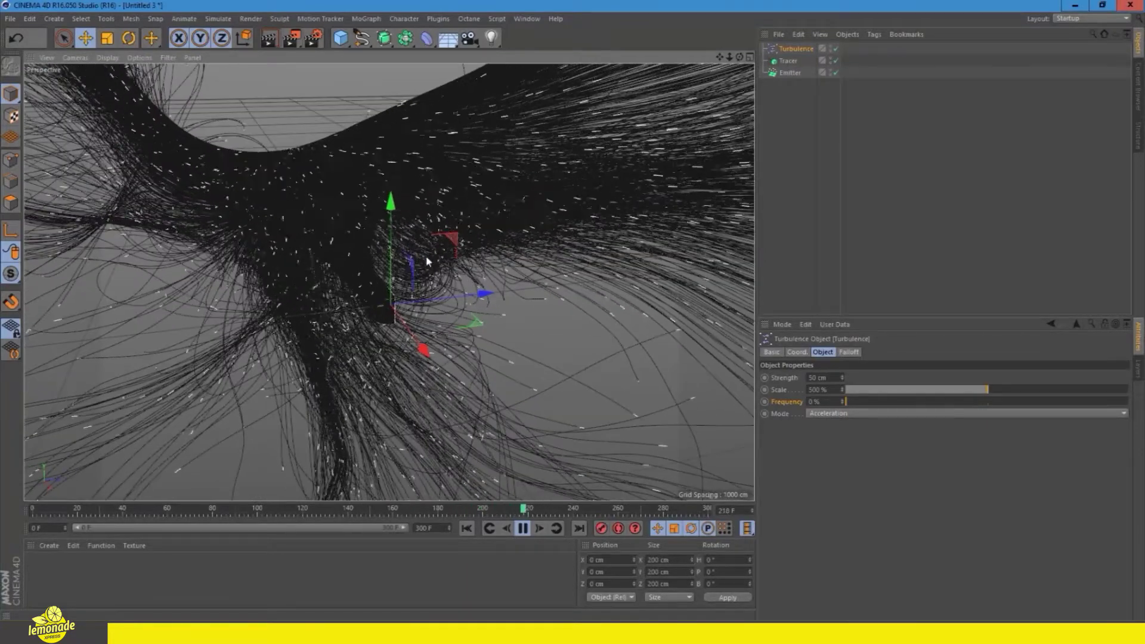
click(523, 529)
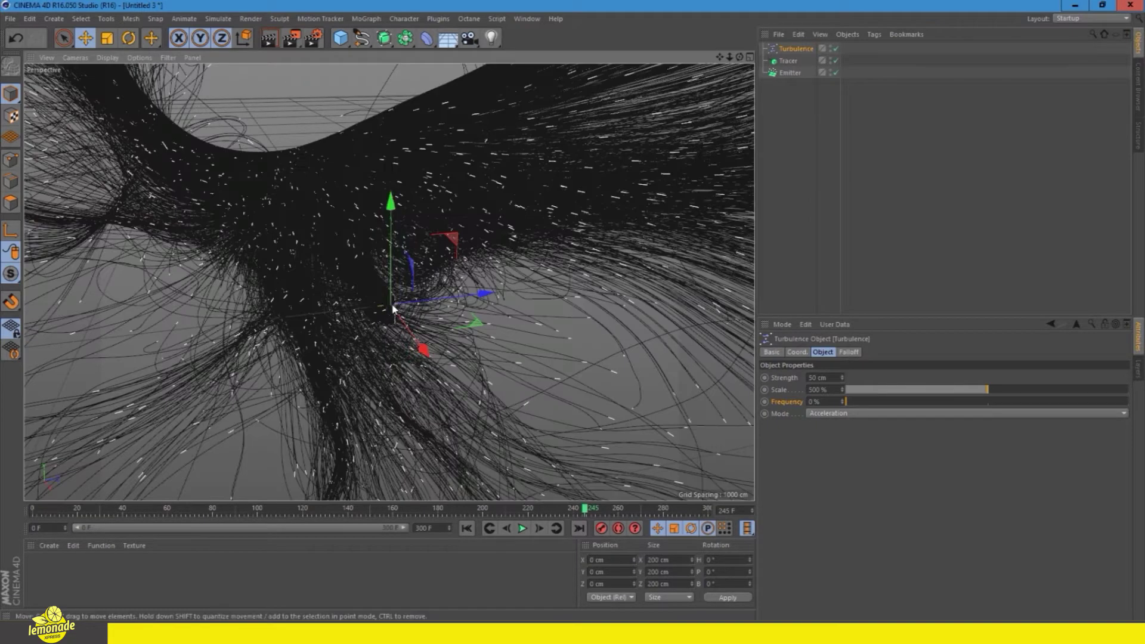
mouse_move(386, 321)
alt+mouse_down()
mouse_move(593, 250)
mouse_move(266, 226)
alt+mouse_up()
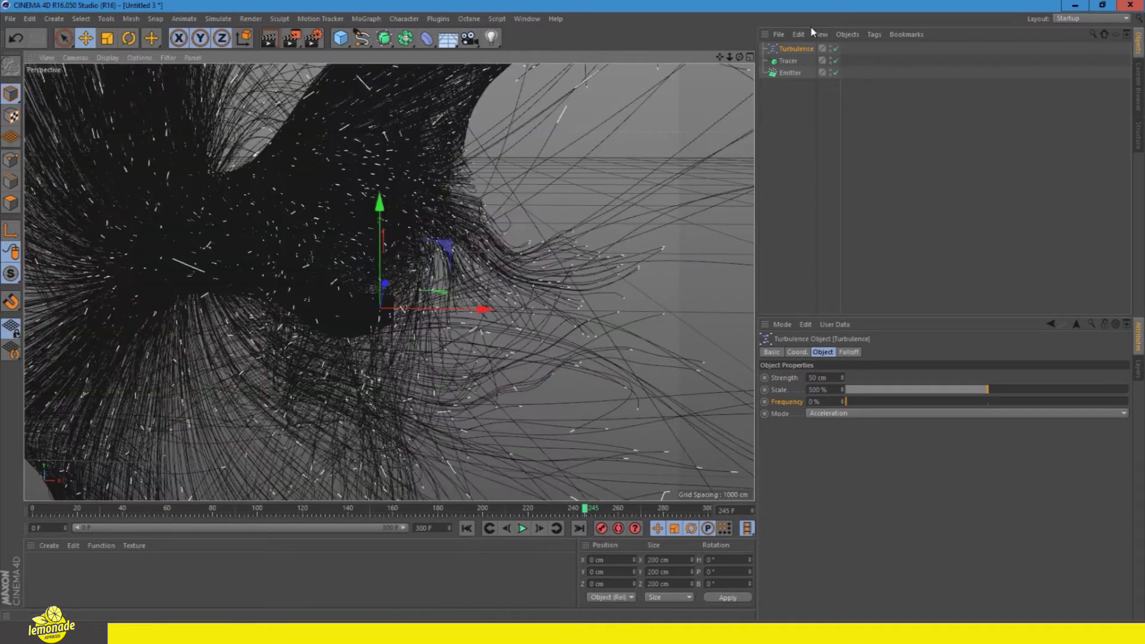
click(787, 72)
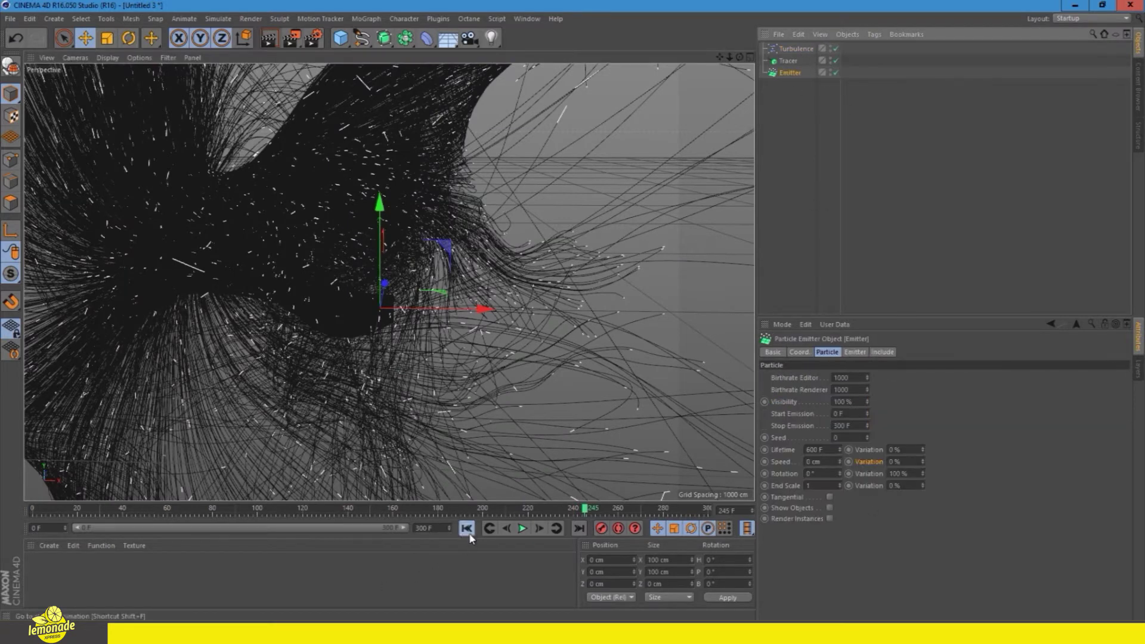
- Set the Emitter's Stop Emission to frame 5
click(489, 529)
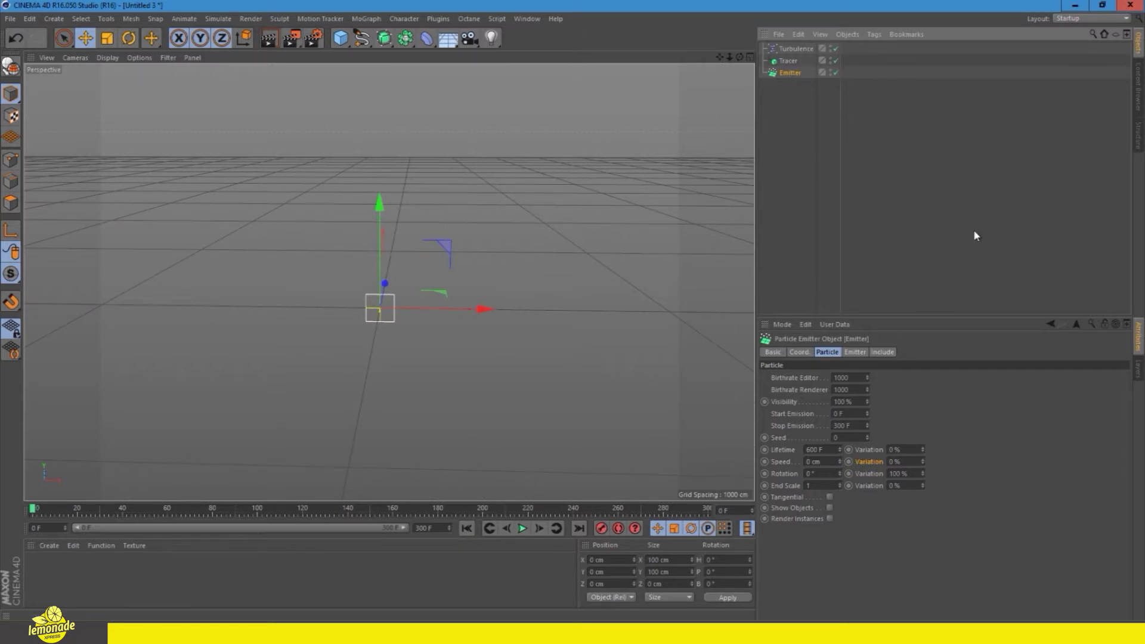
click(854, 414)
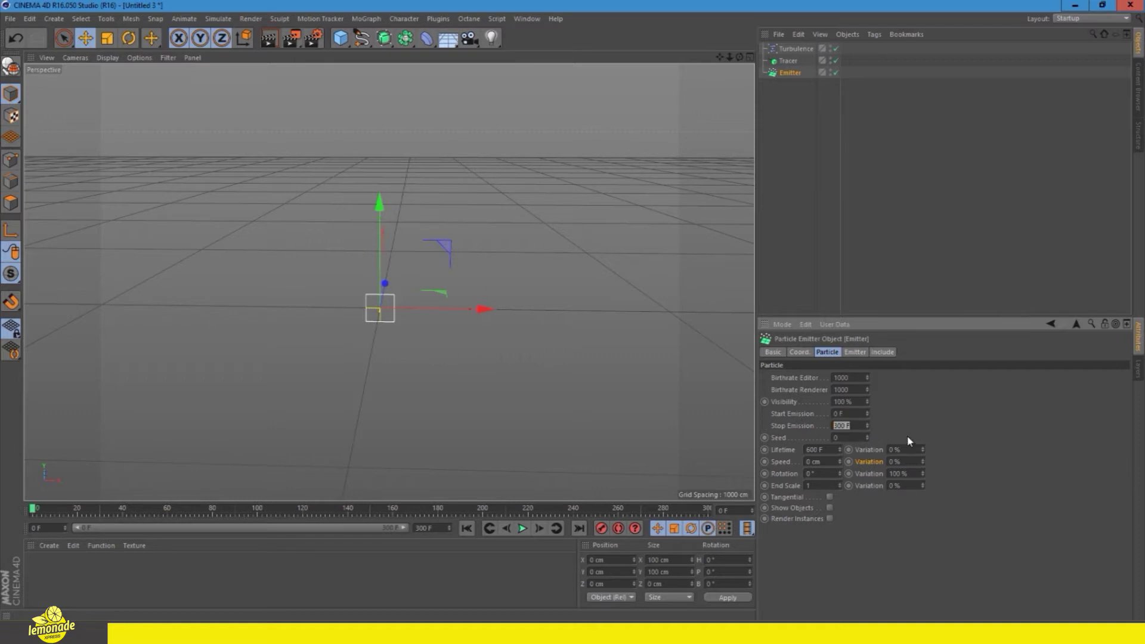
text(1)
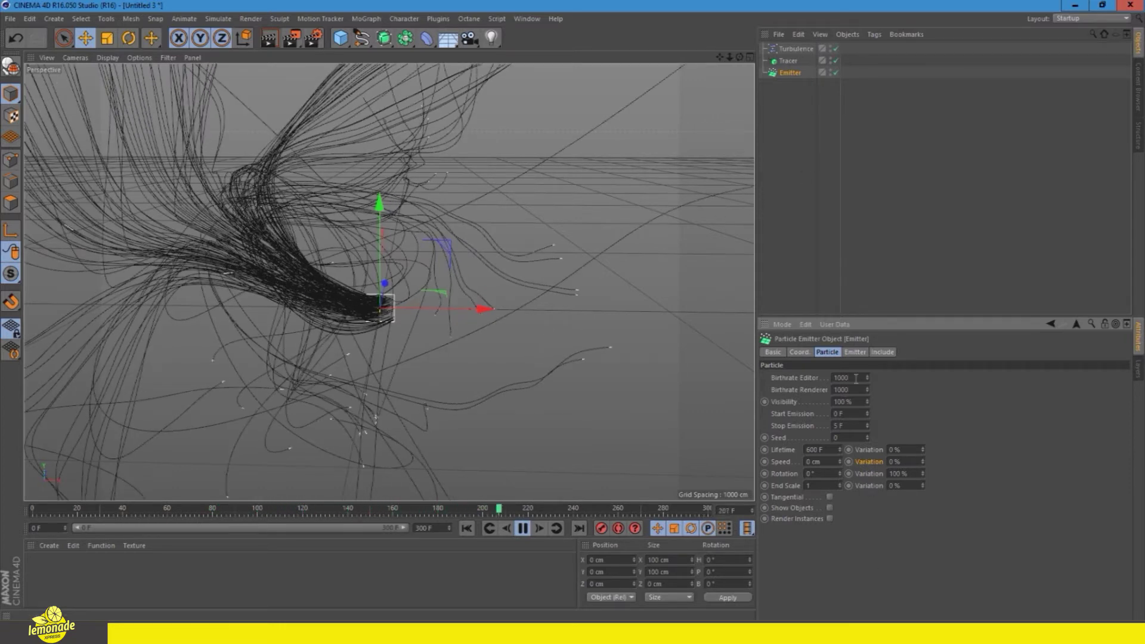
- Raise the editor and renderer birthrates to 10000 and replay the burst of trails
mouse_move(348, 266)
alt+mouse_down()
mouse_move(332, 262)
mouse_move(309, 338)
mouse_move(299, 327)
mouse_move(310, 352)
alt+mouse_up()
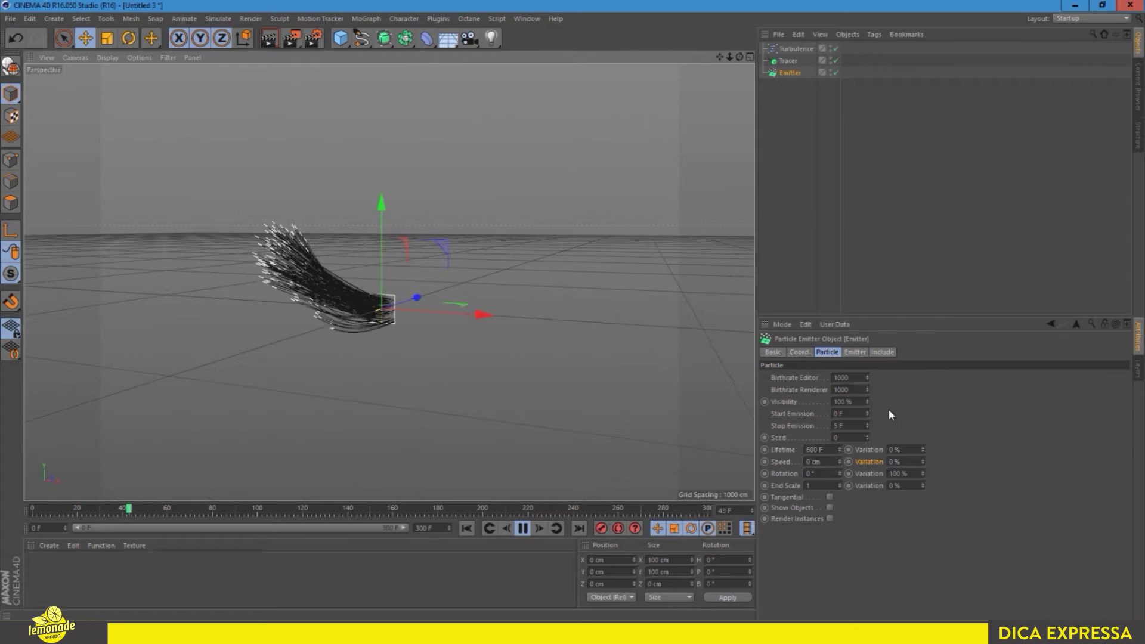
click(860, 378)
text(0)
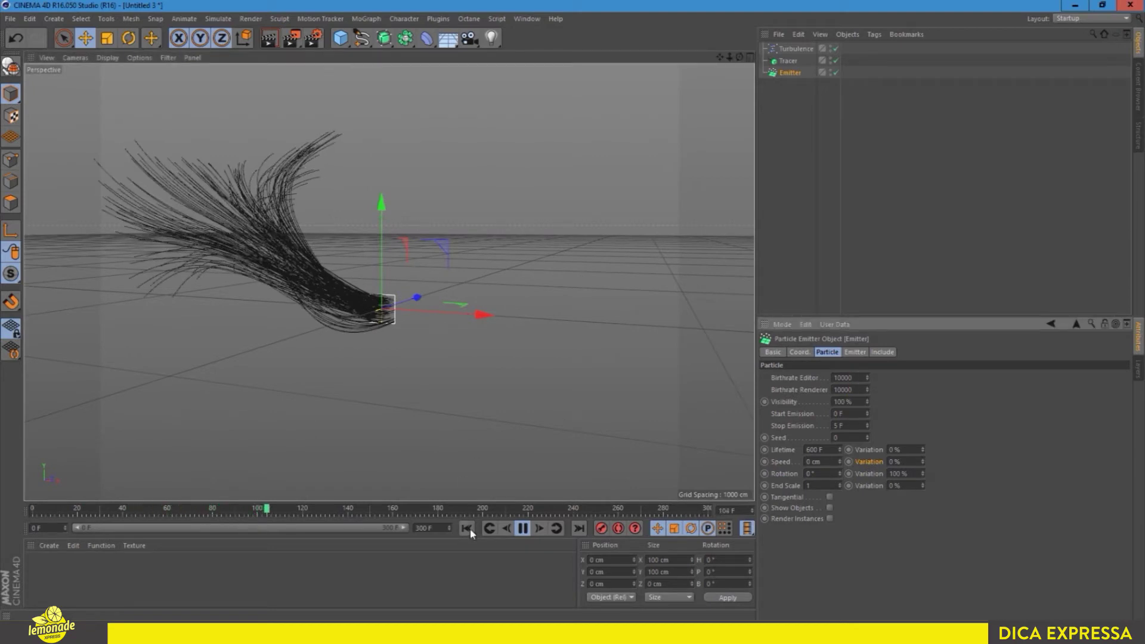
click(467, 529)
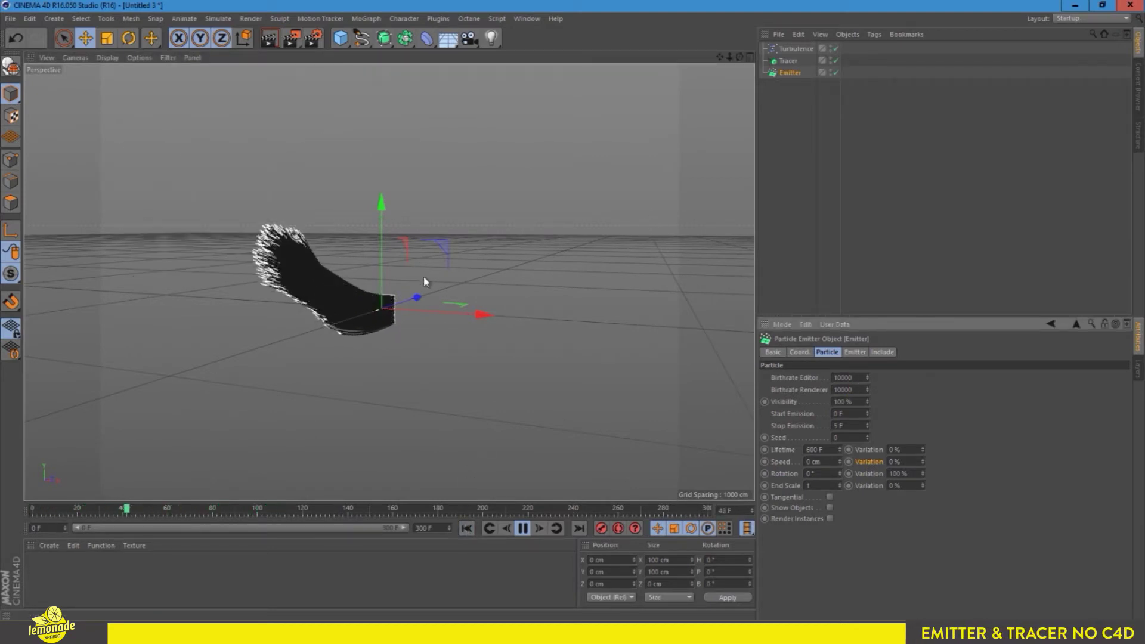
click(524, 529)
alt+drag(358, 358, 216, 234)
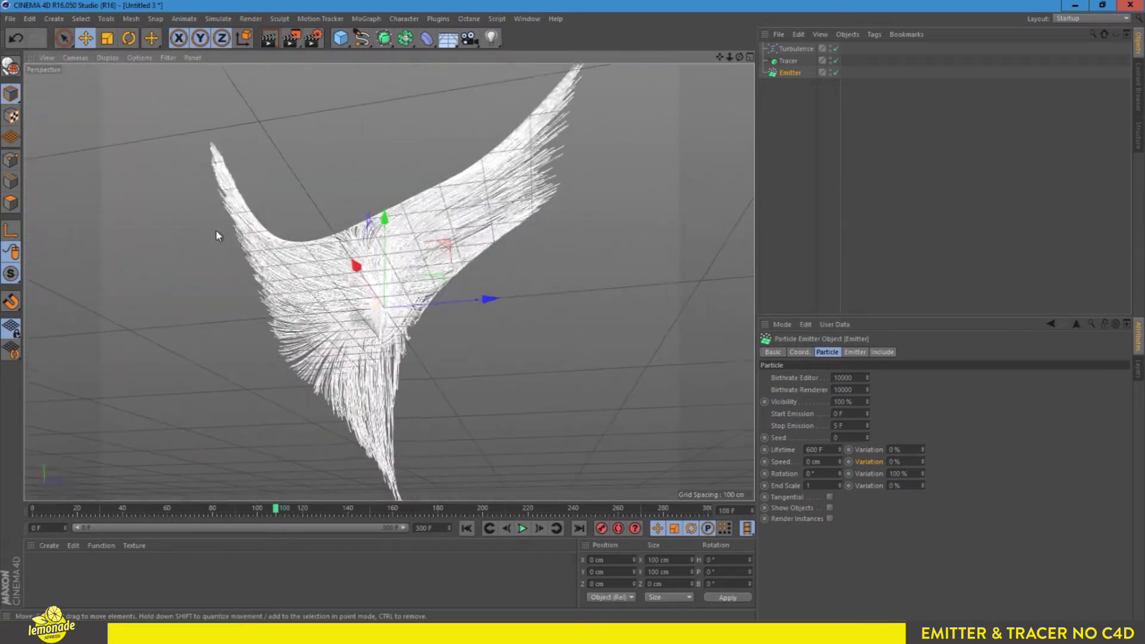
- Raise the Turbulence scale to about 830% and replay the swirling trails
click(798, 49)
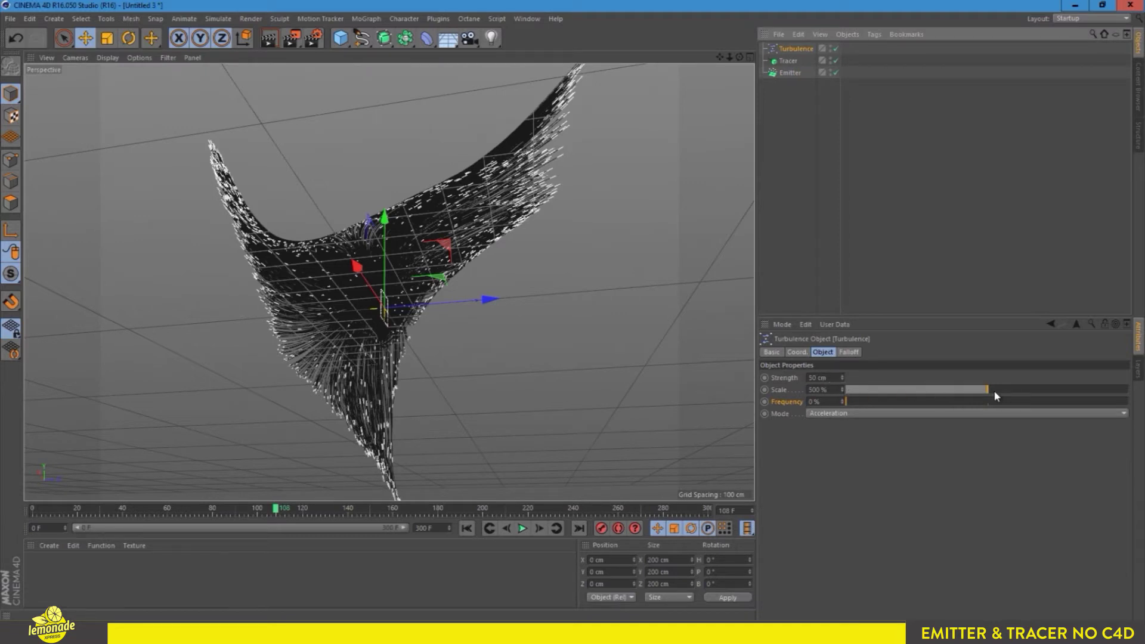
drag(994, 391, 1081, 391)
click(467, 528)
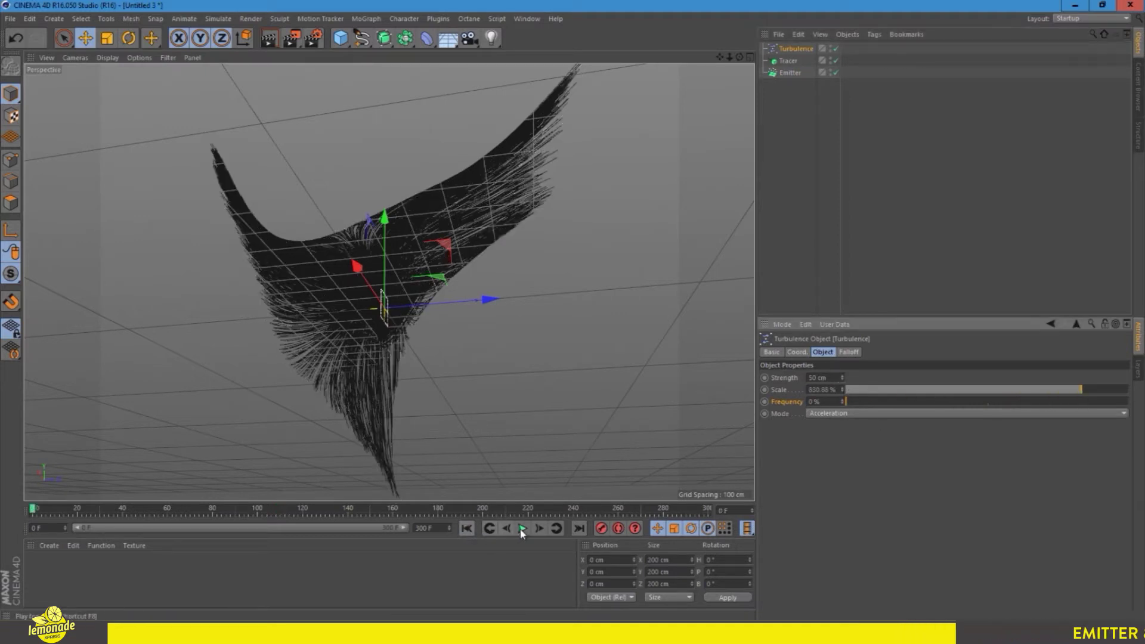
click(522, 529)
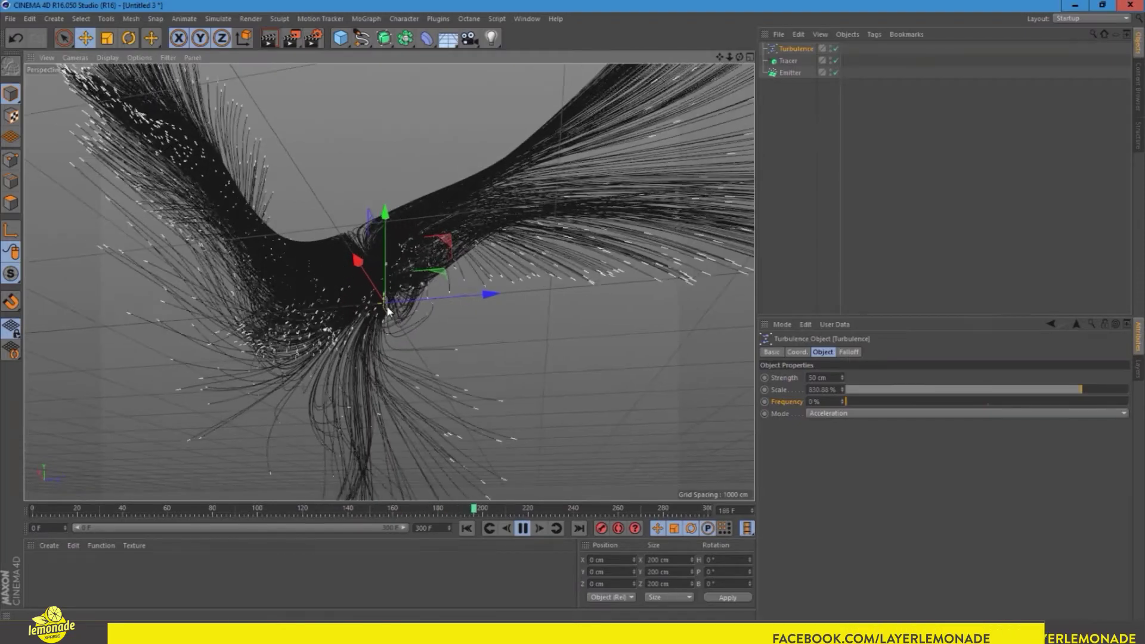
alt+drag(392, 367, 537, 320)
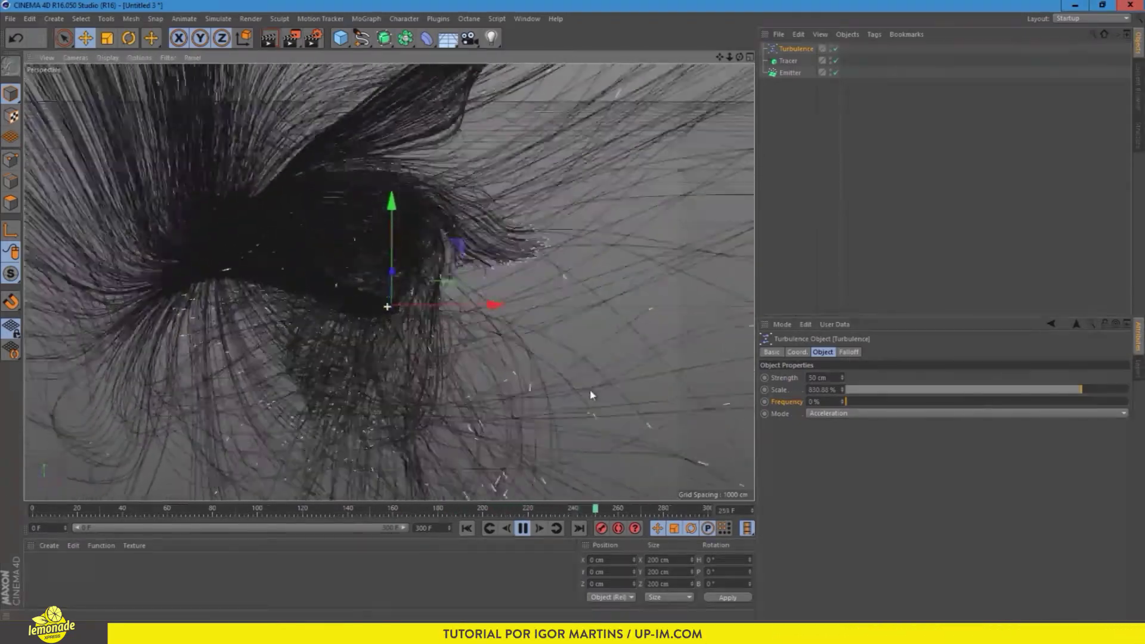
mouse_move(591, 394)
alt+mouse_down()
mouse_move(399, 325)
mouse_move(477, 295)
mouse_move(410, 291)
mouse_move(474, 260)
mouse_move(492, 234)
alt+mouse_up()
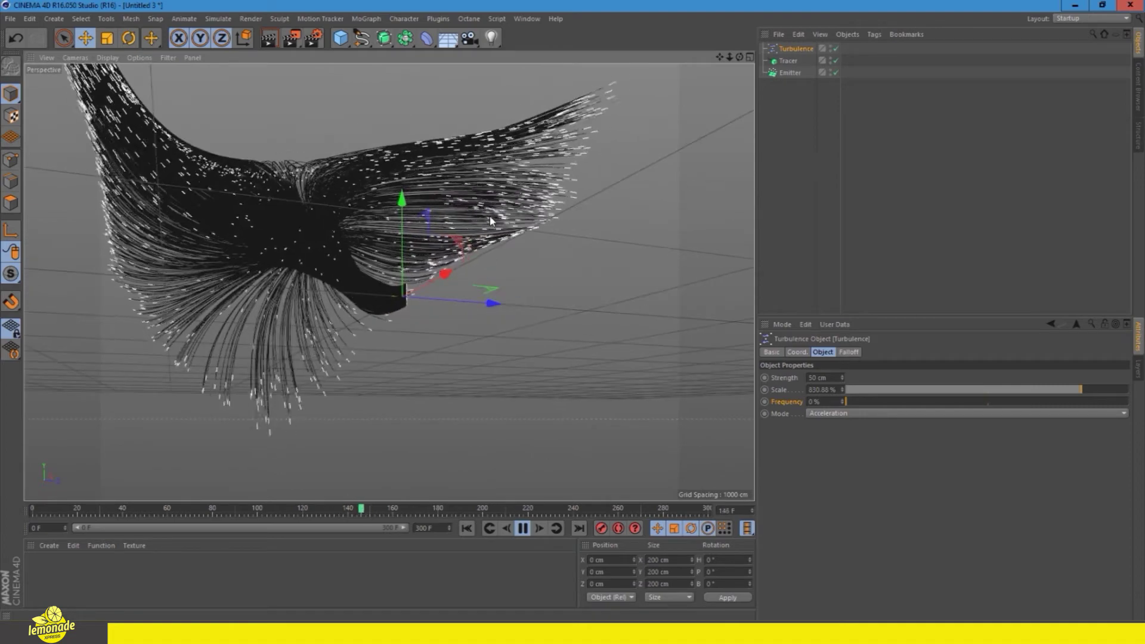
- Set Turbulence strength to 150 cm with scale at 1000%, then inspect the strands closely
click(830, 377)
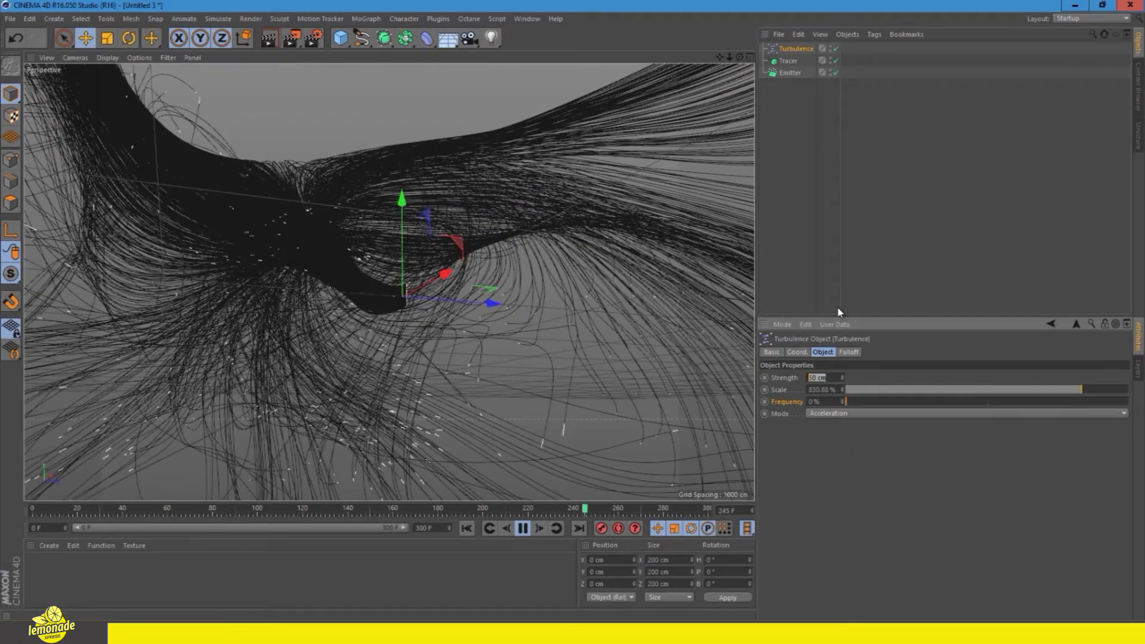
drag(1081, 390, 1128, 390)
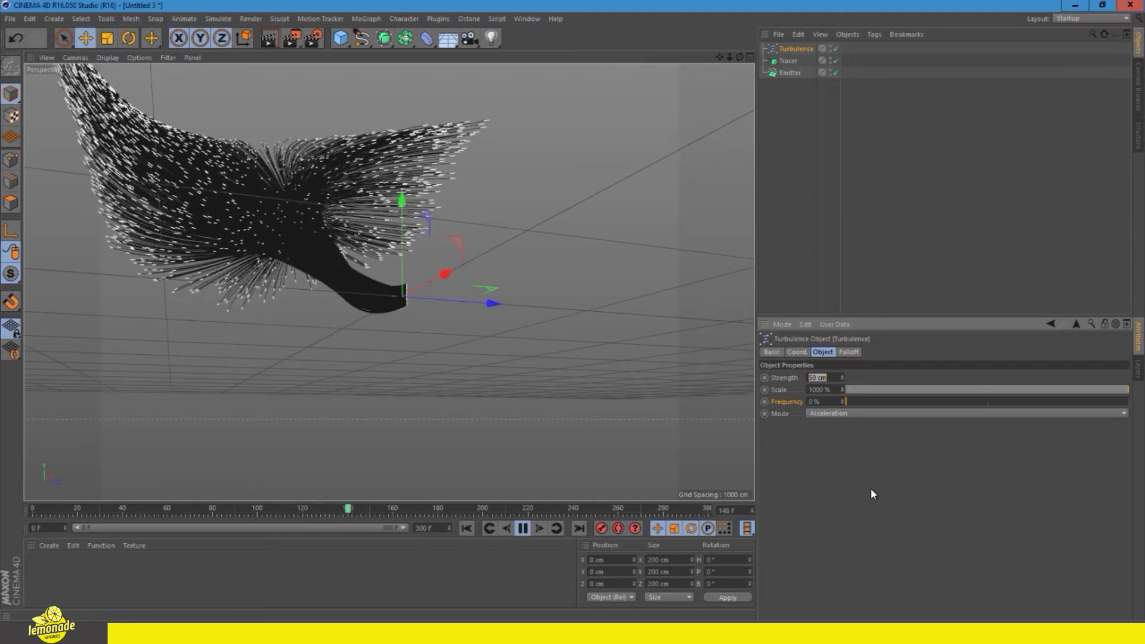
text(150)
key(Return)
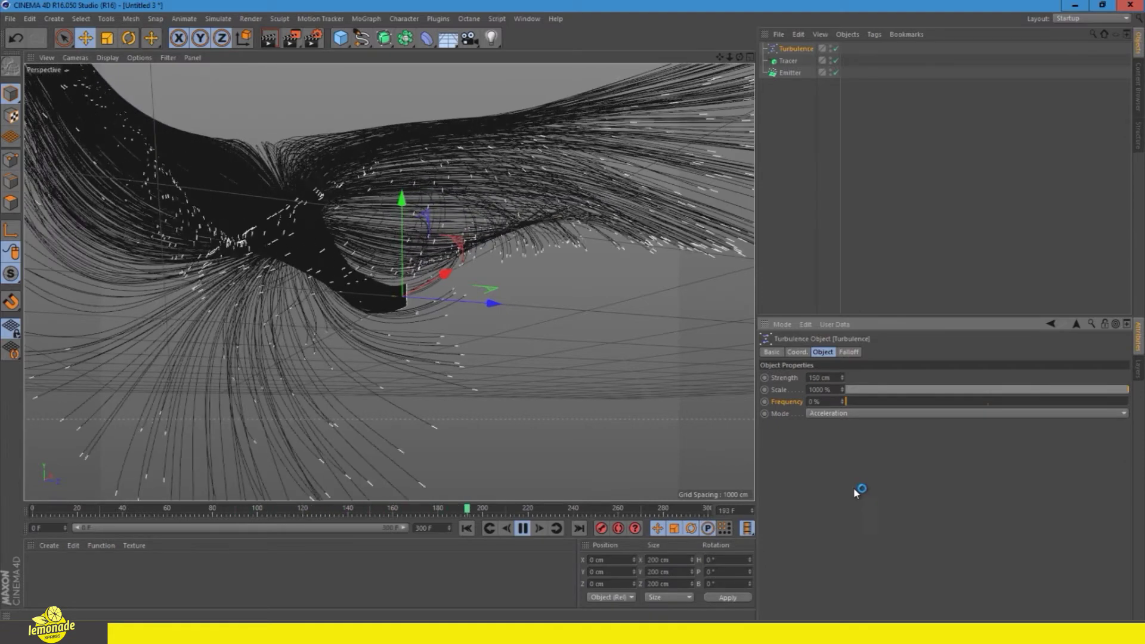
click(501, 531)
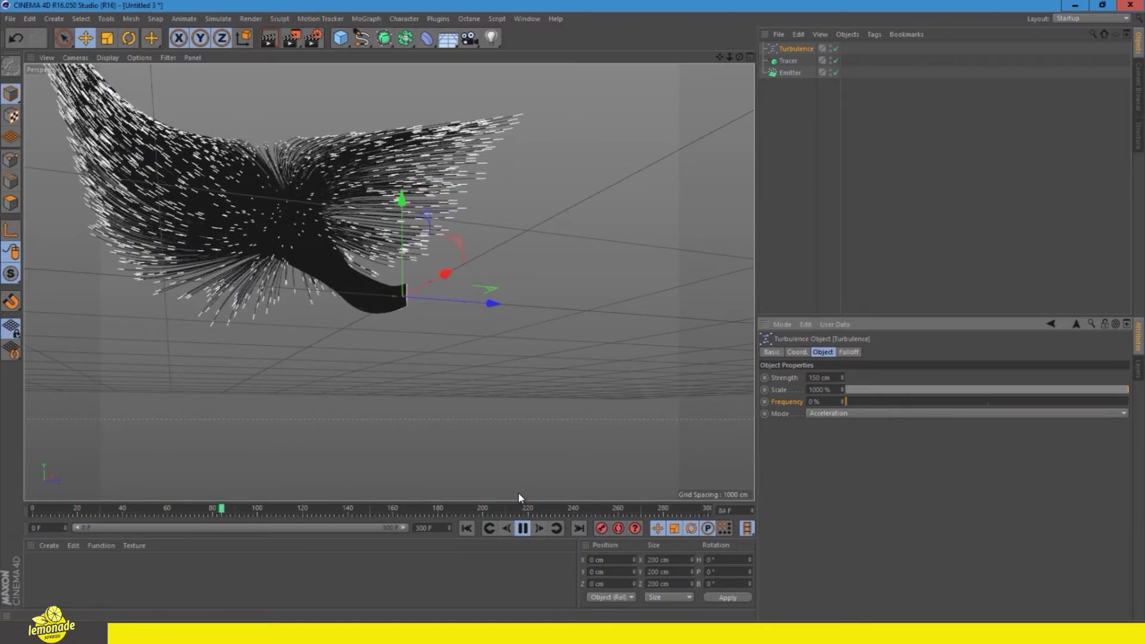
mouse_move(378, 291)
alt+mouse_down()
mouse_move(339, 361)
mouse_move(365, 363)
alt+mouse_up()
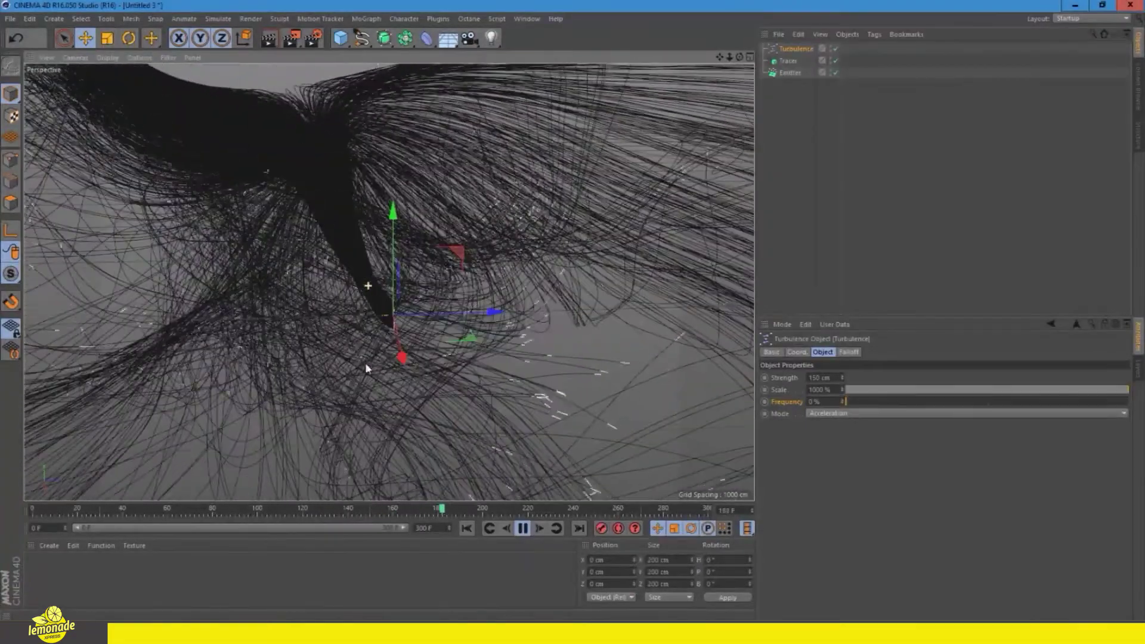
alt+right_drag(412, 337, 652, 315)
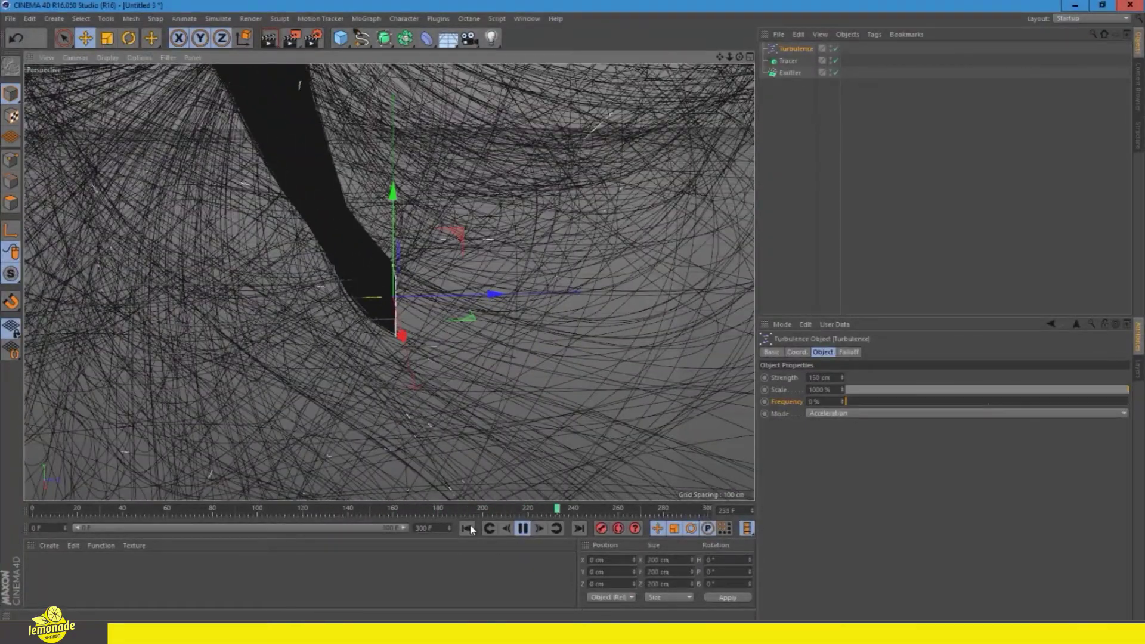
- Rewind, frame the emitter plane, and set the Emitter's Y-Size to 10 cm
click(464, 532)
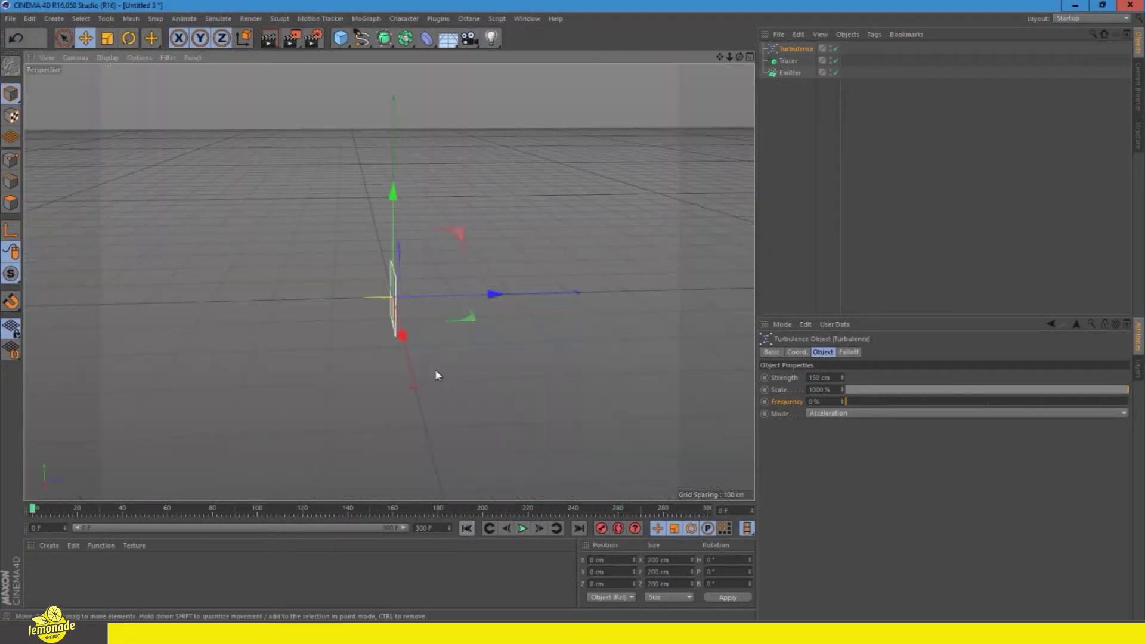
alt+drag(382, 300, 471, 280)
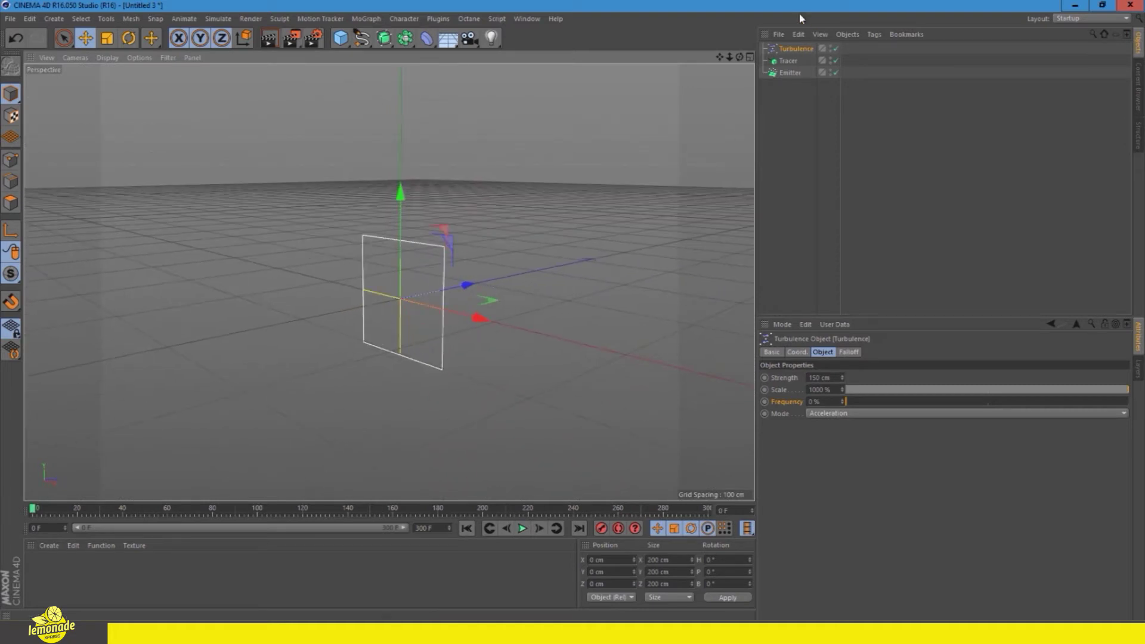
alt+right_drag(398, 306, 443, 288)
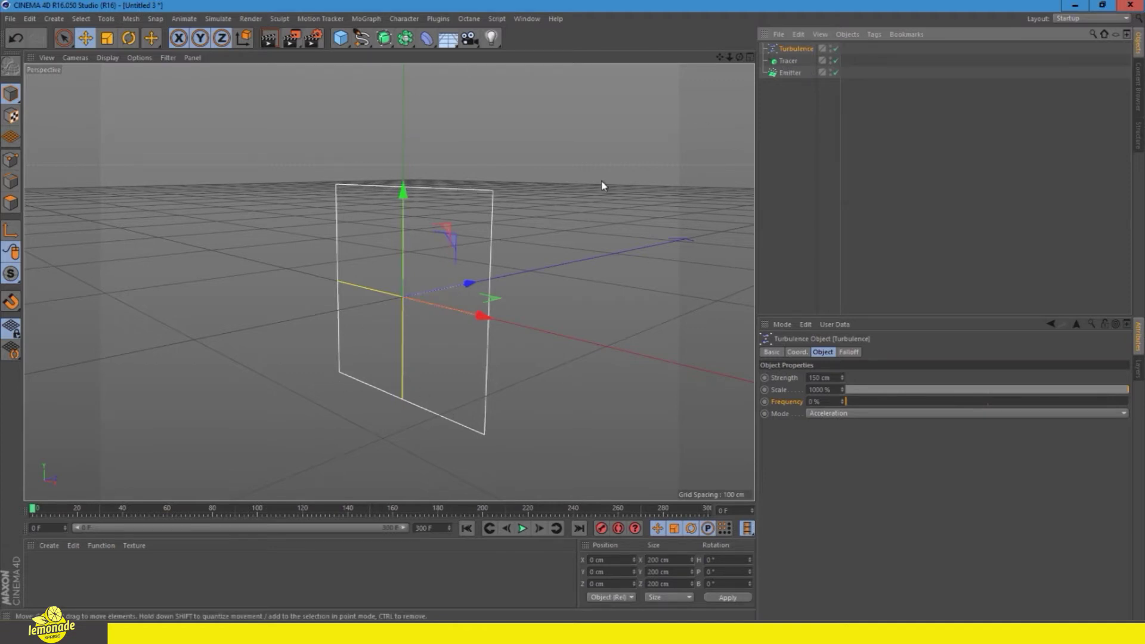
click(791, 73)
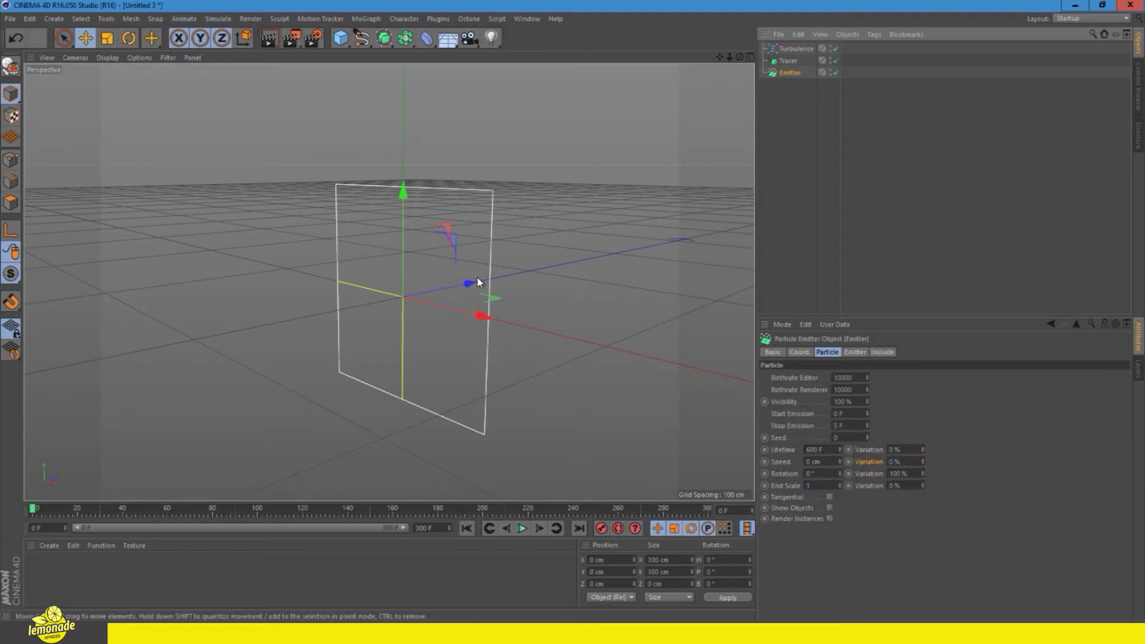
click(856, 353)
double_click(850, 403)
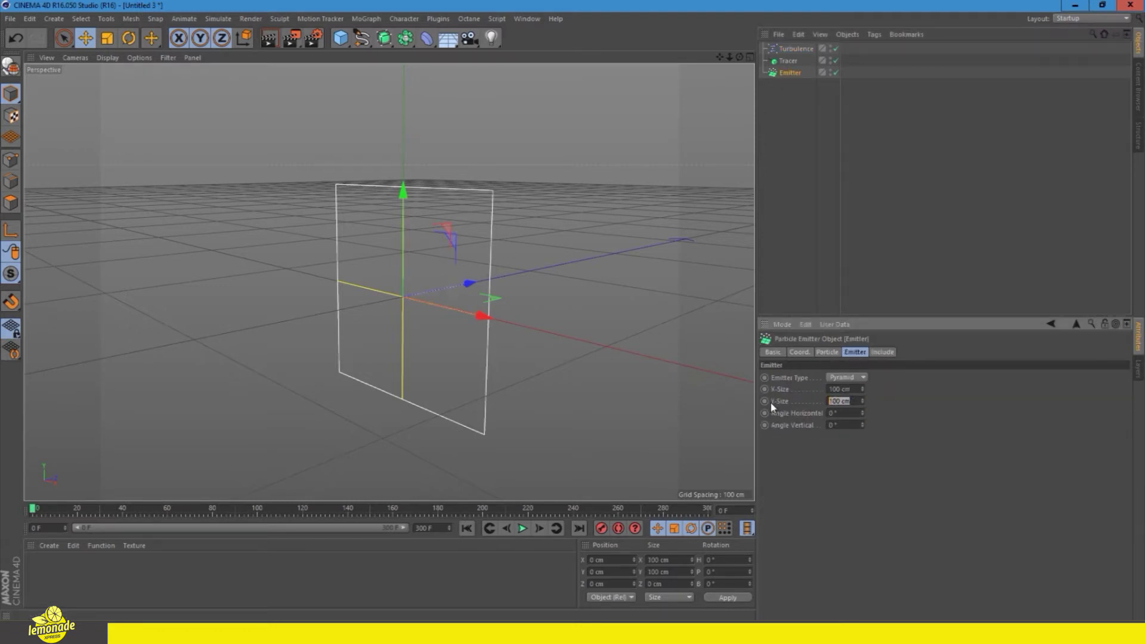
text(10)
key(Return)
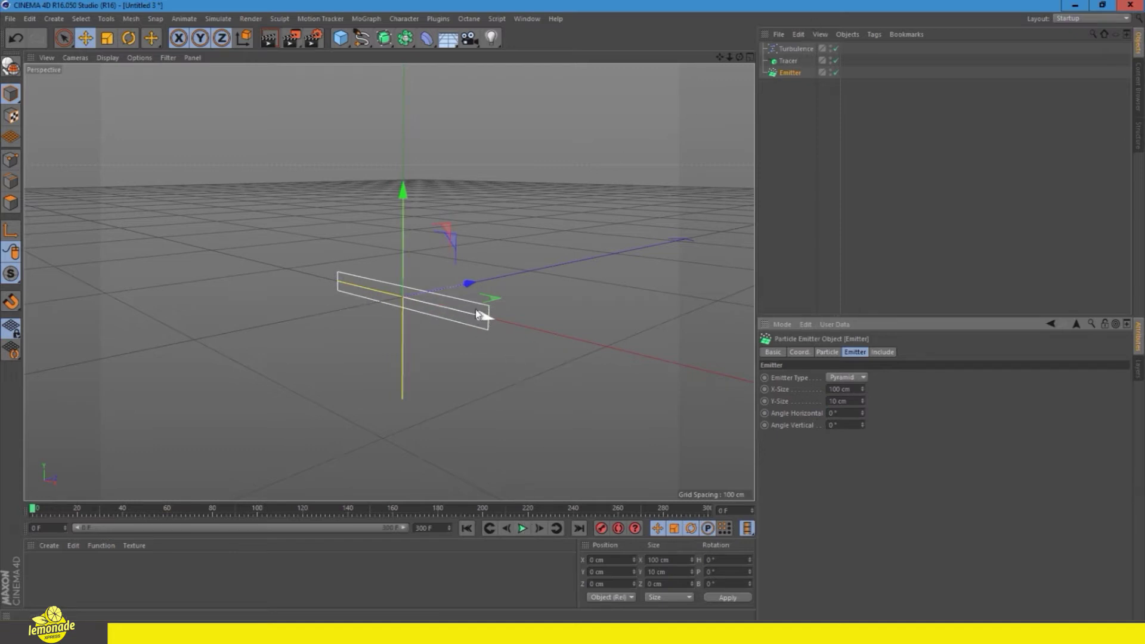
click(796, 48)
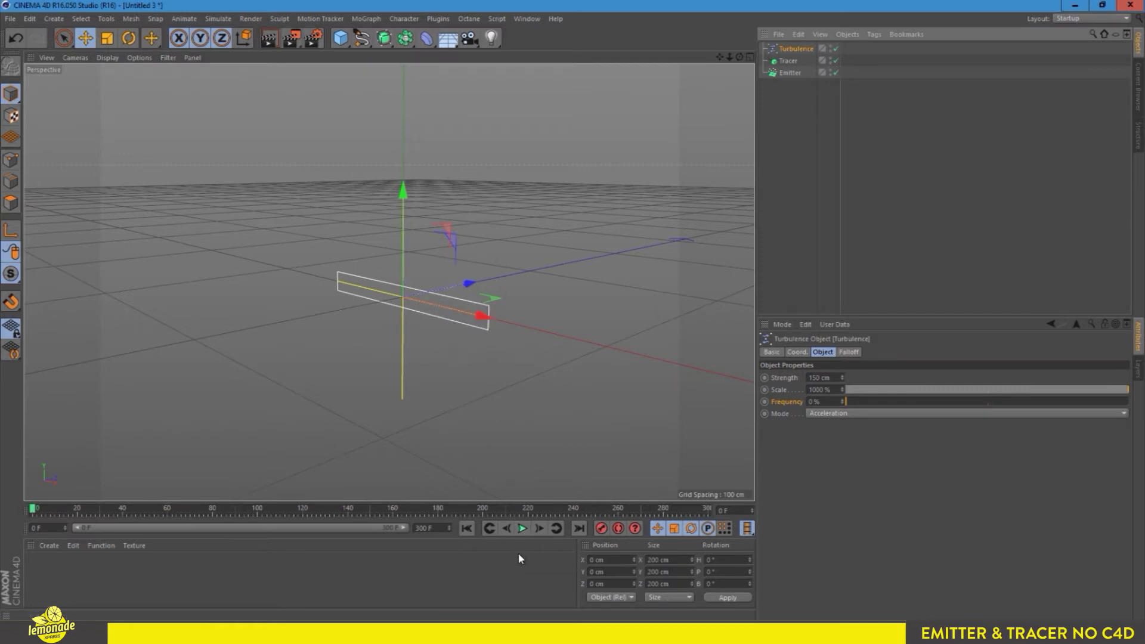
- Play the simulation and orbit around the growing strands, stopping near frame 193
click(521, 528)
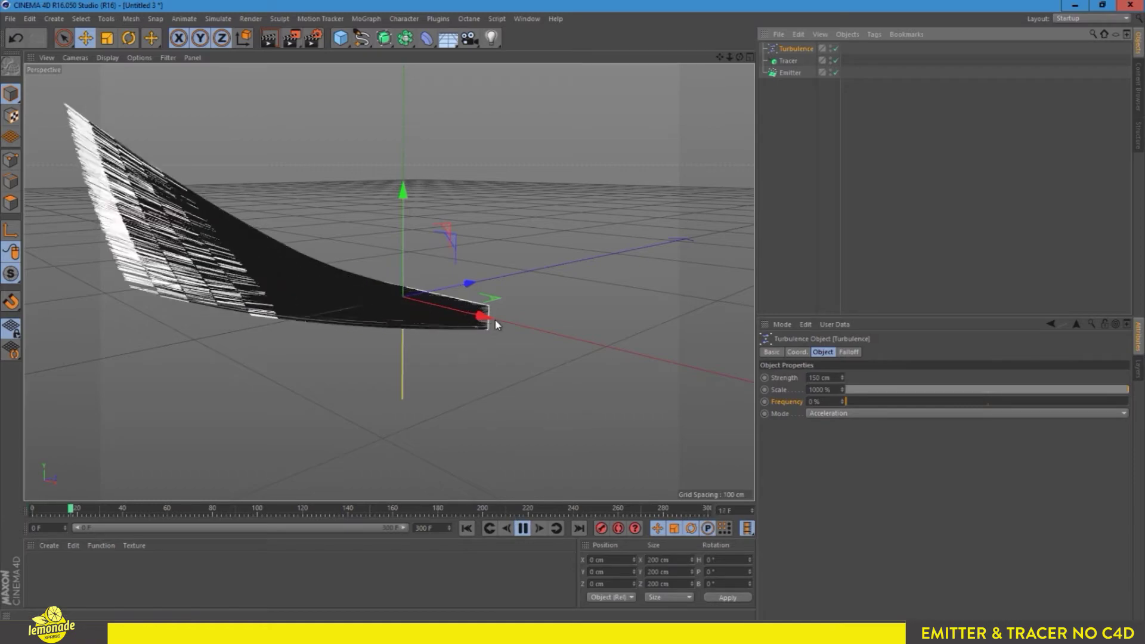
scroll(420, 429, down, 3)
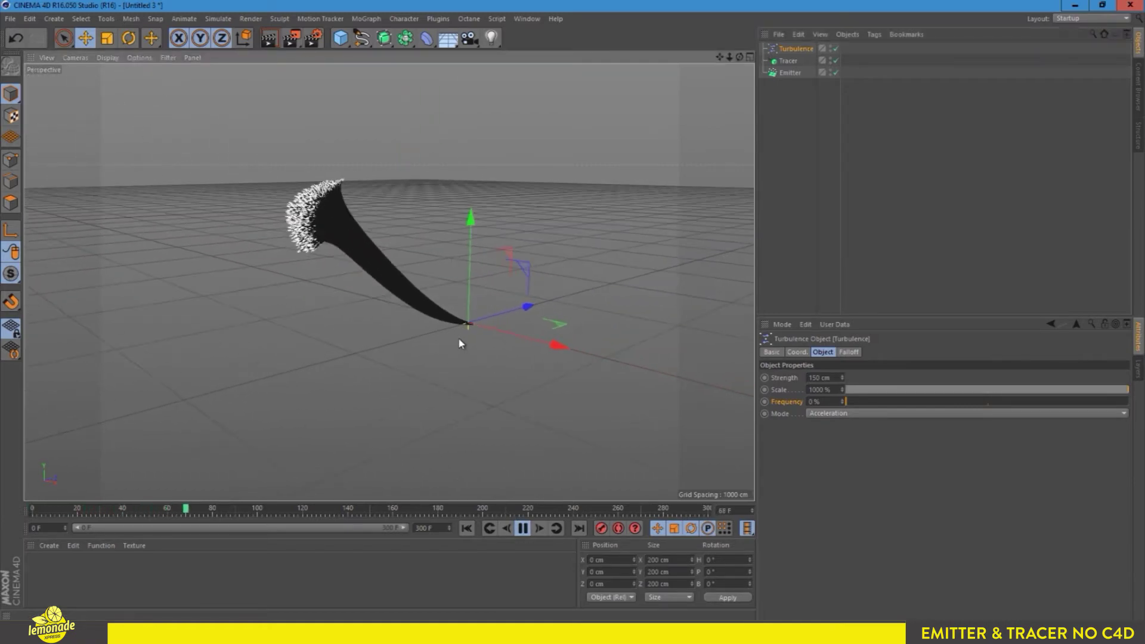
mouse_move(407, 338)
alt+mouse_down()
mouse_move(251, 349)
mouse_move(312, 389)
mouse_move(335, 304)
mouse_move(401, 282)
mouse_move(349, 370)
alt+mouse_up()
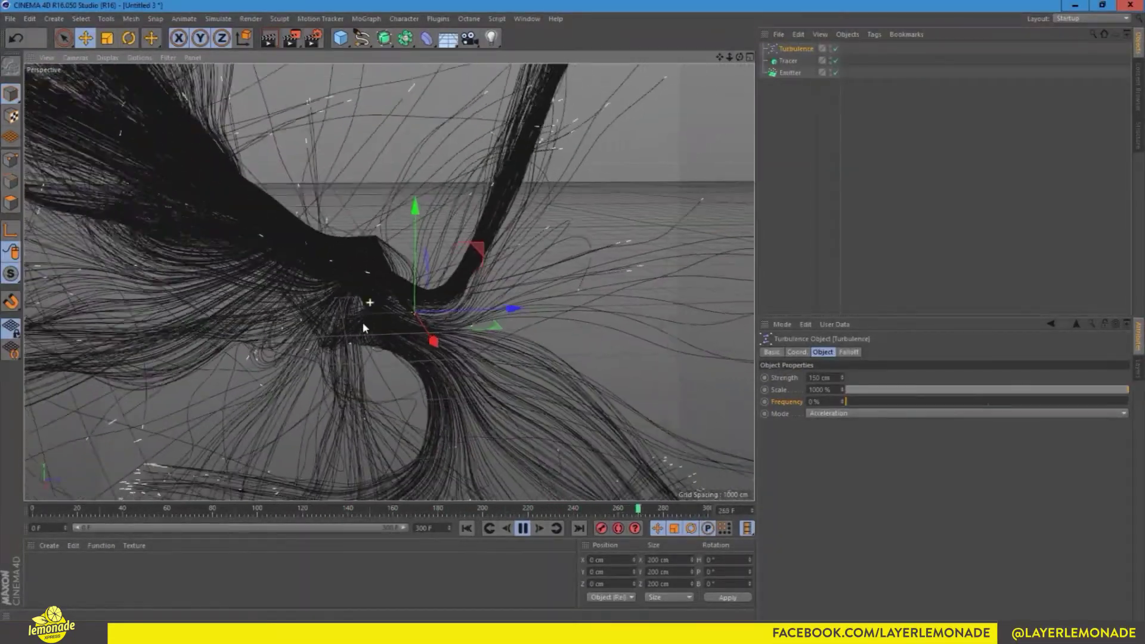
alt+drag(363, 322, 394, 309)
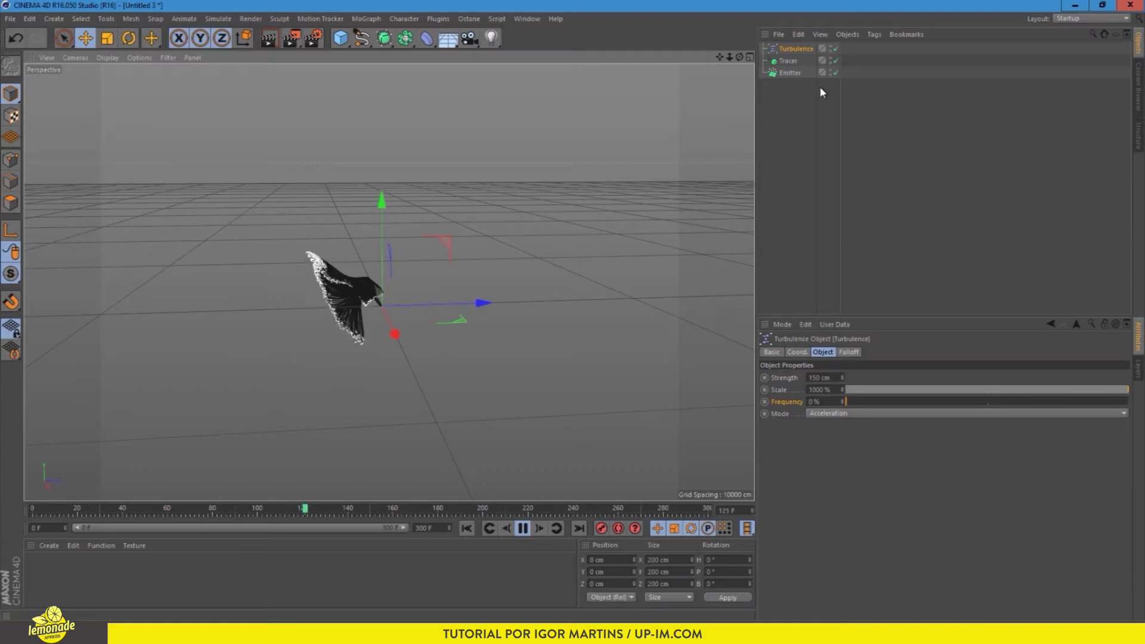
alt+right_drag(360, 299, 475, 270)
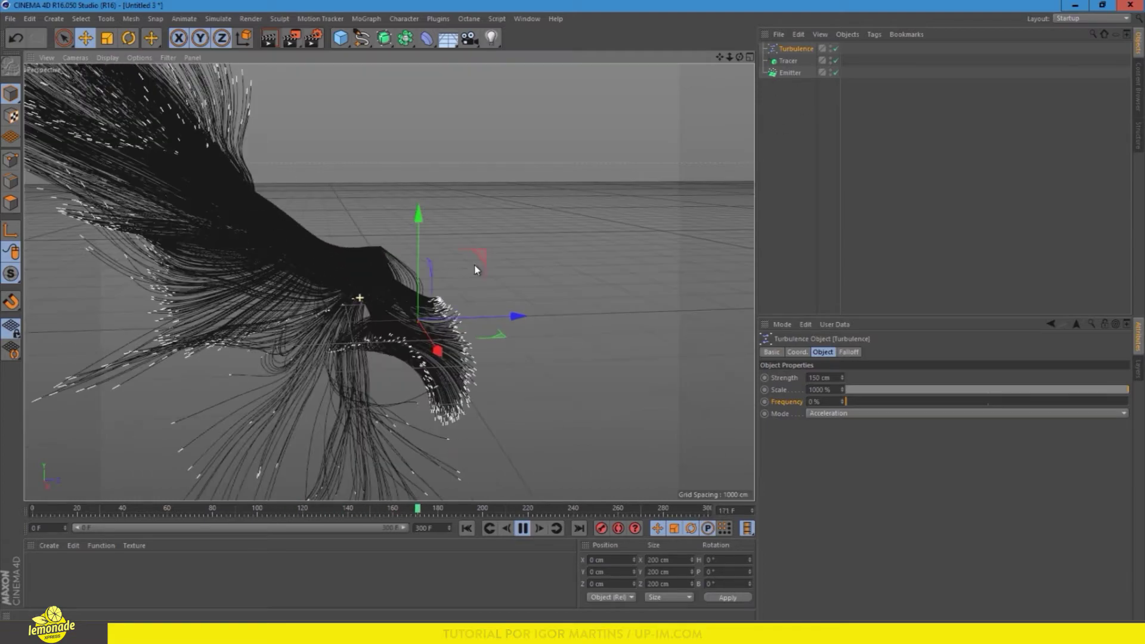
key(F8)
mouse_move(476, 269)
alt+mouse_down()
mouse_move(161, 223)
mouse_move(120, 305)
mouse_move(255, 317)
mouse_move(333, 261)
mouse_move(329, 306)
mouse_move(427, 312)
mouse_move(439, 274)
mouse_move(393, 280)
mouse_move(406, 275)
alt+mouse_up()
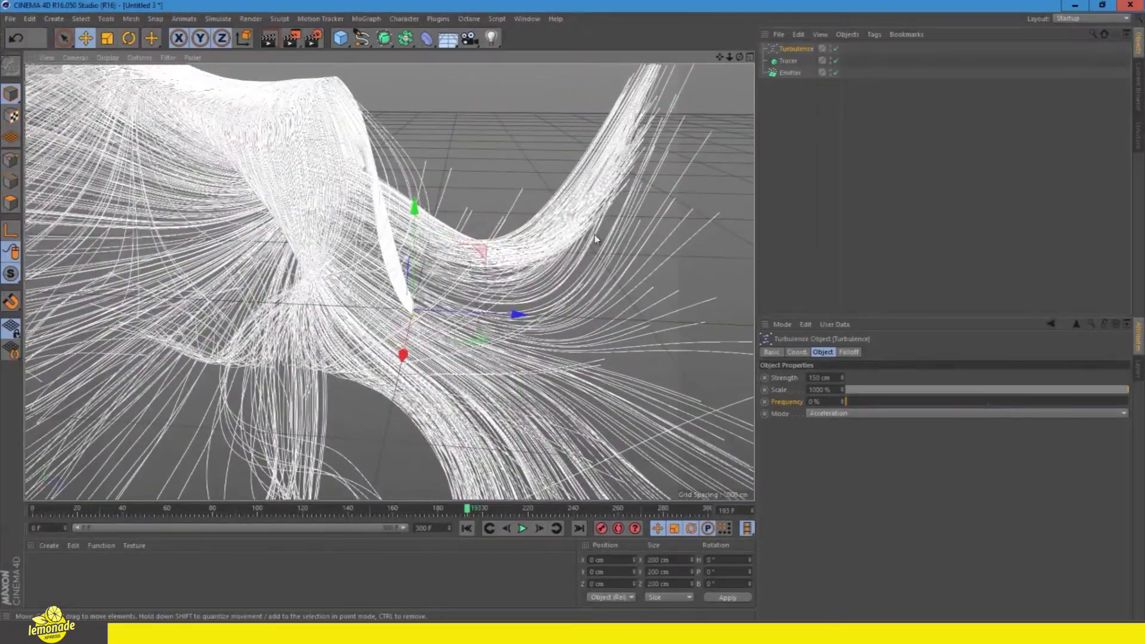
- Add a Rotation particle force and replay the simulation to see its effect
click(222, 19)
mouse_move(221, 65)
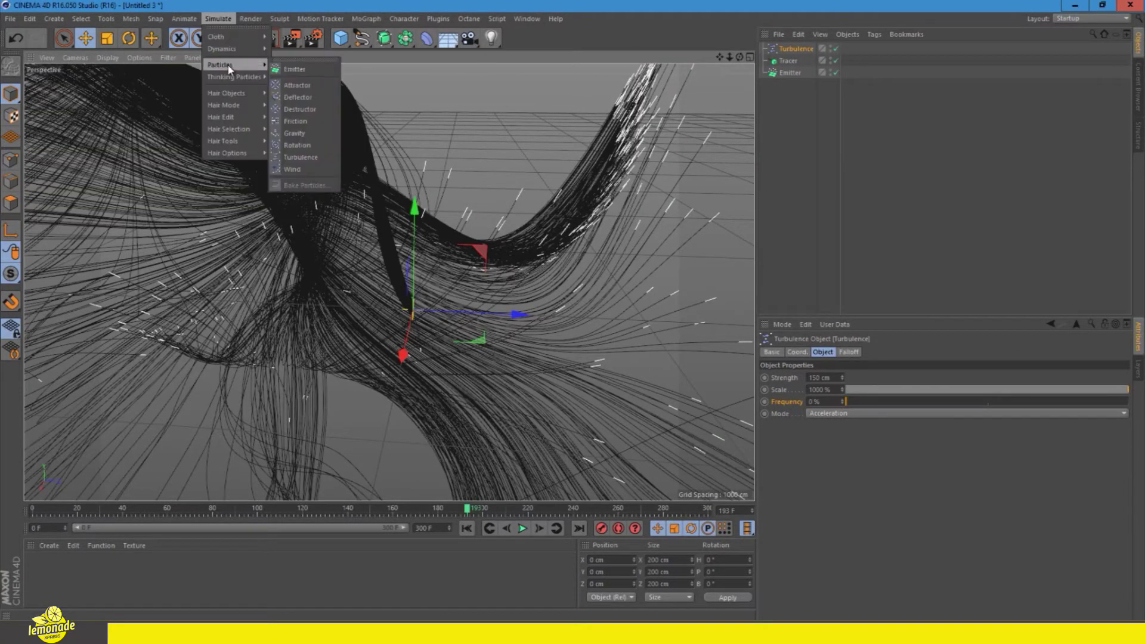
click(313, 146)
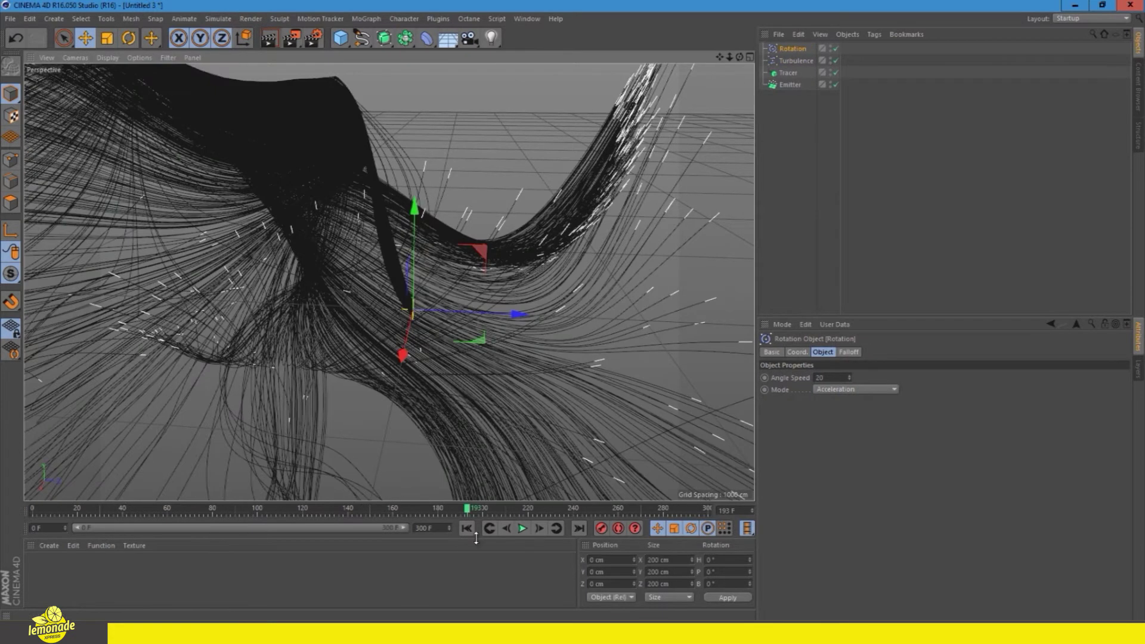
click(466, 529)
click(522, 529)
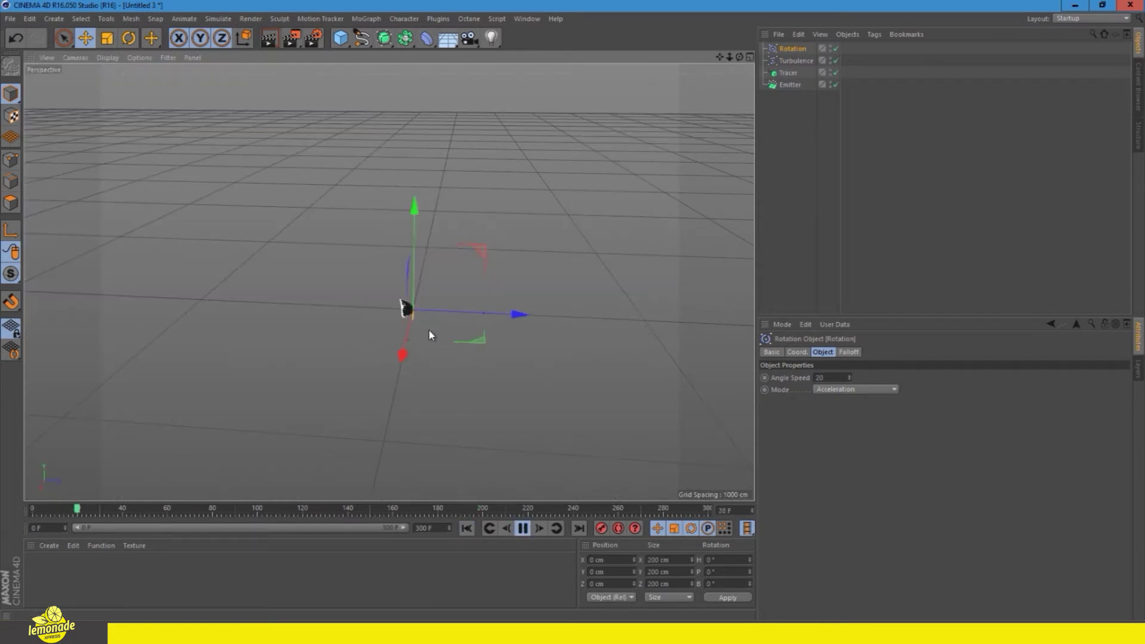
alt+drag(519, 290, 377, 386)
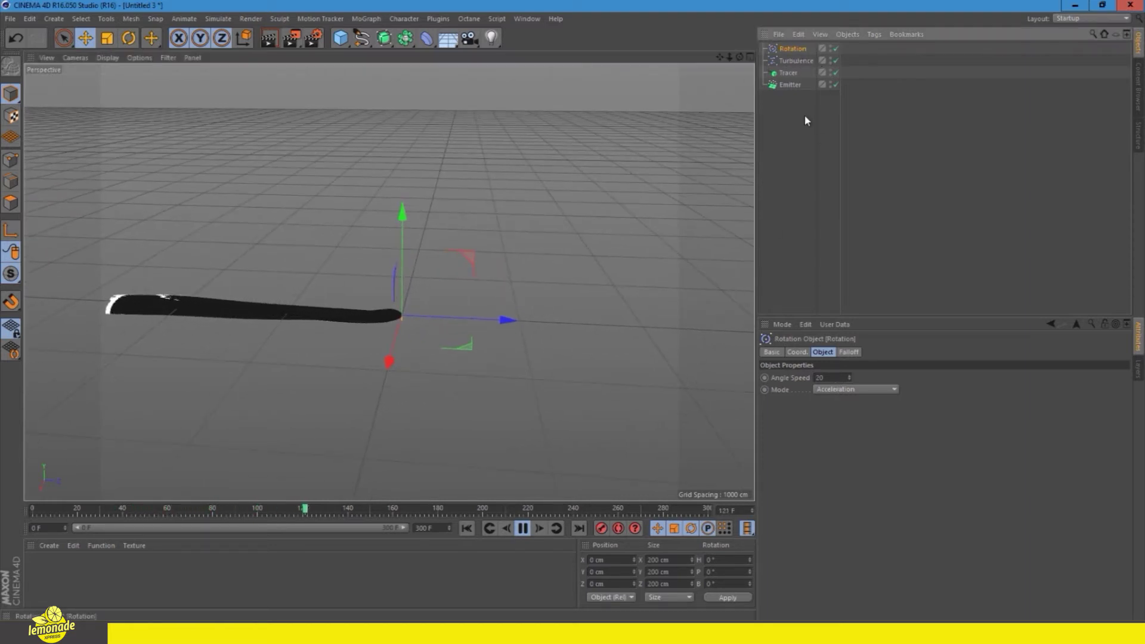
- Set the Rotation angle speed to 500 and render the resulting cone of strands
double_click(835, 378)
text(50)
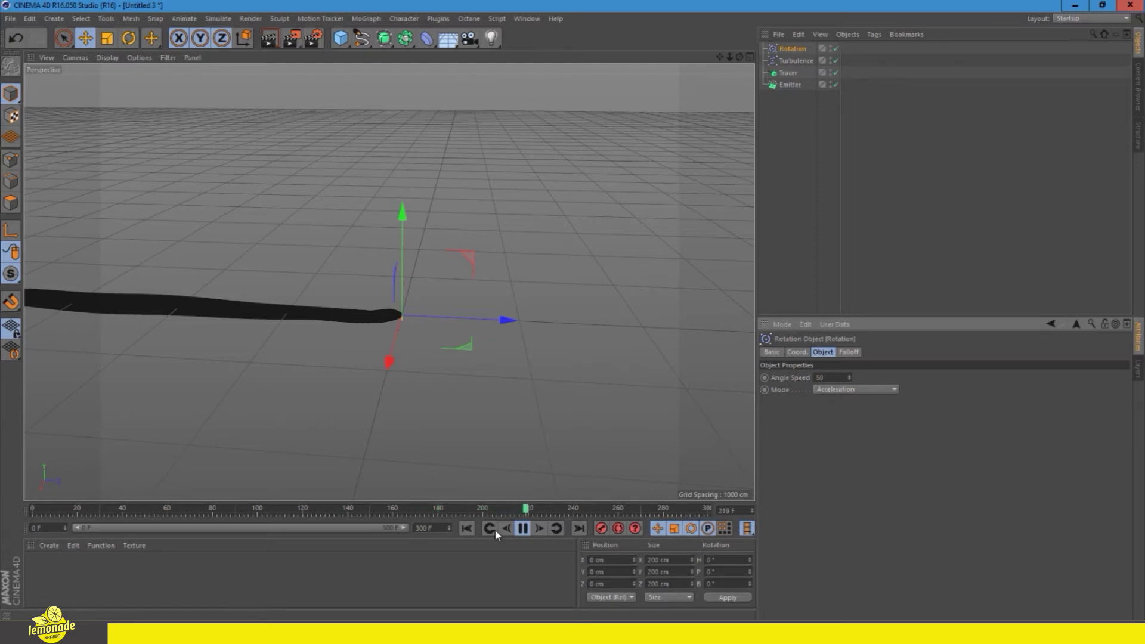
click(466, 529)
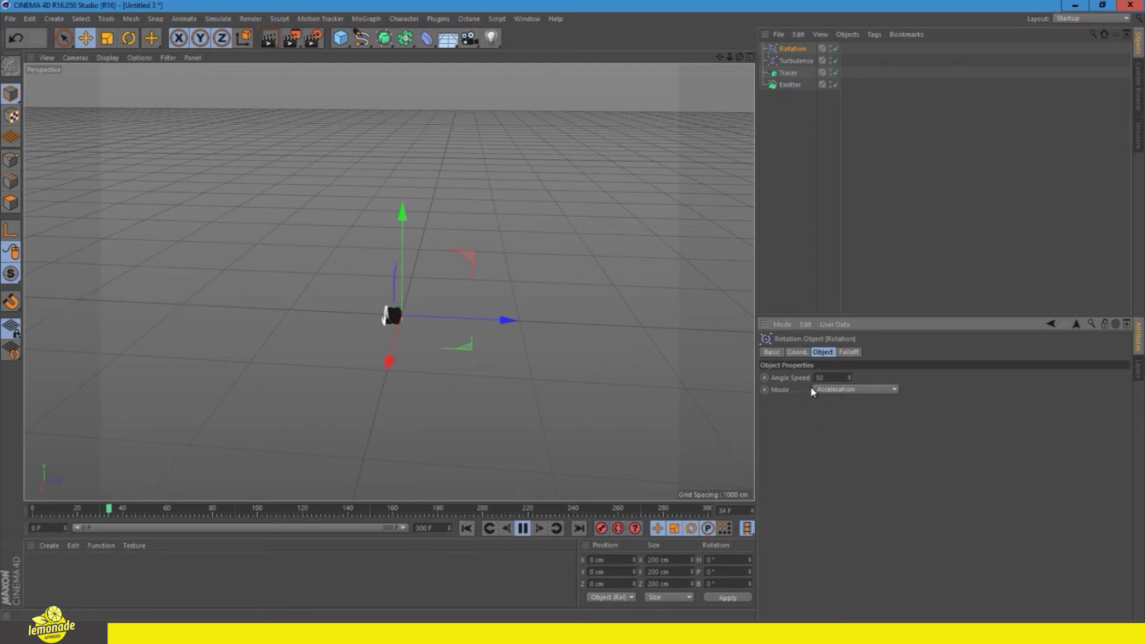
text(0)
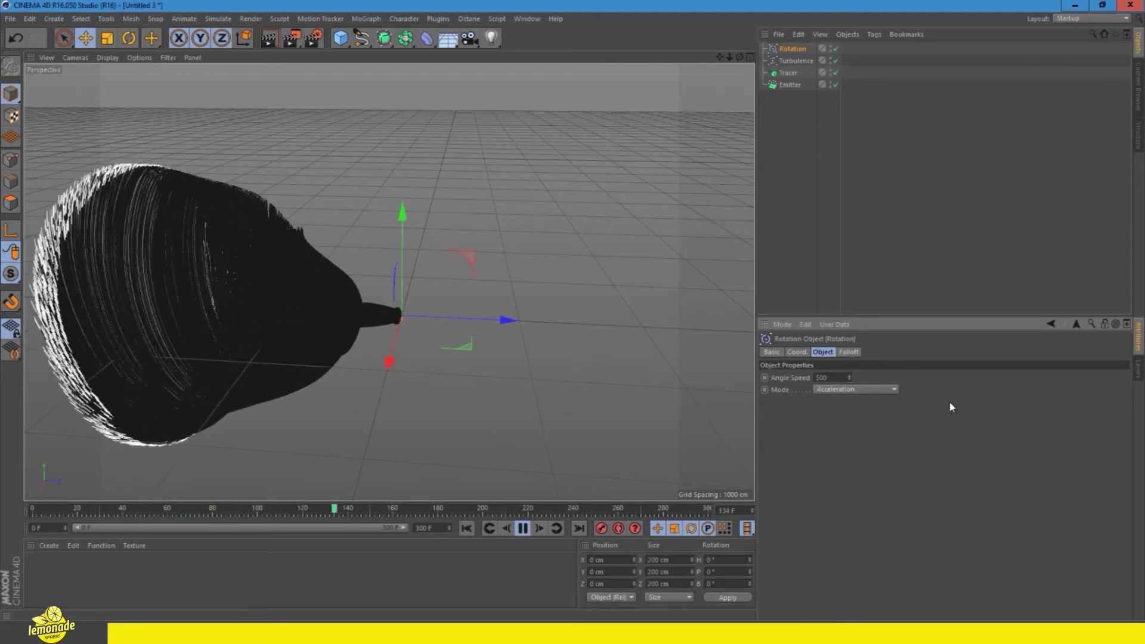
mouse_move(511, 366)
alt+mouse_down()
mouse_move(385, 330)
mouse_move(353, 302)
mouse_move(284, 363)
mouse_move(545, 266)
mouse_move(379, 295)
mouse_move(399, 345)
mouse_move(384, 326)
mouse_move(382, 259)
mouse_move(392, 231)
mouse_move(402, 271)
mouse_move(394, 260)
mouse_move(413, 253)
mouse_move(391, 238)
mouse_move(426, 214)
alt+mouse_up()
click(523, 528)
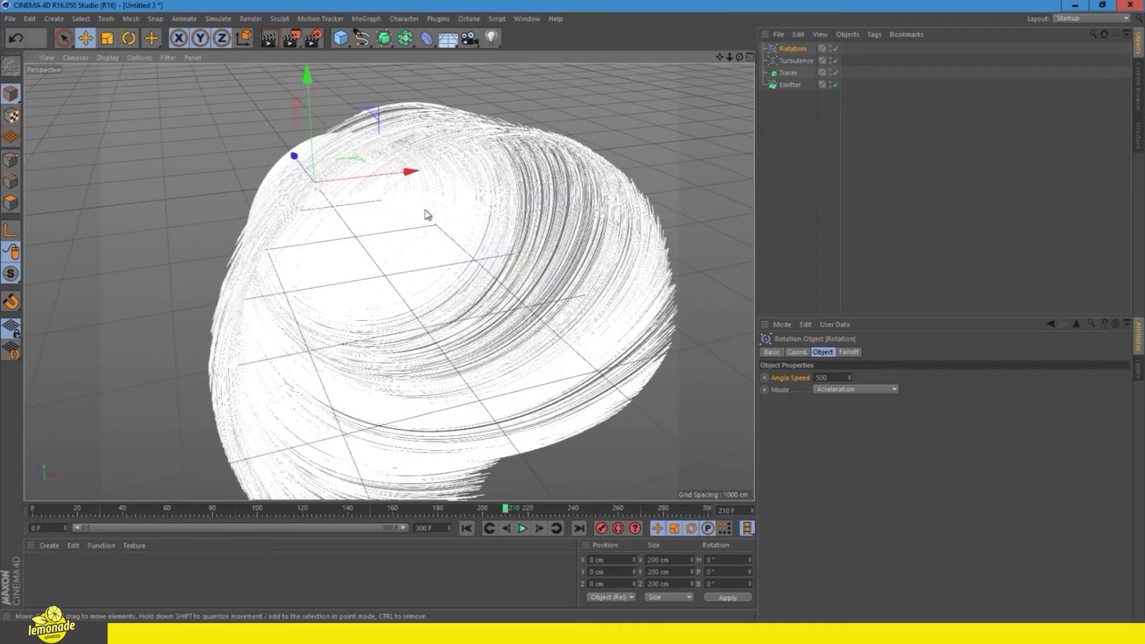
alt+drag(485, 266, 462, 262)
key(ctrl+r)
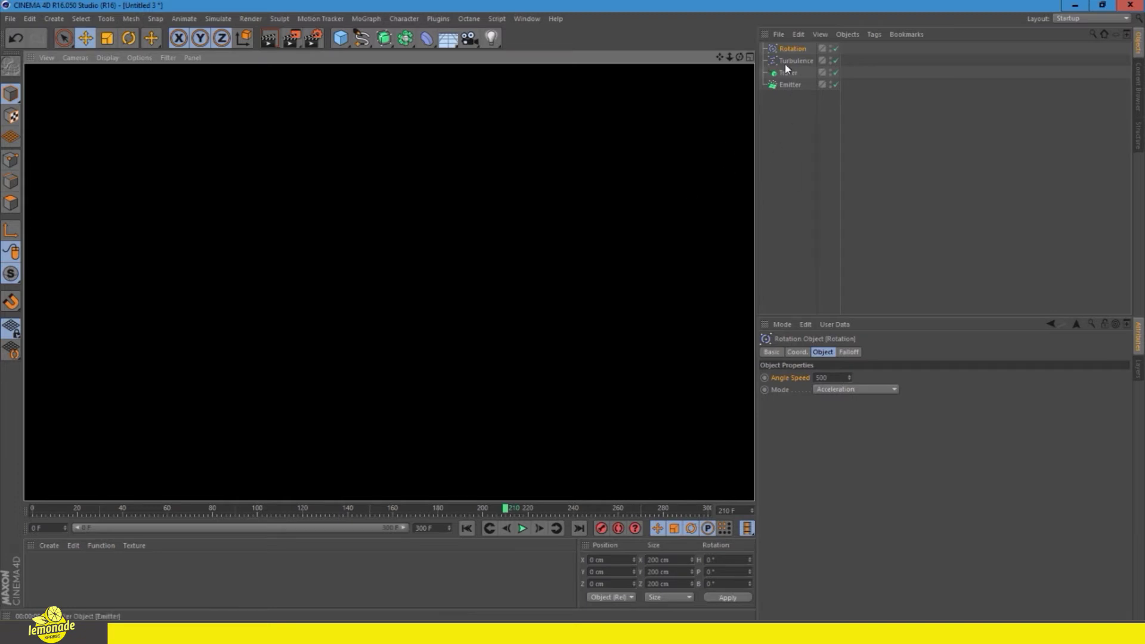
click(791, 71)
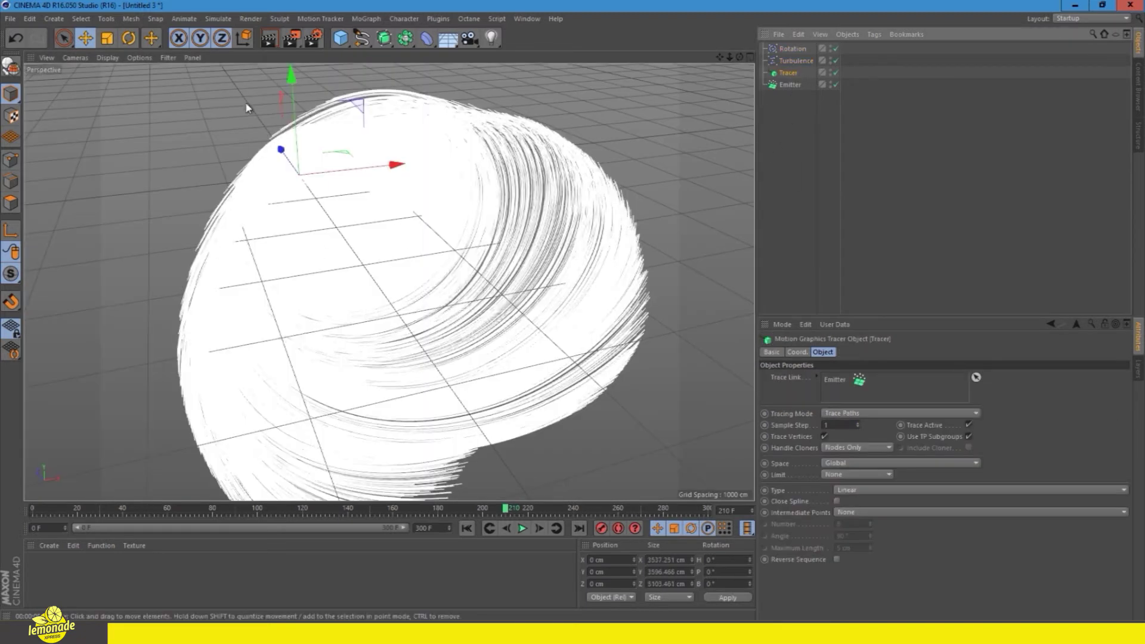
- Create a Hair Material, apply it to the Tracer, and render it from two angles
click(49, 545)
mouse_move(80, 460)
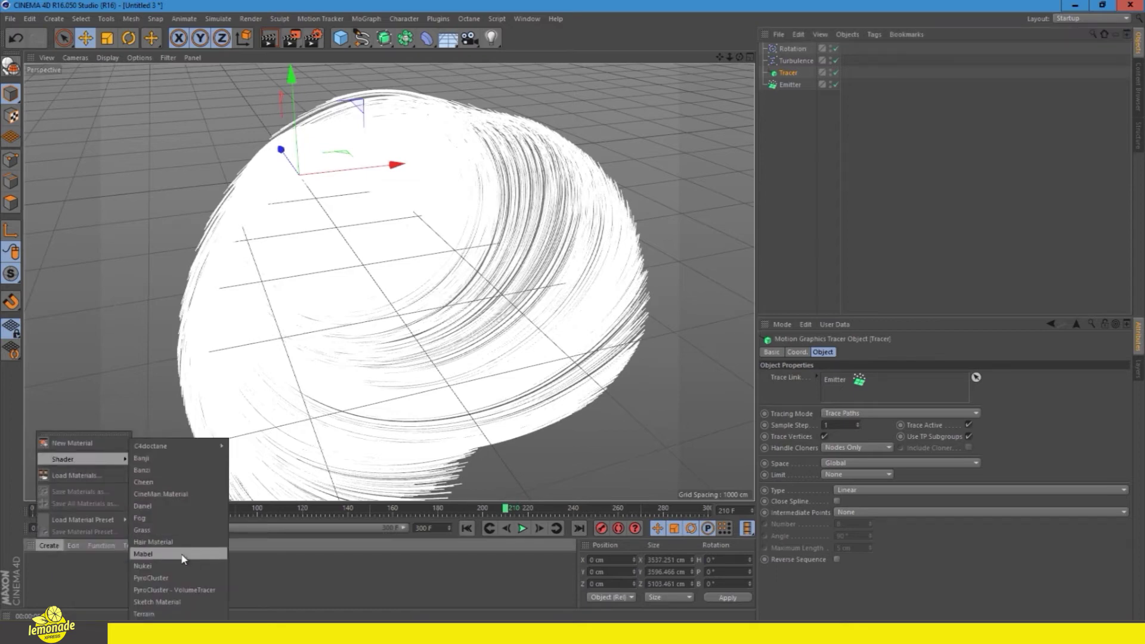
click(177, 543)
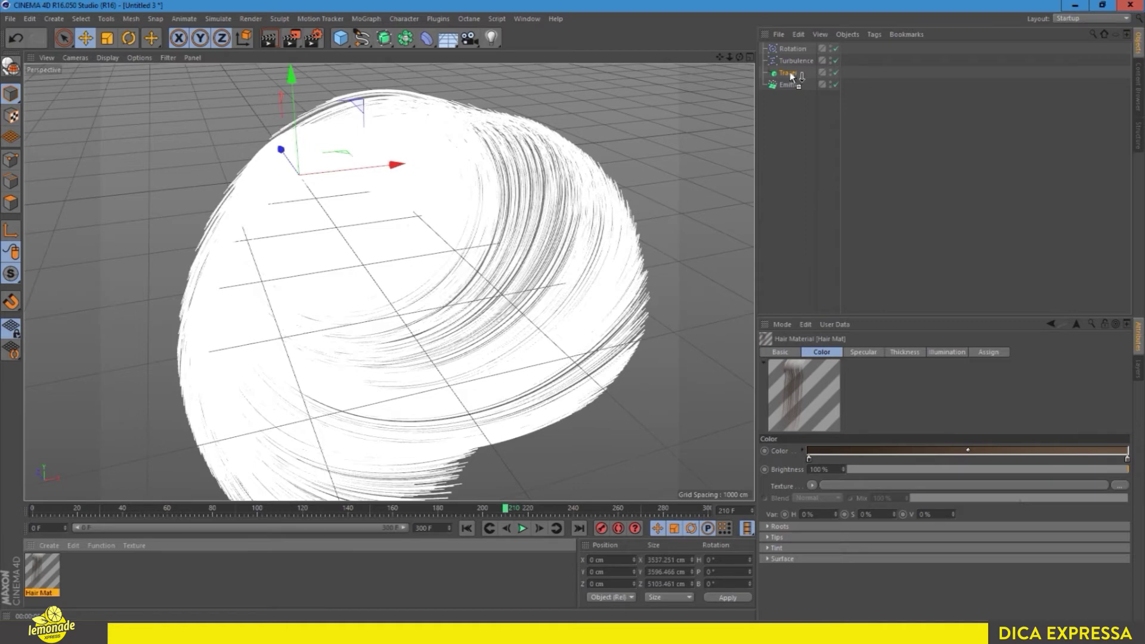
drag(793, 71, 788, 71)
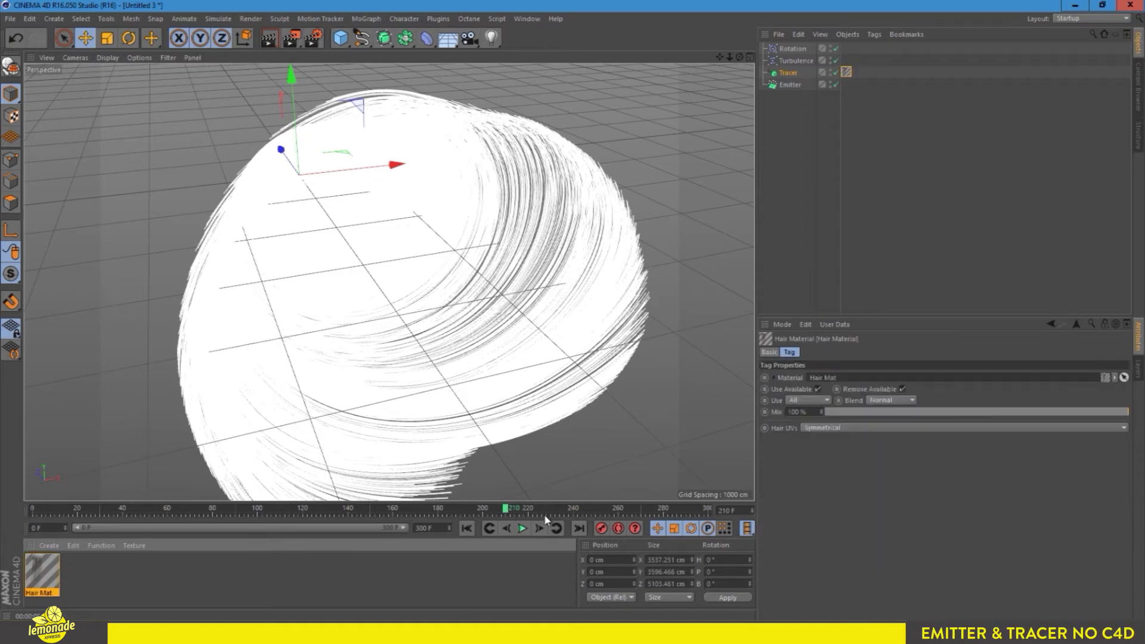
key(ctrl+r)
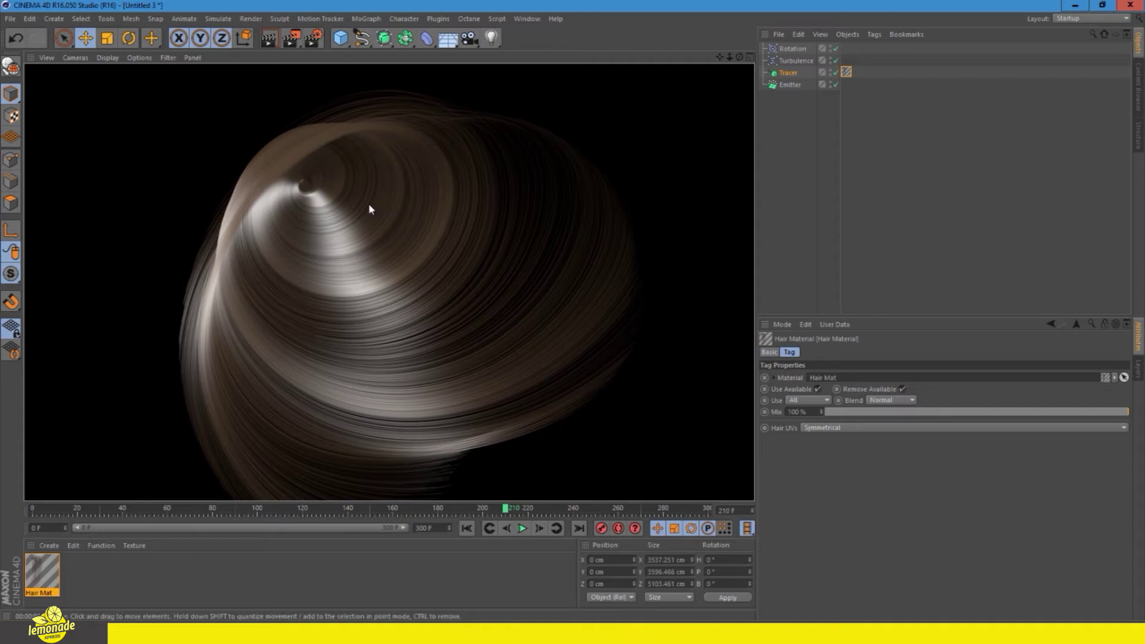
mouse_move(394, 310)
alt+mouse_down()
mouse_move(346, 281)
mouse_move(480, 286)
mouse_move(328, 235)
mouse_move(343, 248)
alt+mouse_up()
key(ctrl+r)
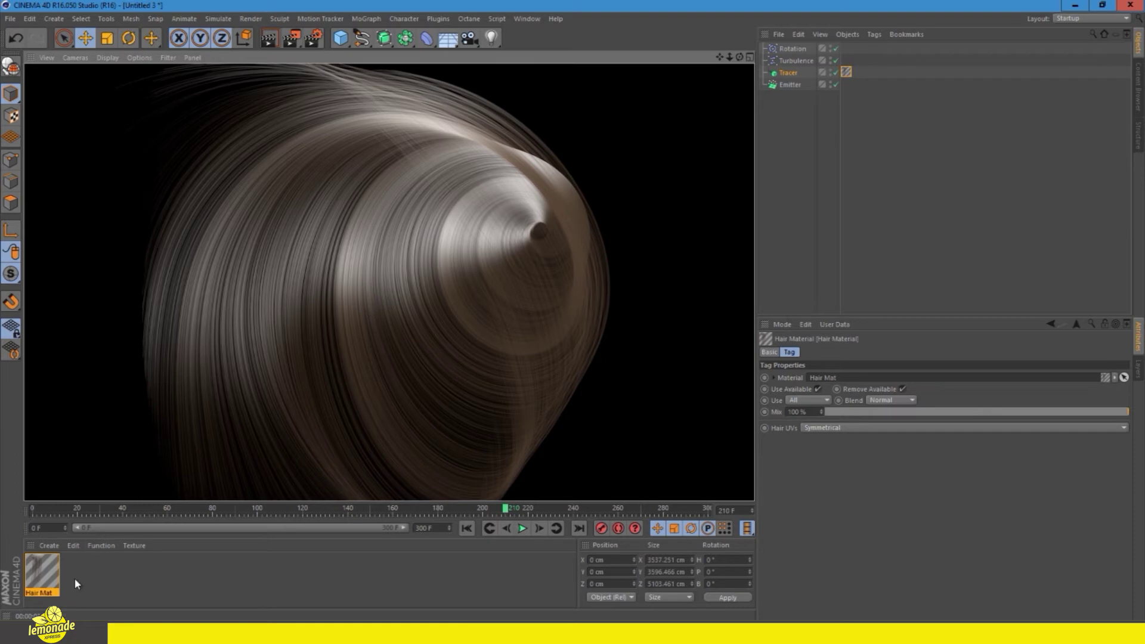
- Turn off specular highlights on the Hair Mat
double_click(45, 574)
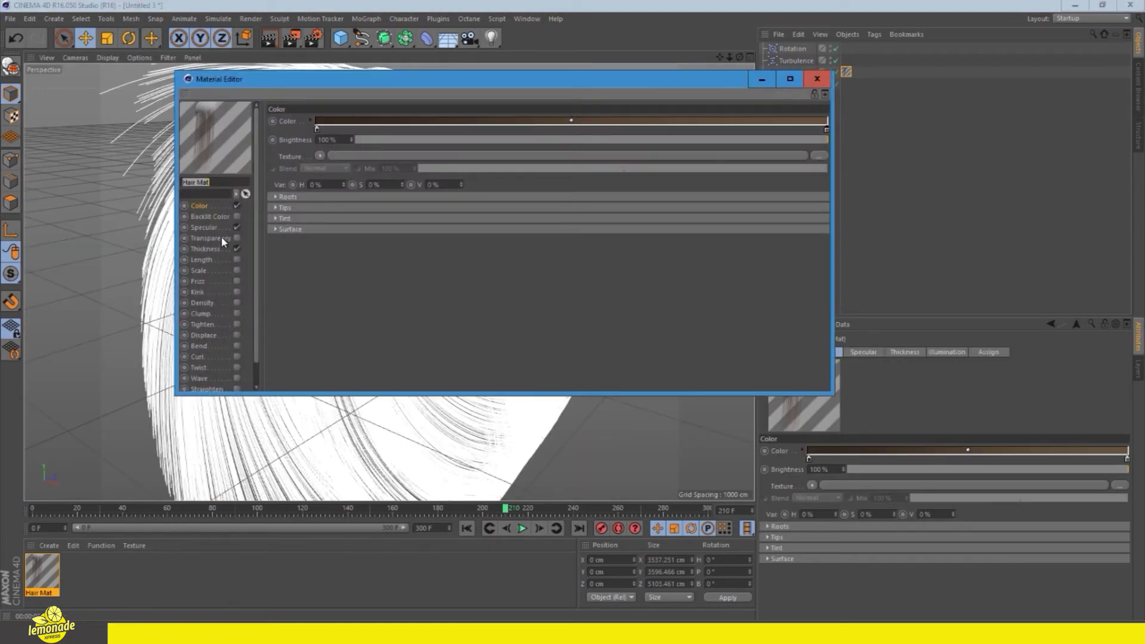
click(203, 227)
click(237, 229)
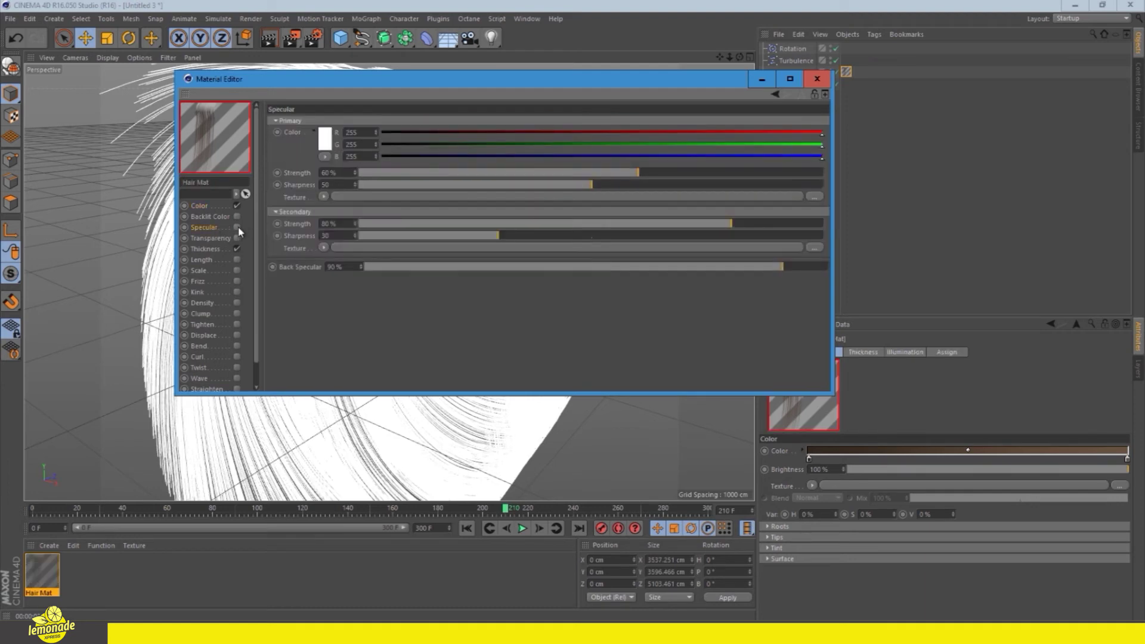
click(200, 205)
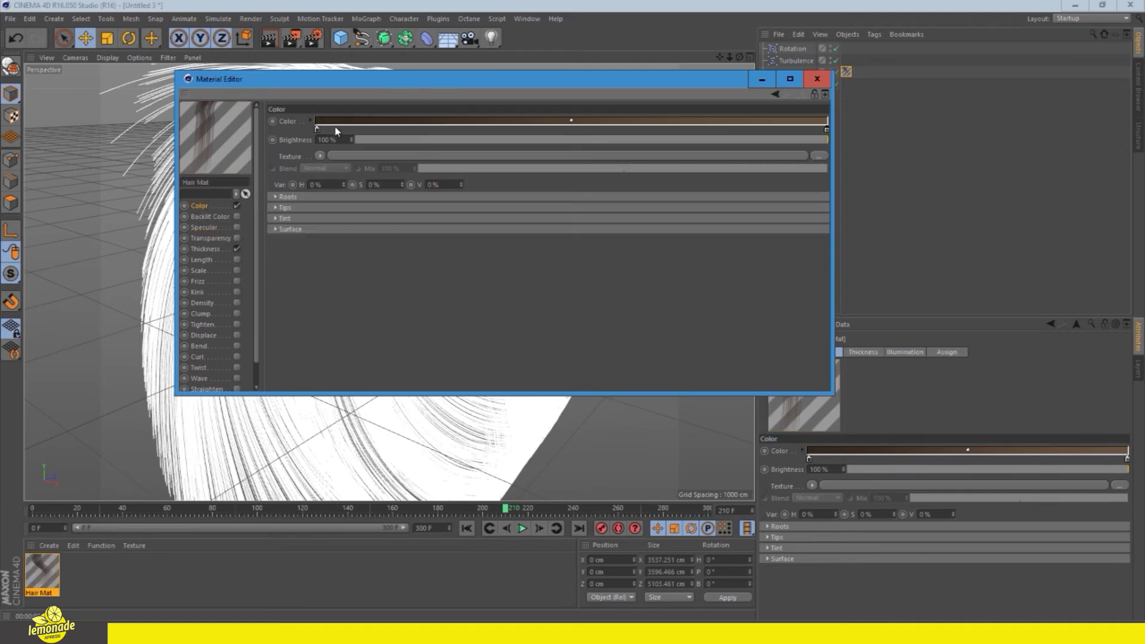
drag(345, 86, 498, 139)
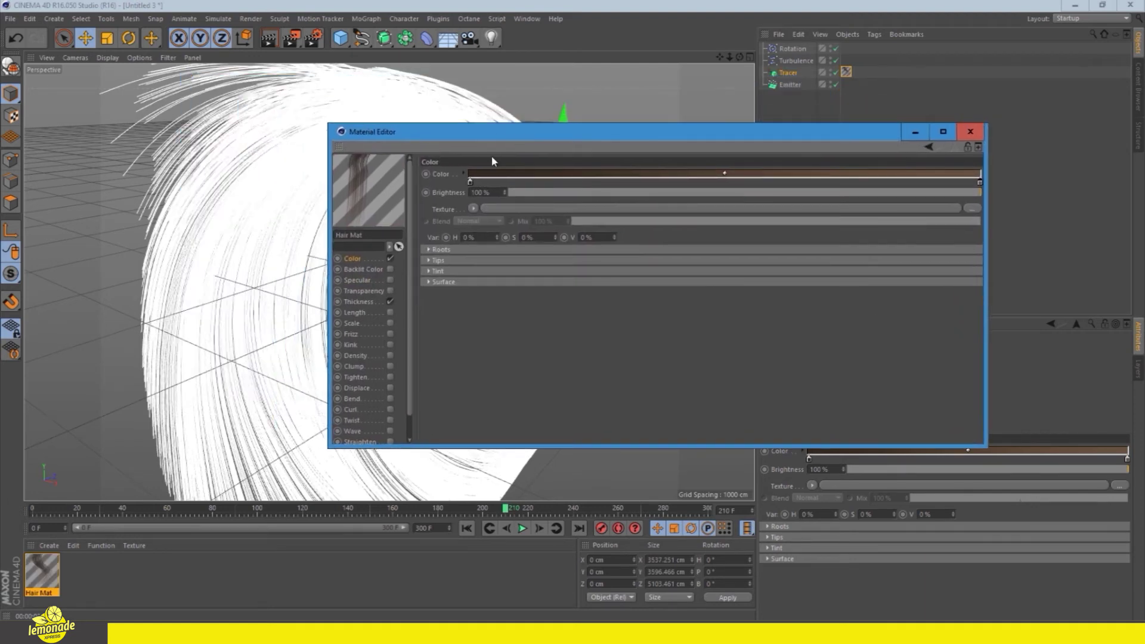
- Make the Hair Mat colour gradient run black to white and render a preview
double_click(470, 185)
click(499, 234)
click(456, 243)
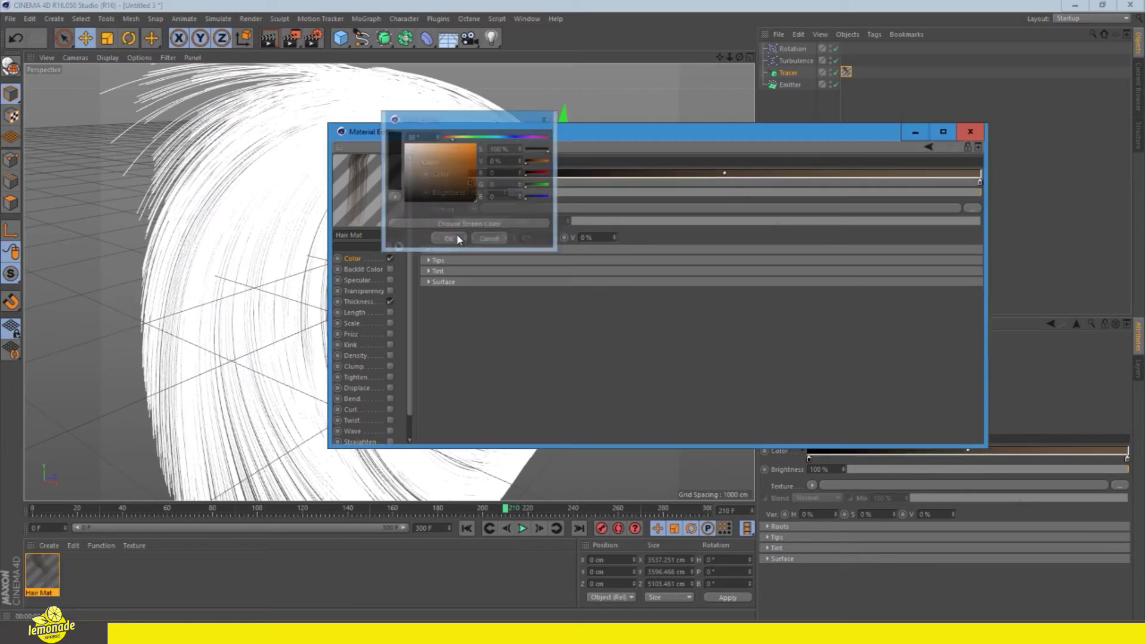
double_click(980, 185)
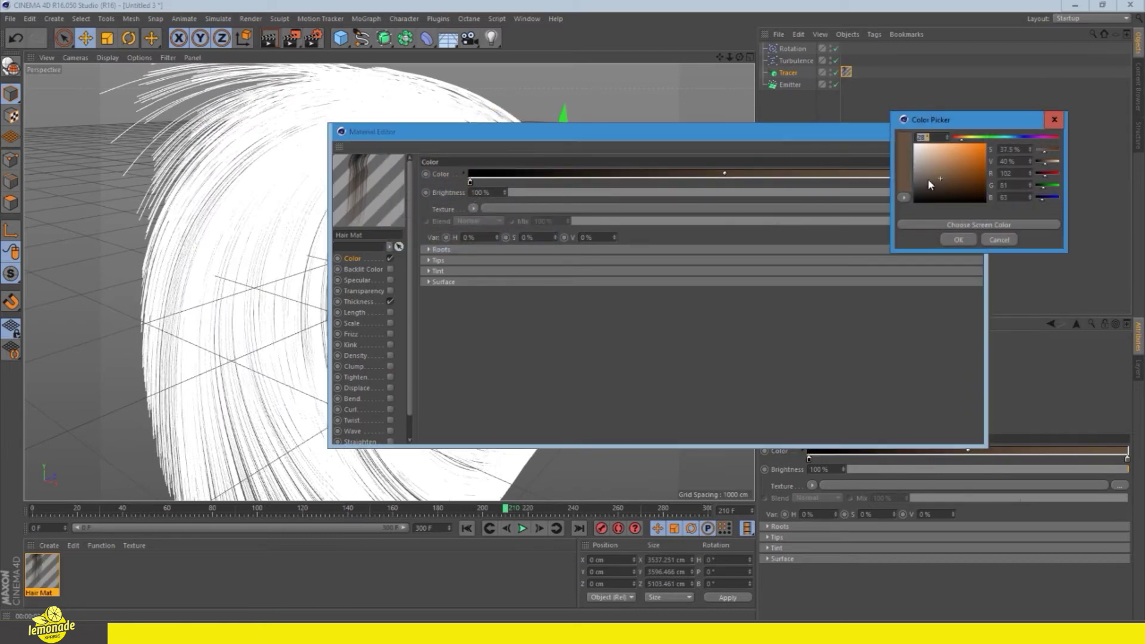
click(902, 135)
click(957, 237)
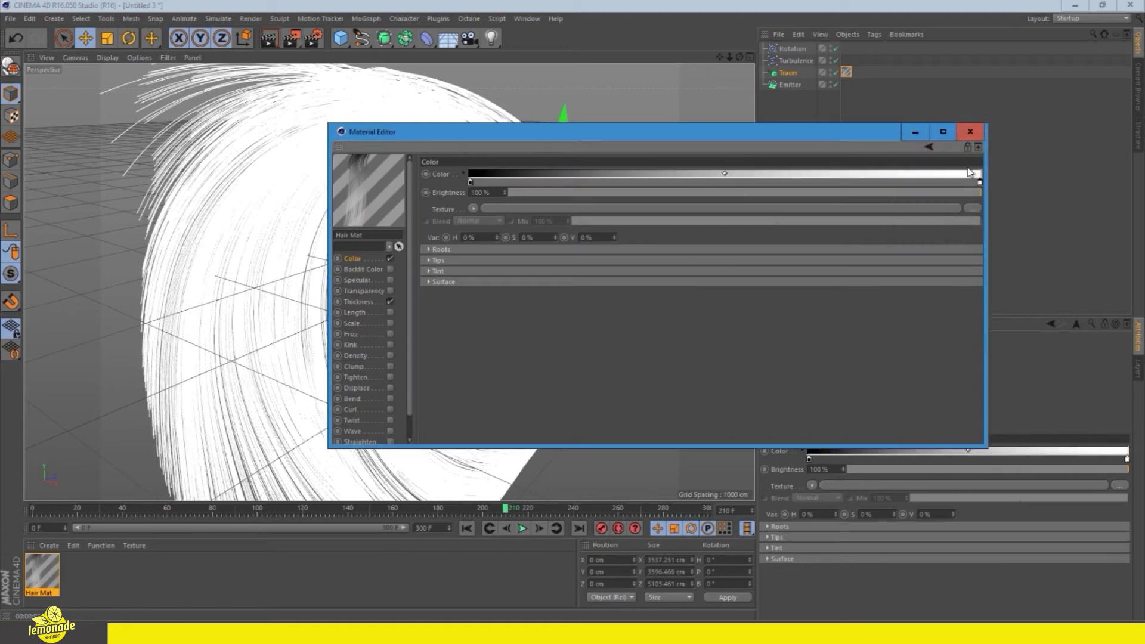
click(973, 133)
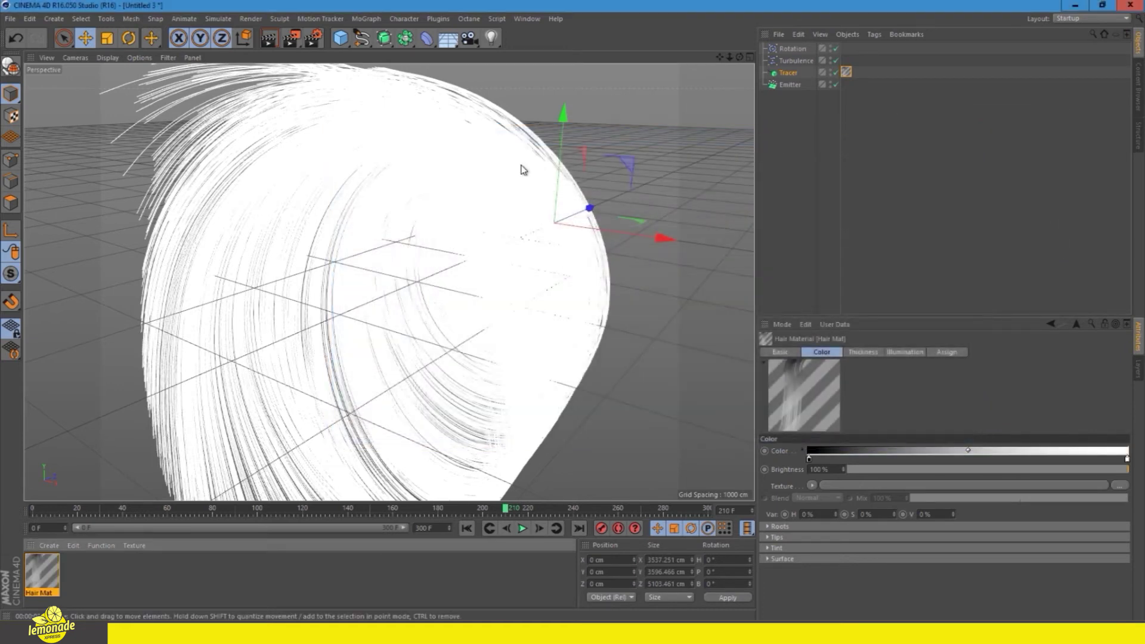
key(ctrl+r)
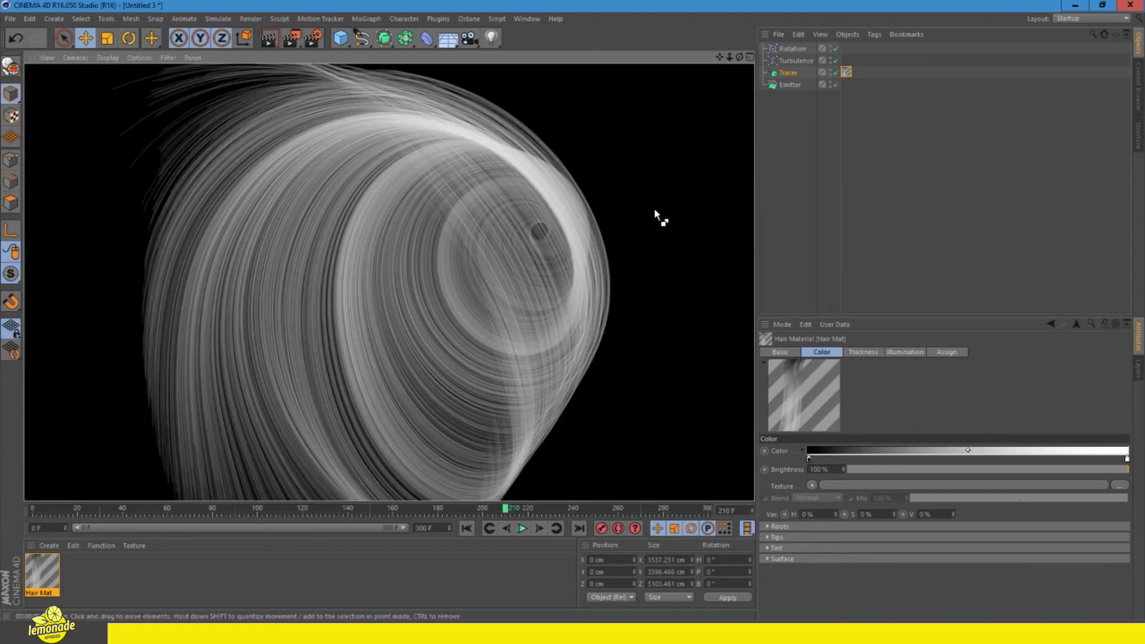
- Recolour the Hair Mat gradient with a red right end and a saturated blue left end
double_click(36, 581)
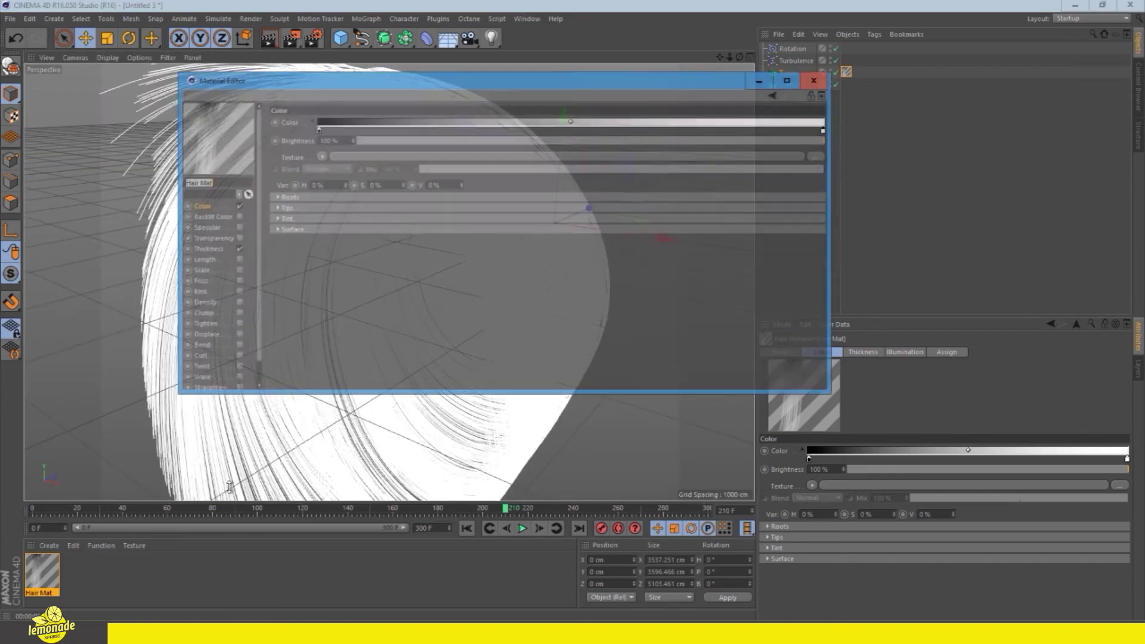
double_click(824, 129)
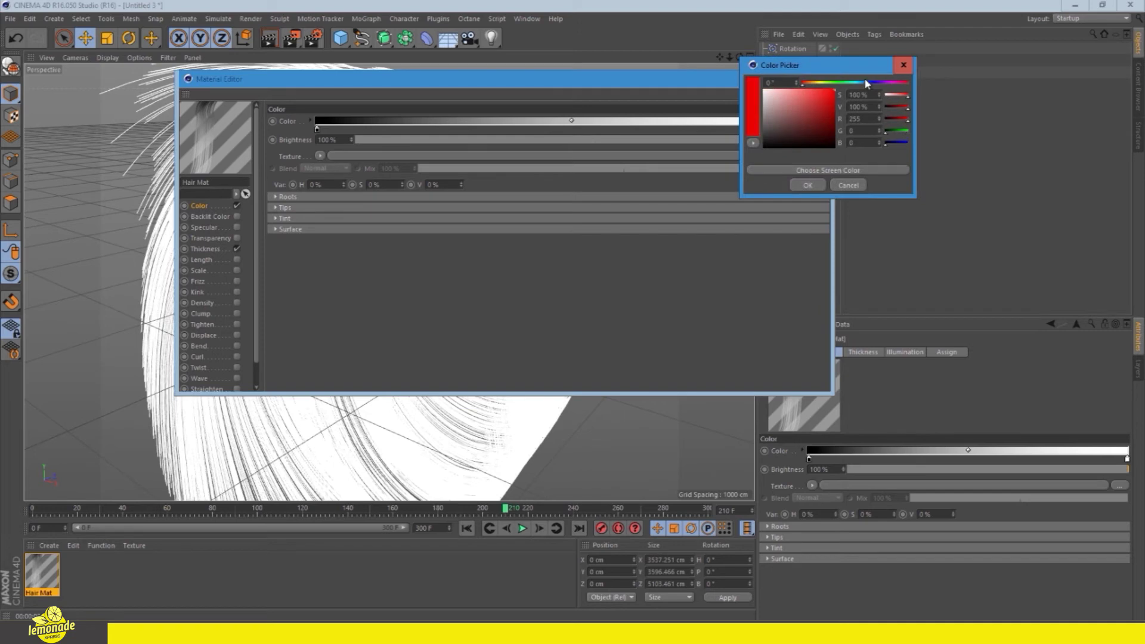
click(808, 185)
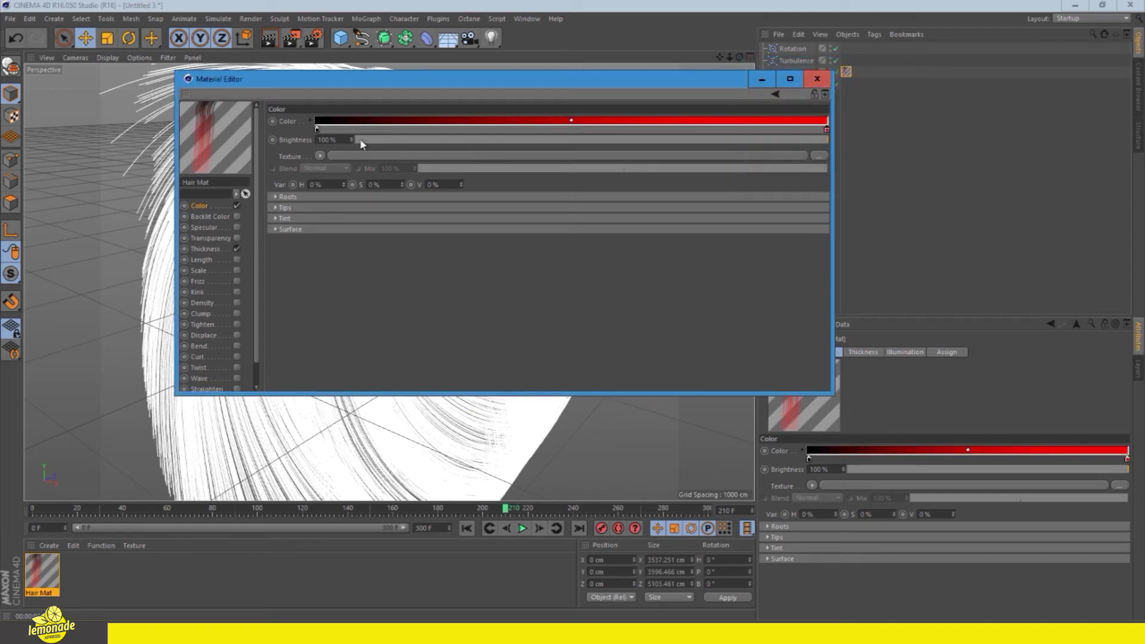
double_click(318, 130)
drag(345, 76, 482, 269)
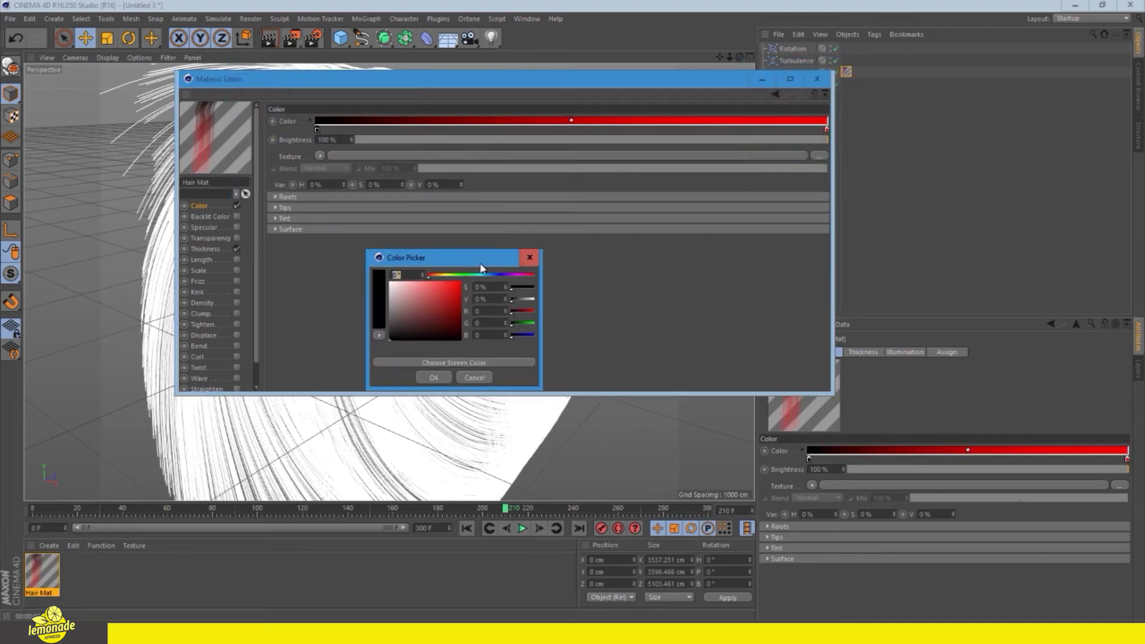
click(494, 276)
click(460, 282)
click(435, 378)
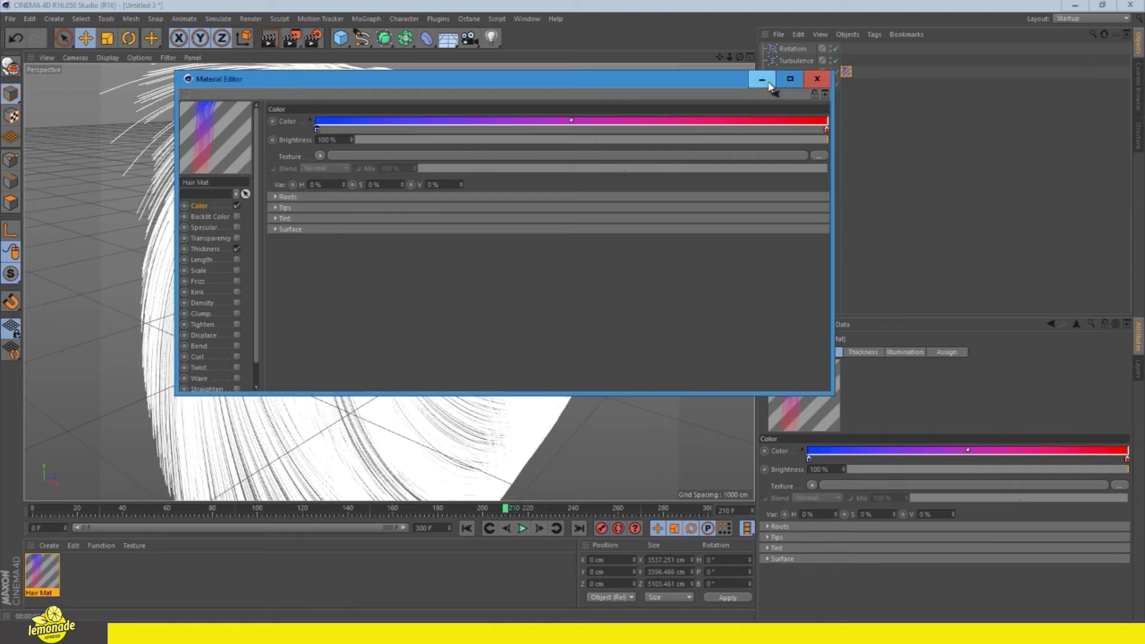
- Close the material editor, orbit to a new angle, and render the blue-to-red swirl
click(817, 79)
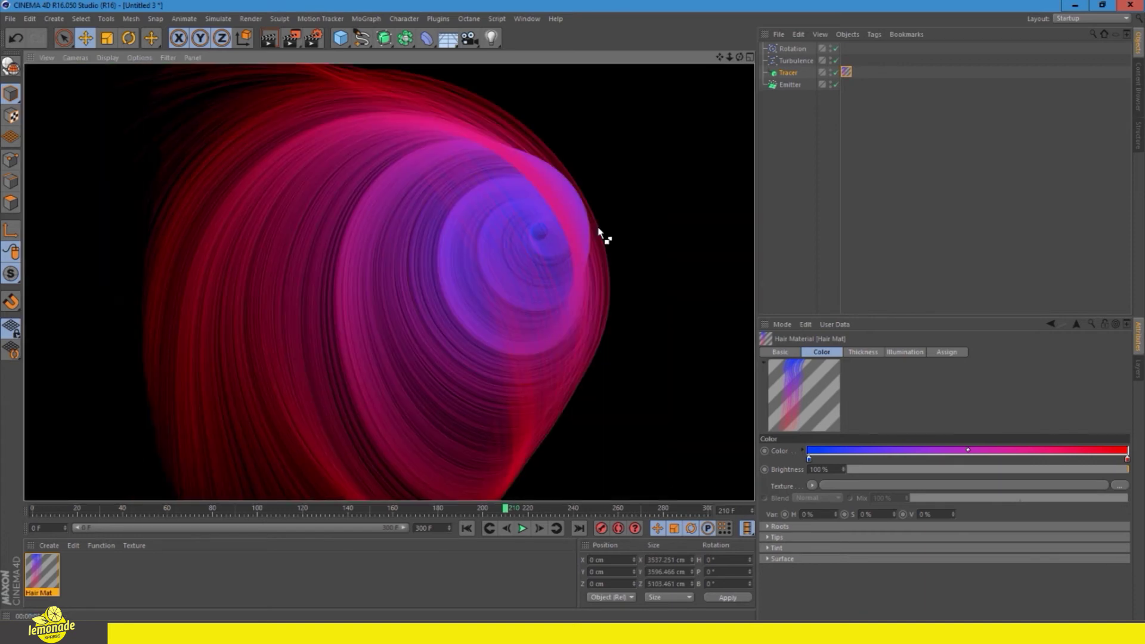
mouse_move(539, 241)
alt+mouse_down()
mouse_move(585, 228)
mouse_move(417, 249)
mouse_move(651, 327)
alt+mouse_up()
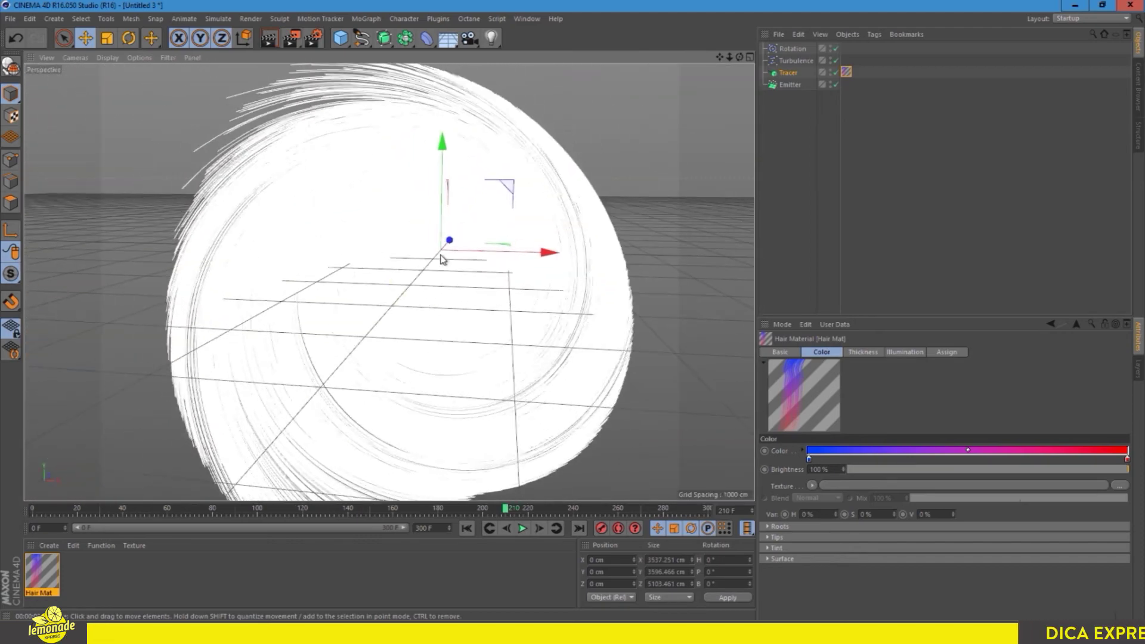
key(ctrl+r)
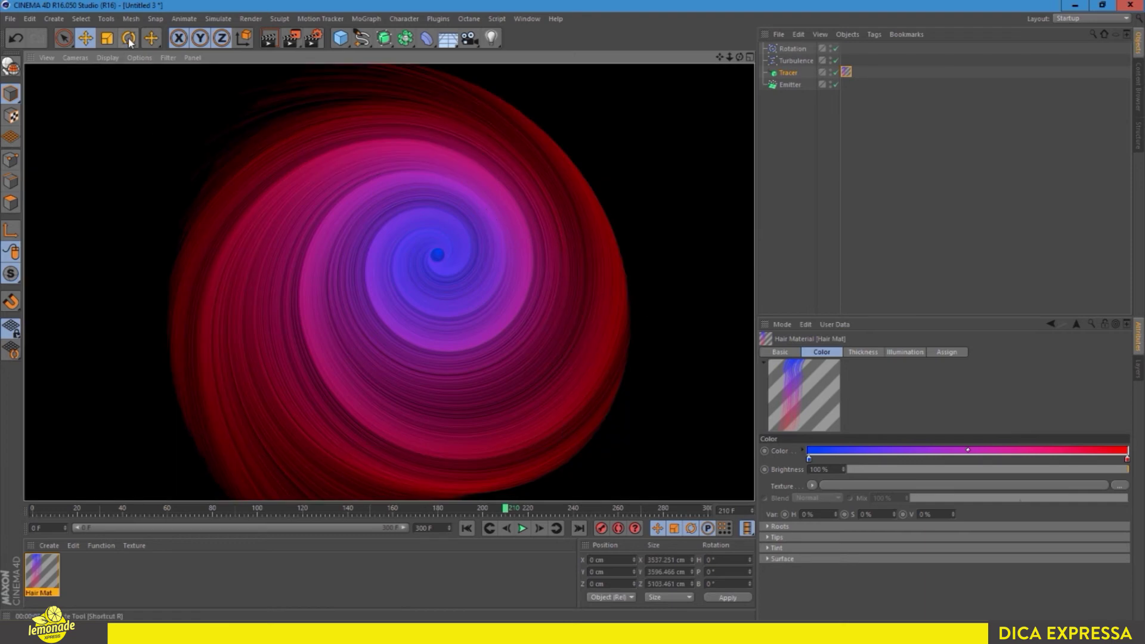
- Browse the Simulate > Particles options without adding anything, then clear the render preview
click(184, 19)
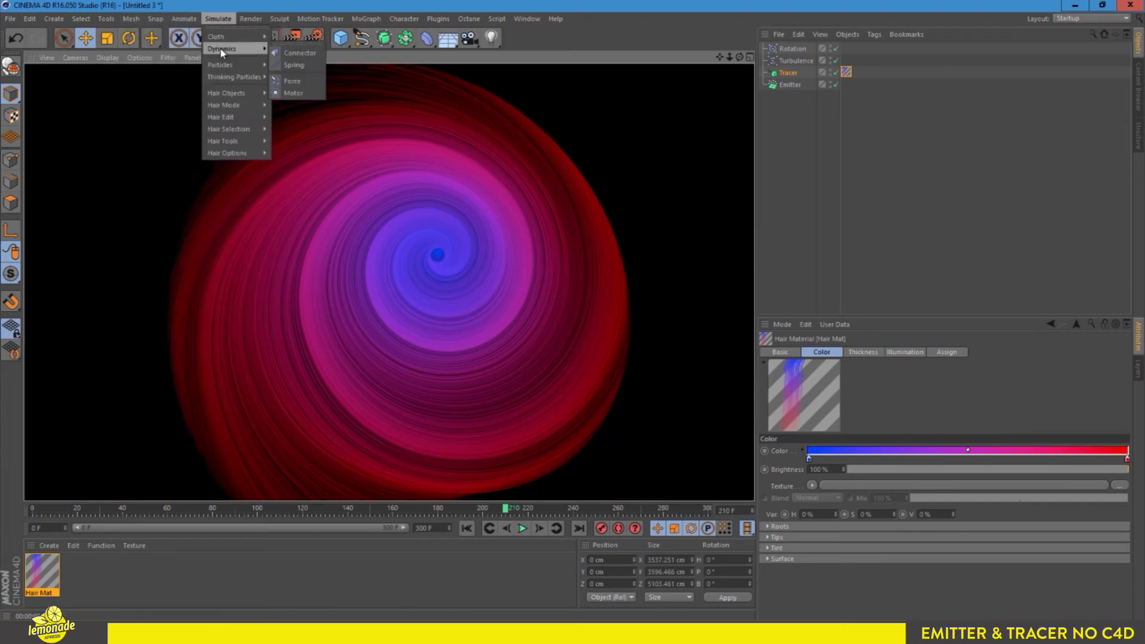
mouse_move(220, 64)
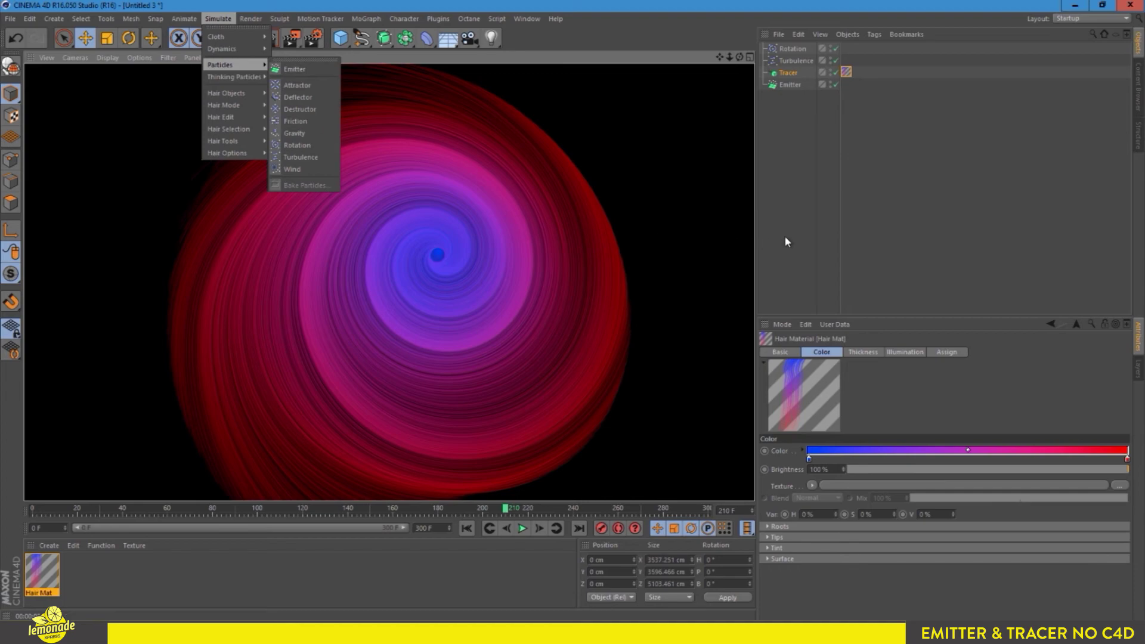
click(800, 211)
click(441, 257)
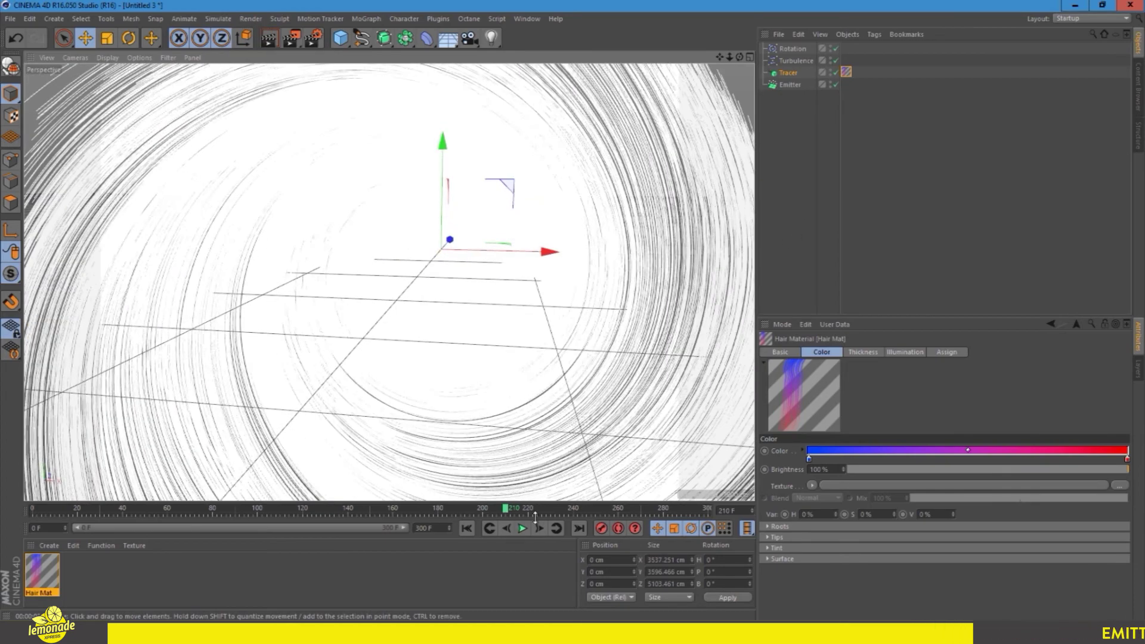
- Play and orbit around the swirl animation, stop playback, and add a Camera object
click(523, 529)
mouse_move(442, 322)
alt+mouse_down()
mouse_move(481, 340)
mouse_move(434, 369)
mouse_move(375, 337)
mouse_move(437, 403)
alt+mouse_up()
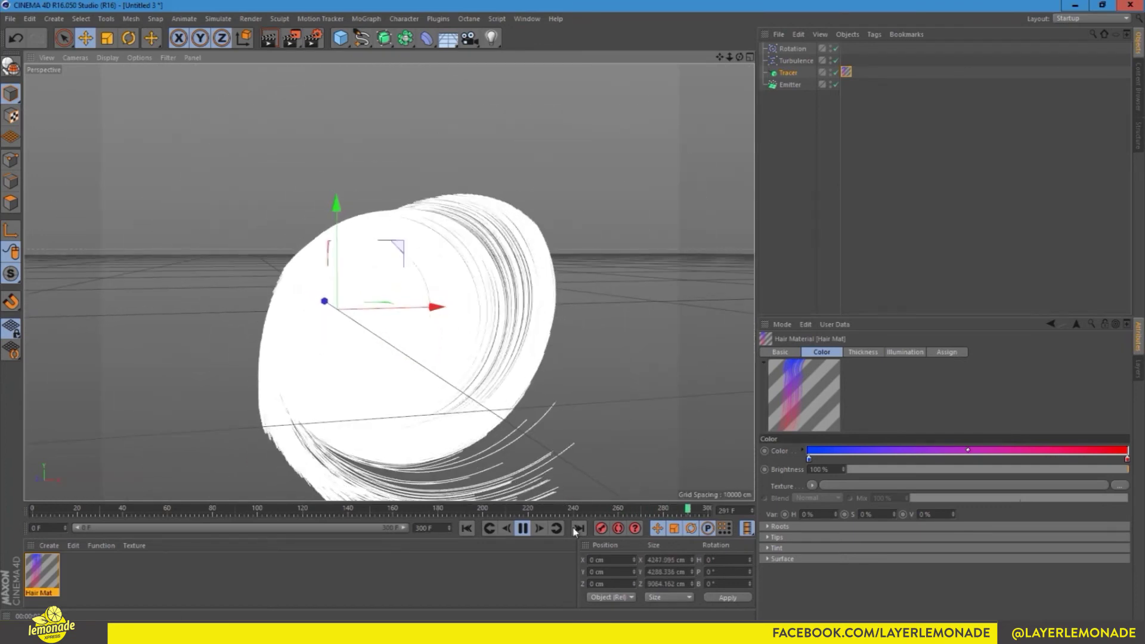
click(523, 528)
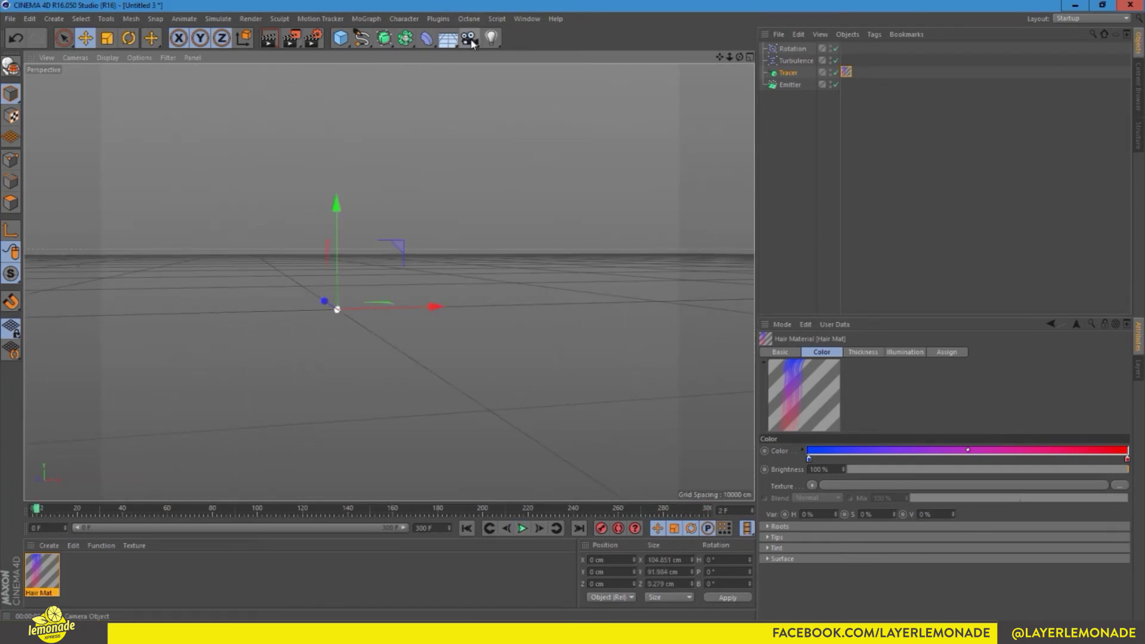
click(470, 39)
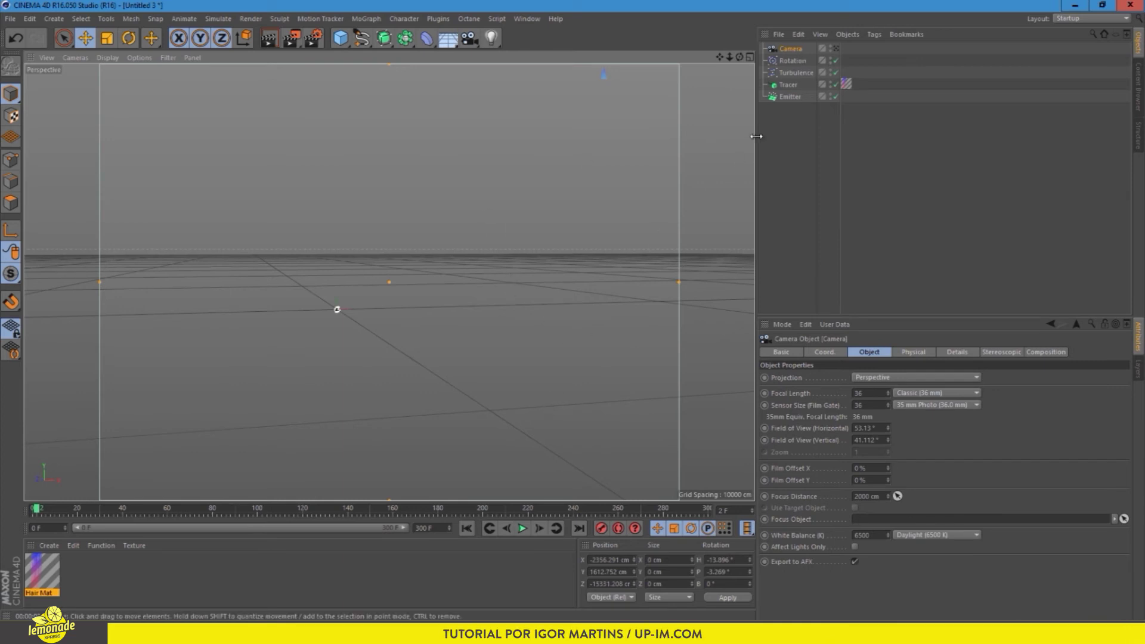
- Move the Emitter to the right along X and rewind the animation
click(793, 73)
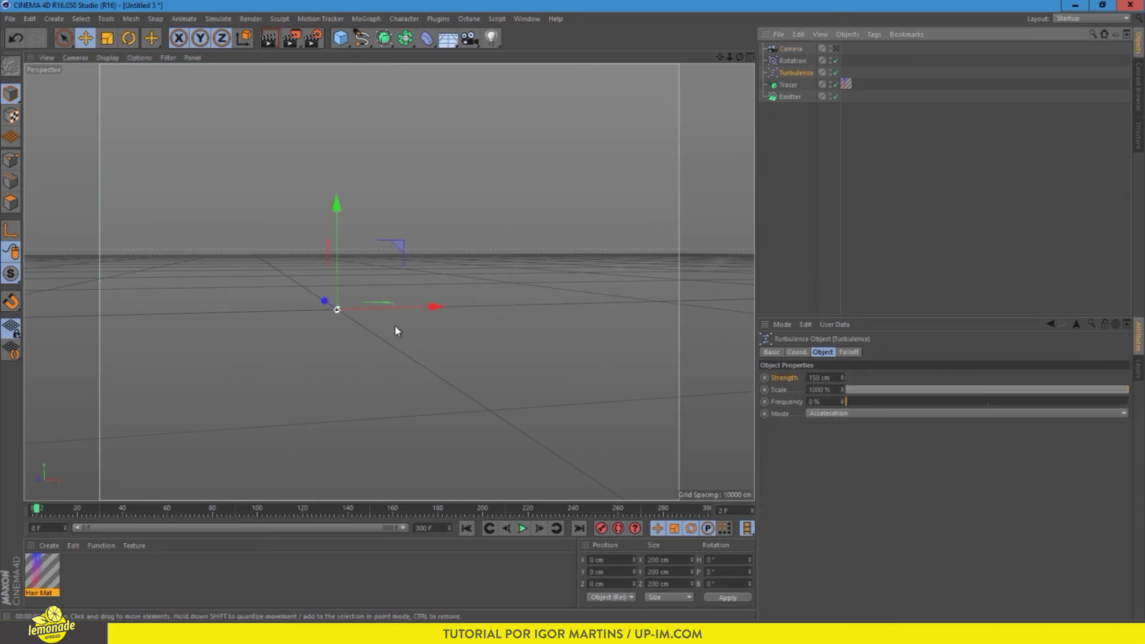
click(789, 87)
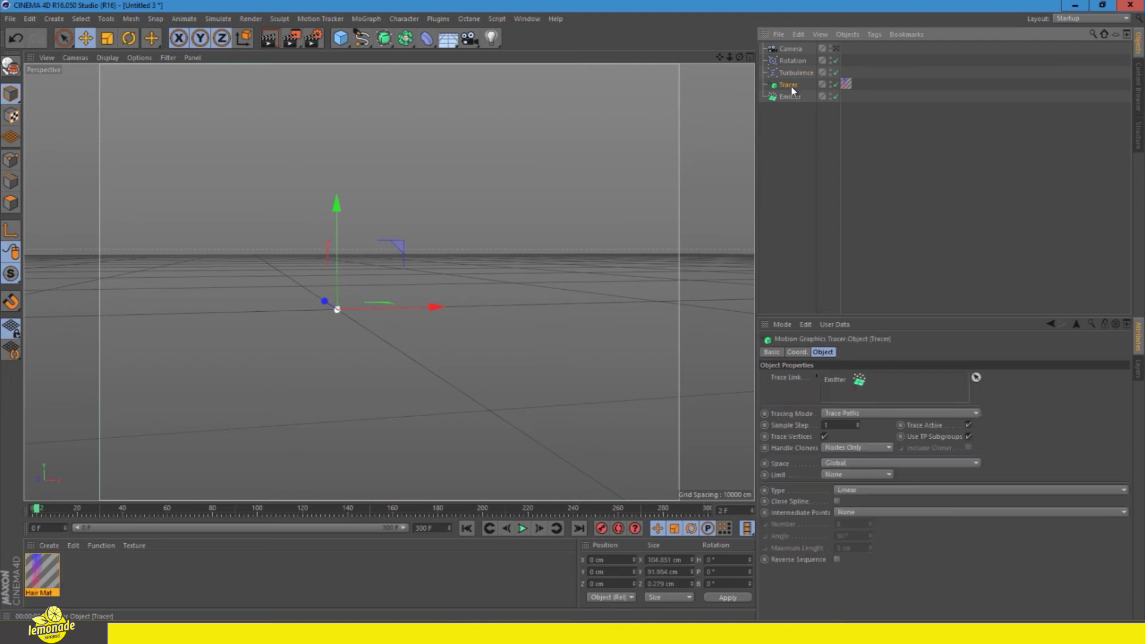
drag(415, 304, 450, 309)
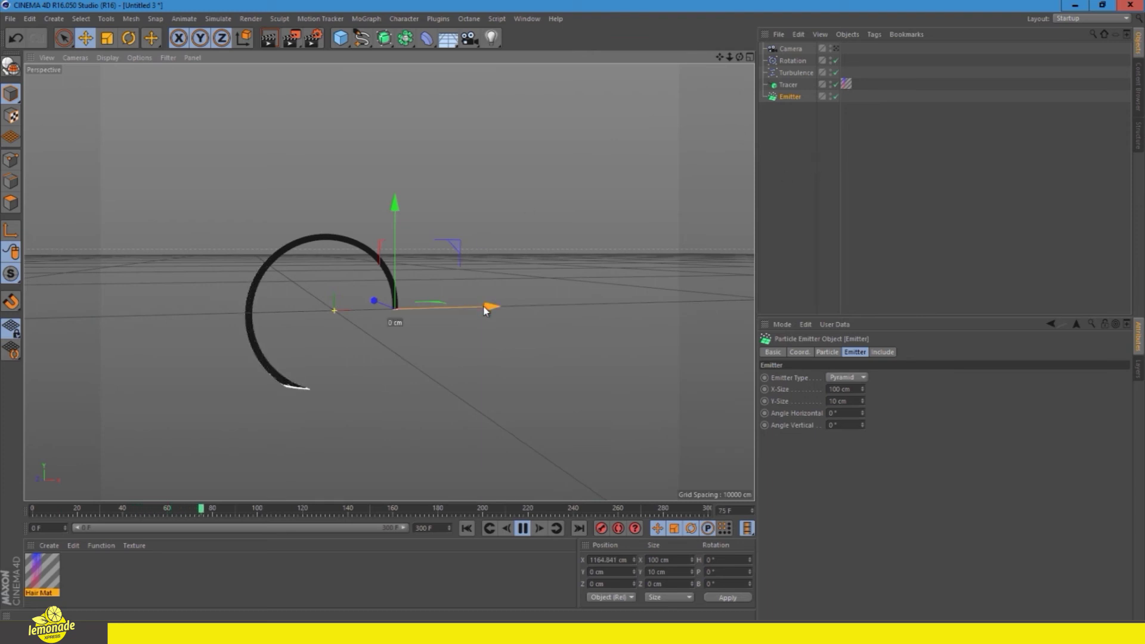
click(500, 529)
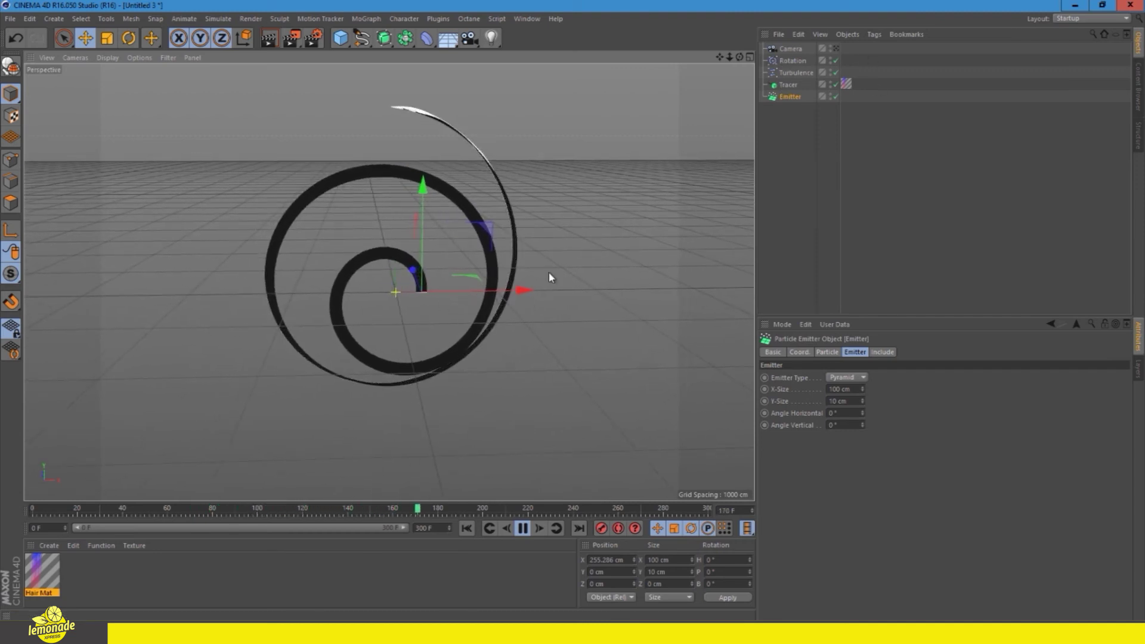
- Set Turbulence to about 224% scale, 500 cm strength and 30% frequency, then check the reference video
click(795, 72)
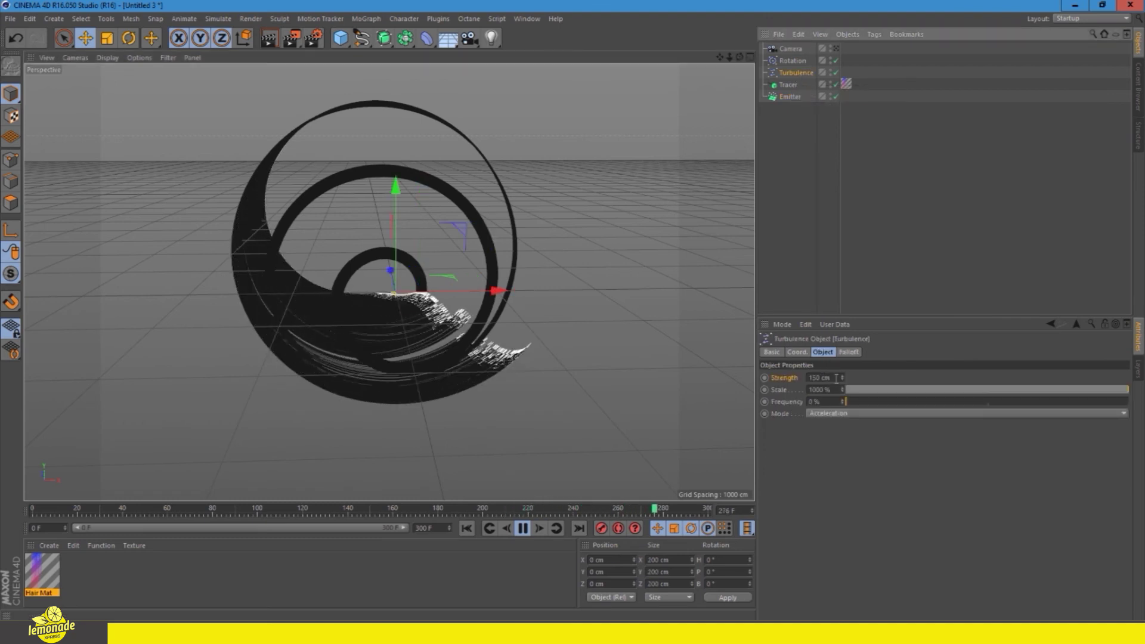
drag(1128, 390, 860, 401)
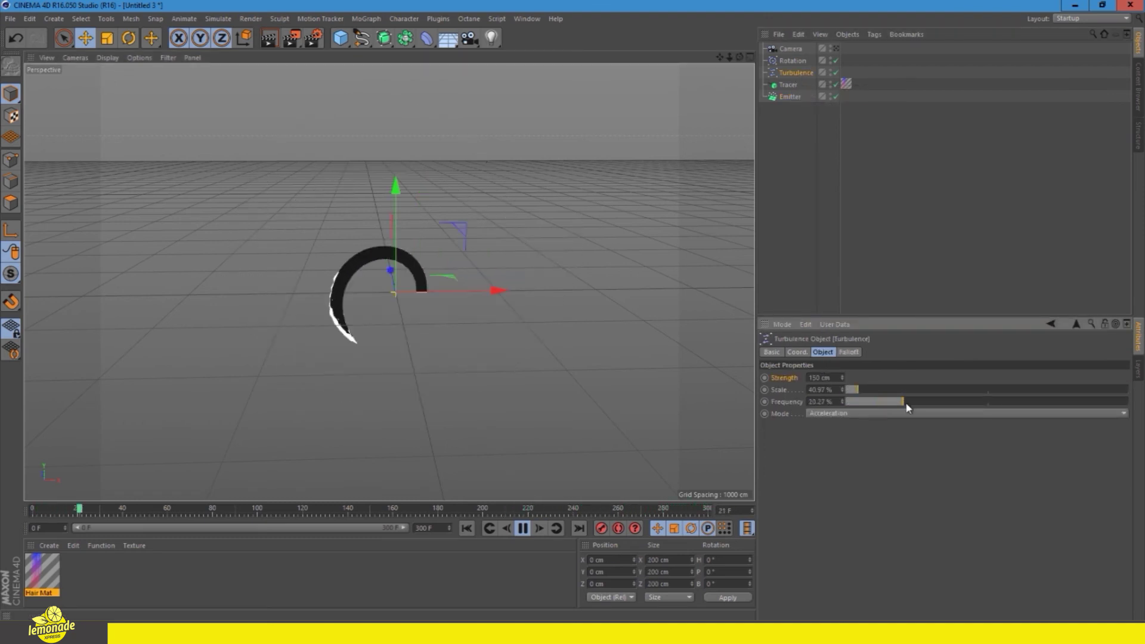
click(472, 529)
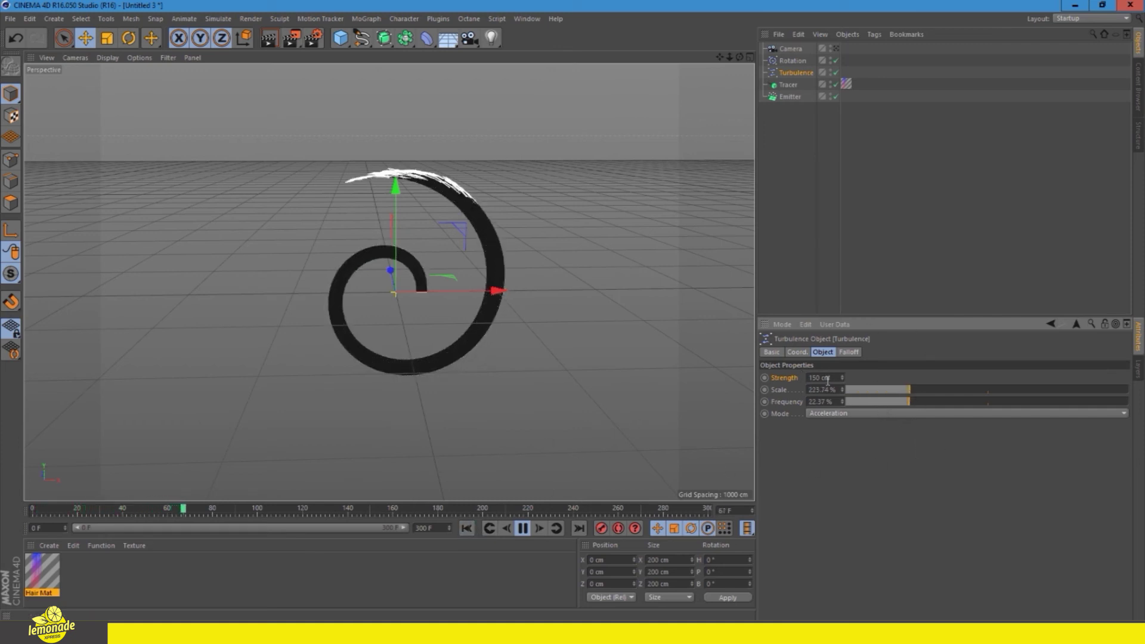
text(50)
key(Return)
click(932, 402)
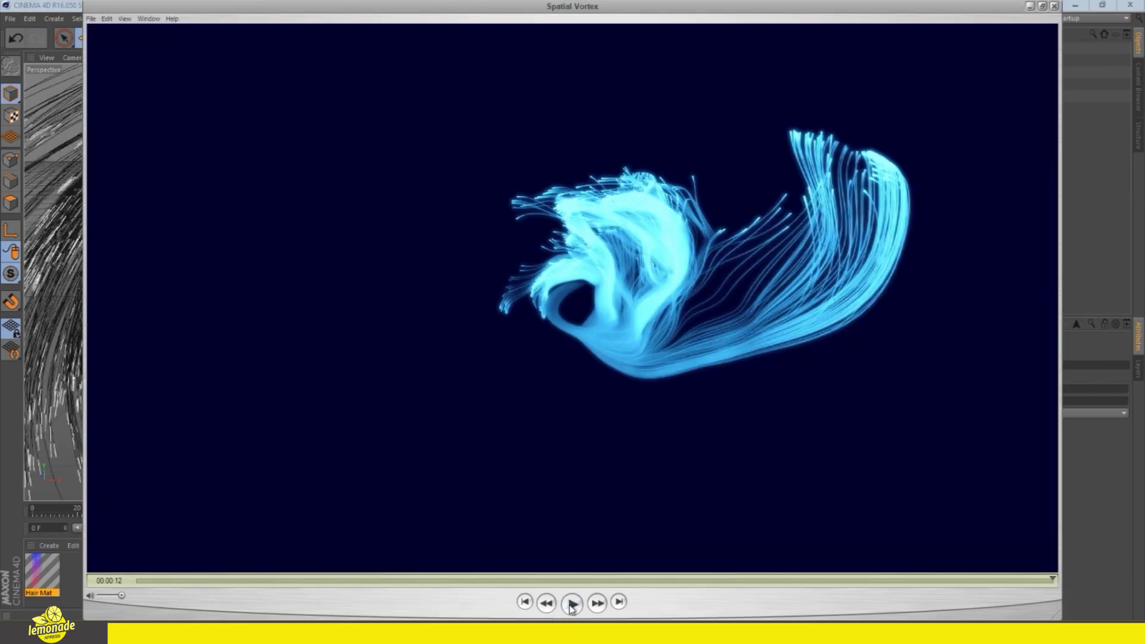
click(571, 604)
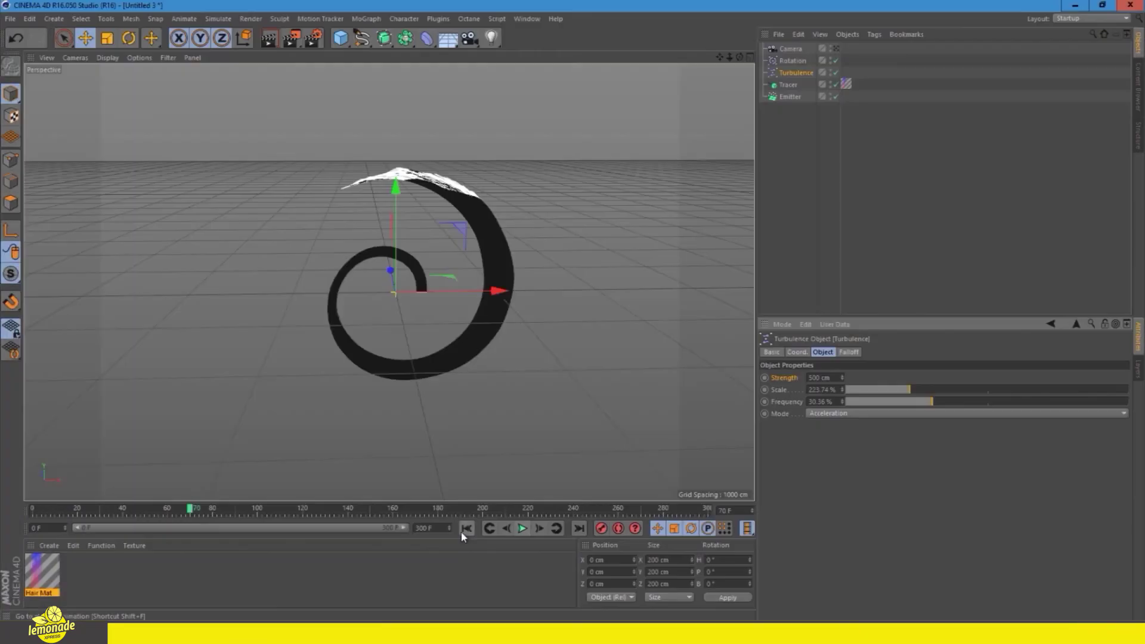
click(464, 530)
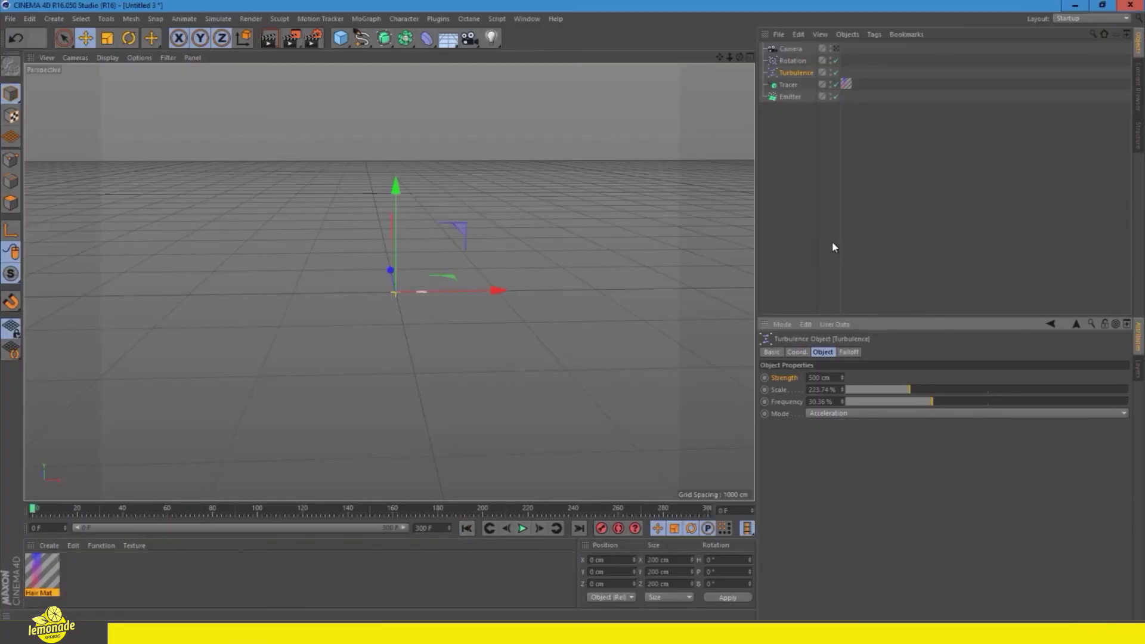